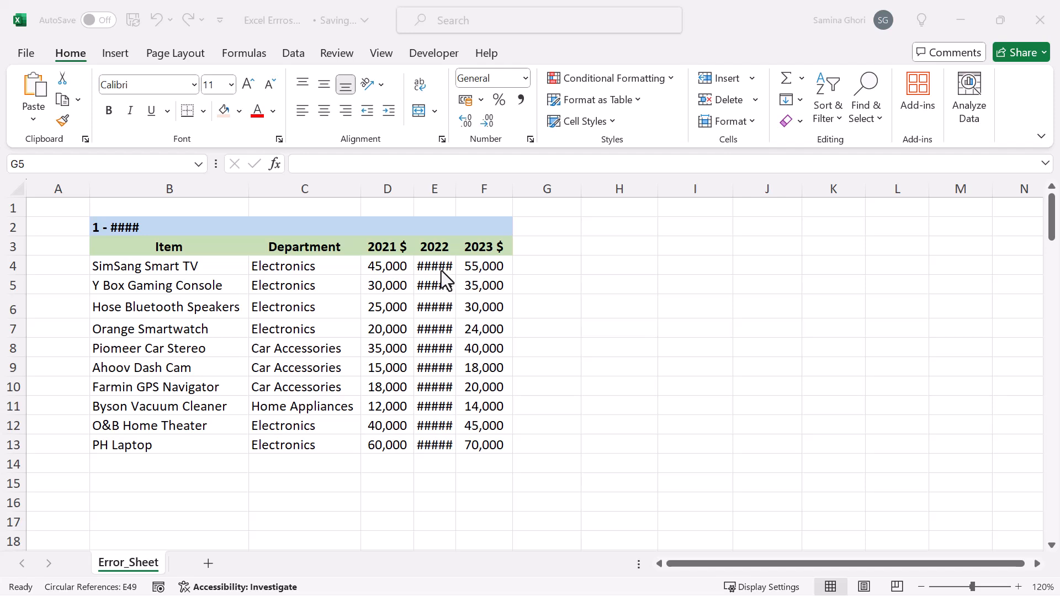
Try widening column E manually so the 2022 values fit, and undo the width change.
{"action": "left_click", "coordinate": [436, 267]}
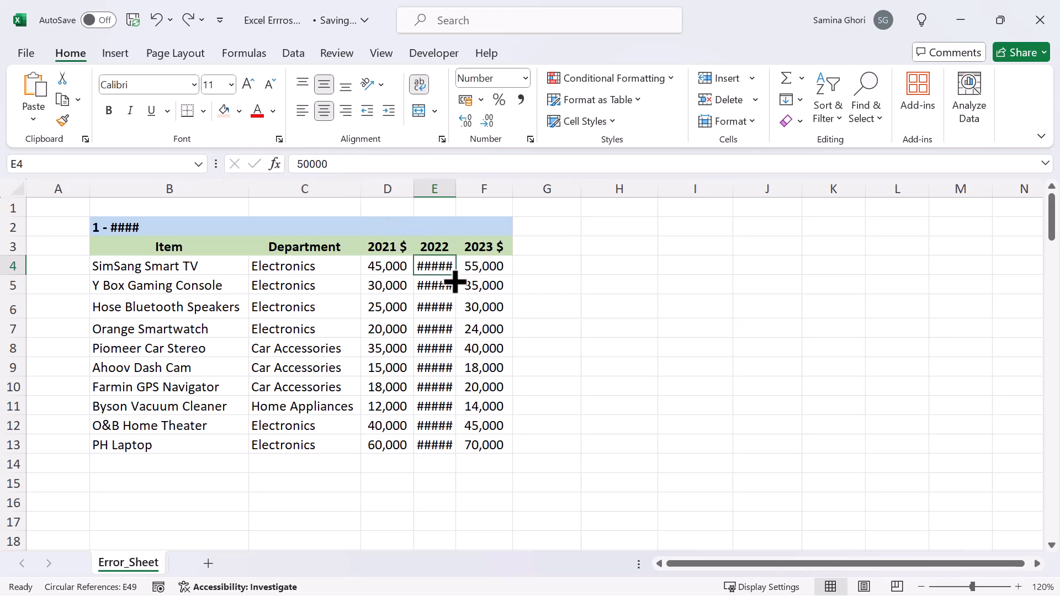
{"action": "left_click", "coordinate": [446, 204]}
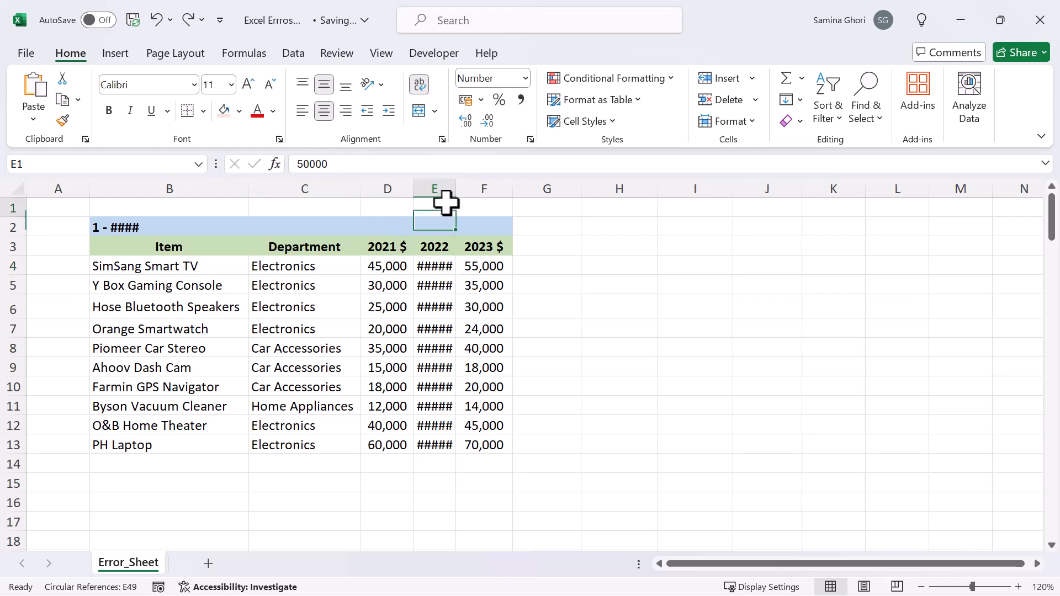
{"action": "left_click_drag", "start_coordinate": [452, 189], "coordinate": [486, 189]}
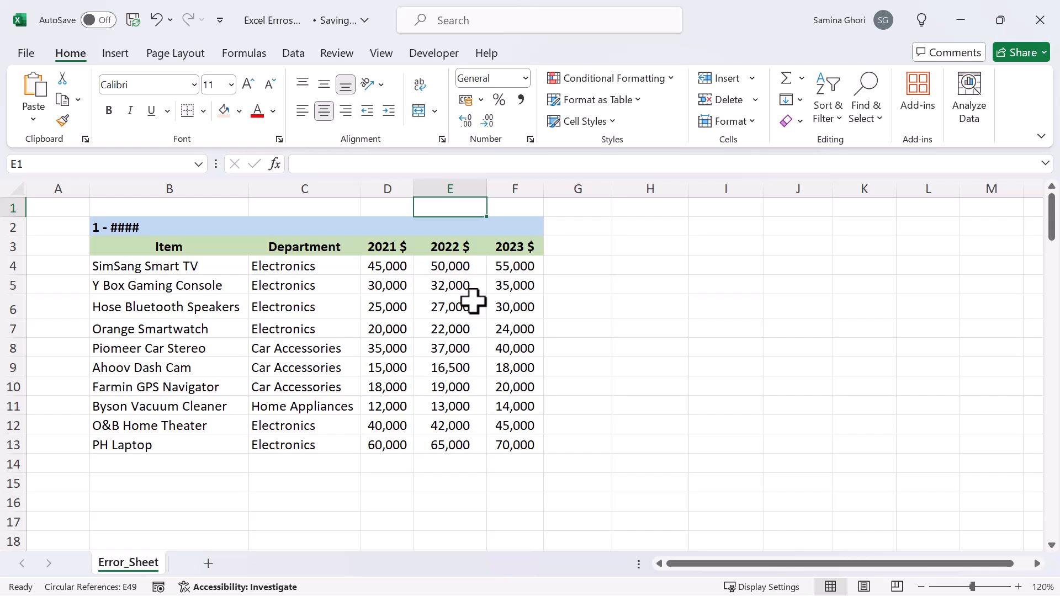
{"action": "key", "text": "ctrl+z"}
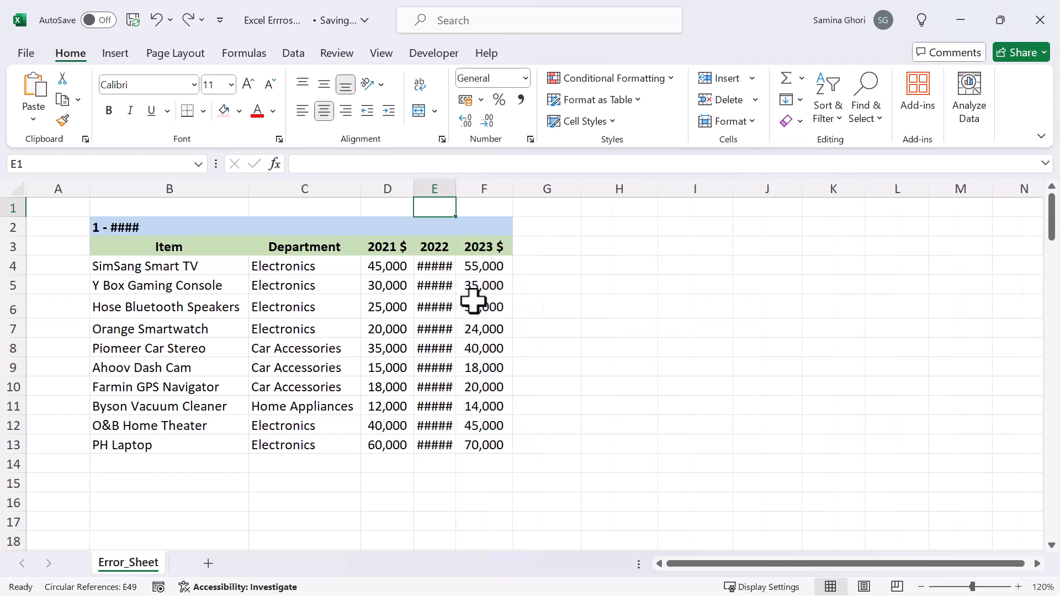
AutoFit the width of column E to its 2022 values.
{"action": "double_click", "coordinate": [456, 184]}
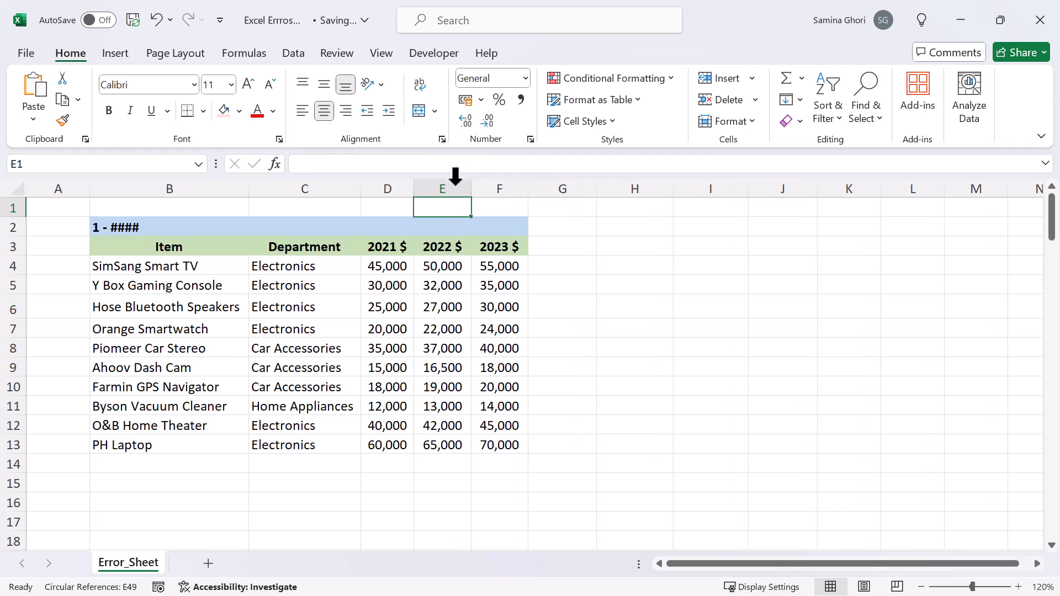
{"action": "left_click", "coordinate": [605, 258]}
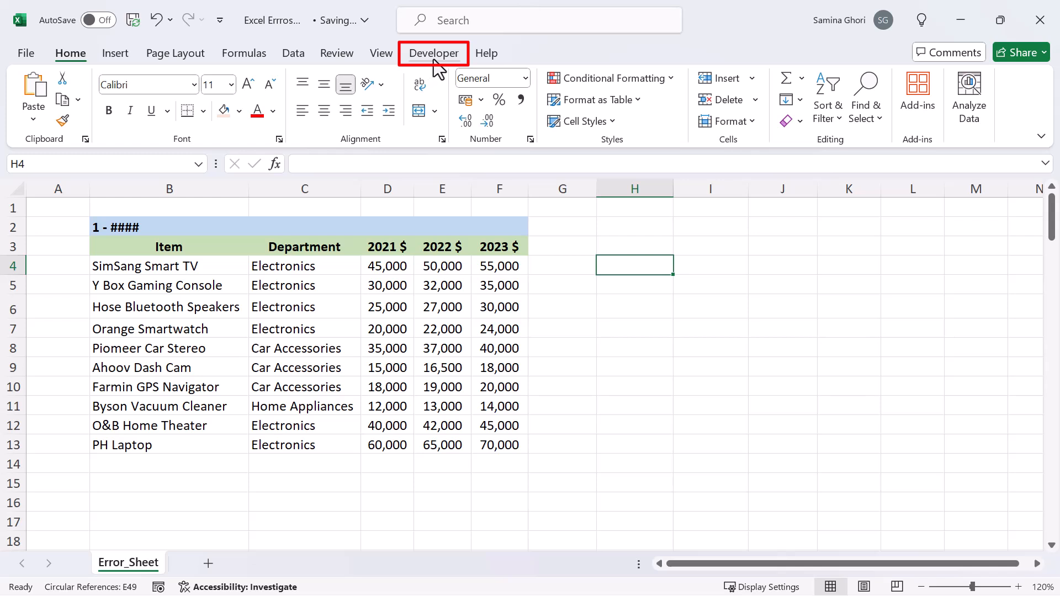
Make sure Developer is enabled among the main tabs in the ribbon customization options and accept the settings.
{"action": "right_click", "coordinate": [415, 140]}
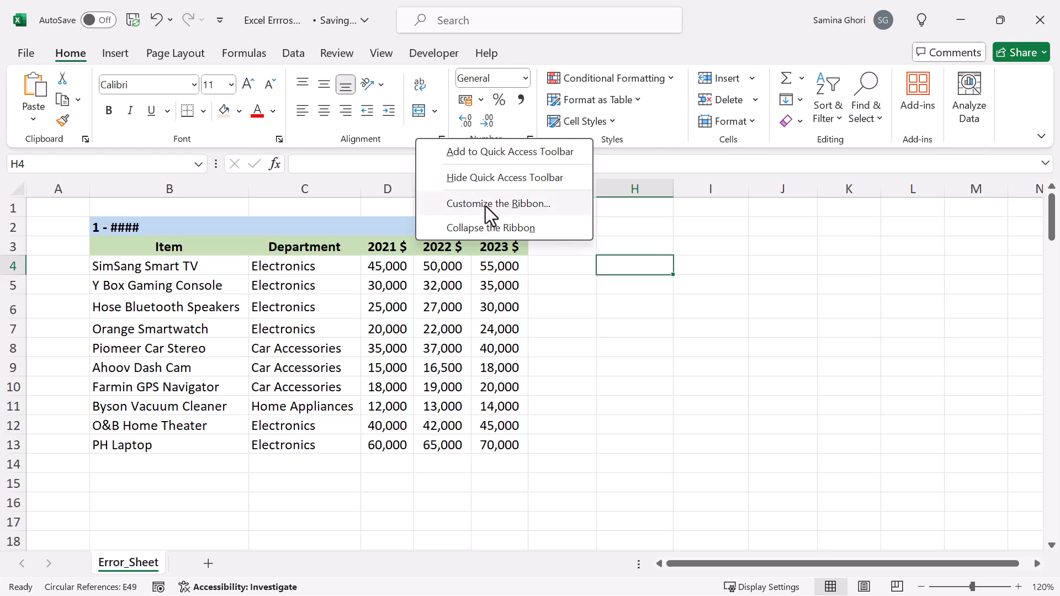
{"action": "left_click", "coordinate": [518, 207]}
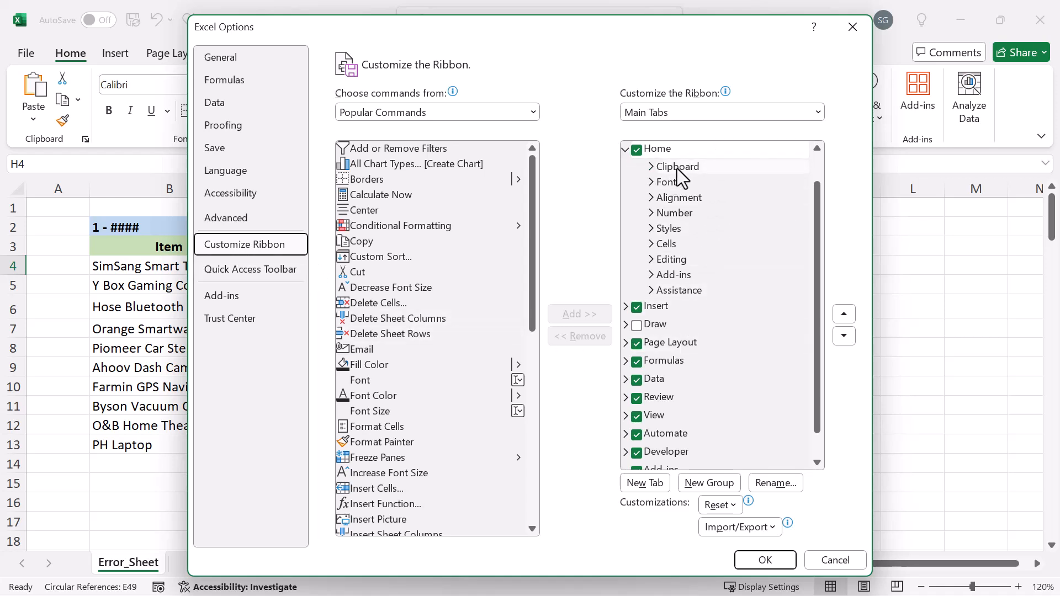
{"action": "scroll", "coordinate": [702, 265], "scroll_direction": "down", "scroll_amount": 1}
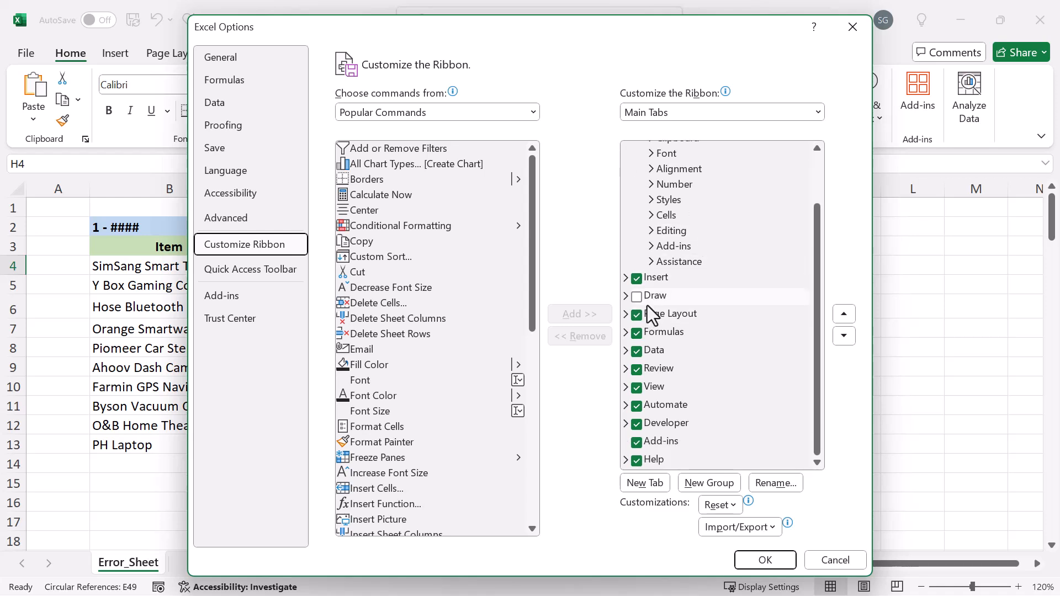
{"action": "left_click", "coordinate": [636, 423]}
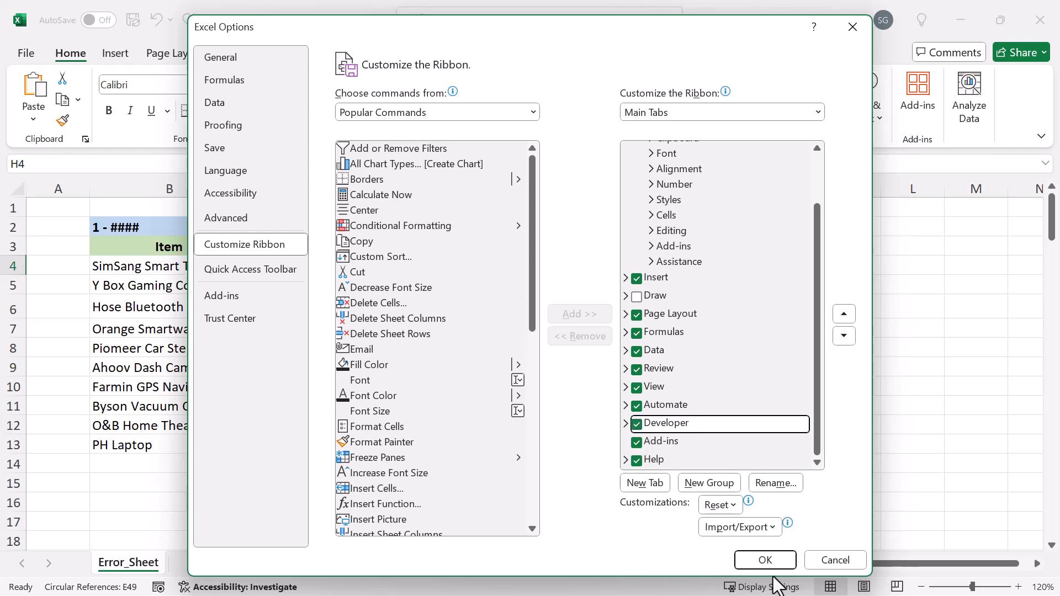
{"action": "left_click", "coordinate": [761, 561]}
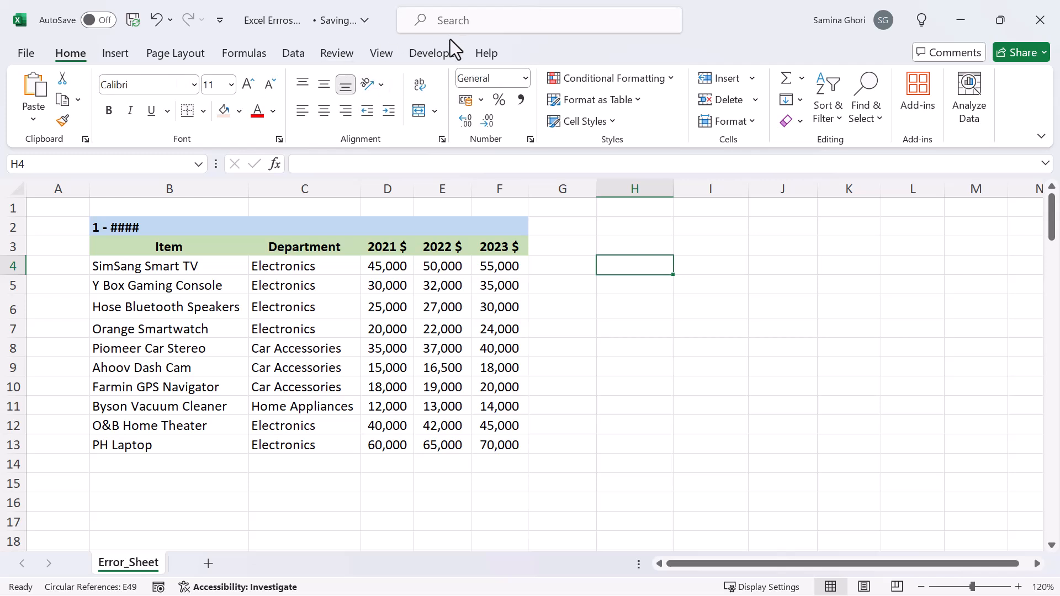
Open the Visual Basic editor, close the open code window, and open the code of Sheet1 (Error_Sheet).
{"action": "left_click", "coordinate": [447, 55]}
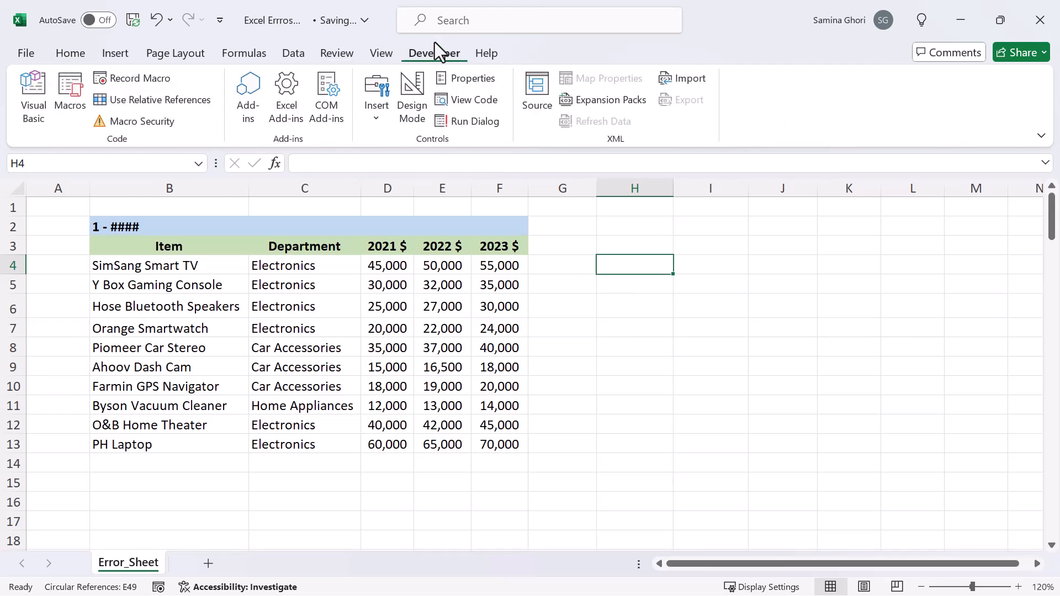
{"action": "left_click", "coordinate": [35, 117]}
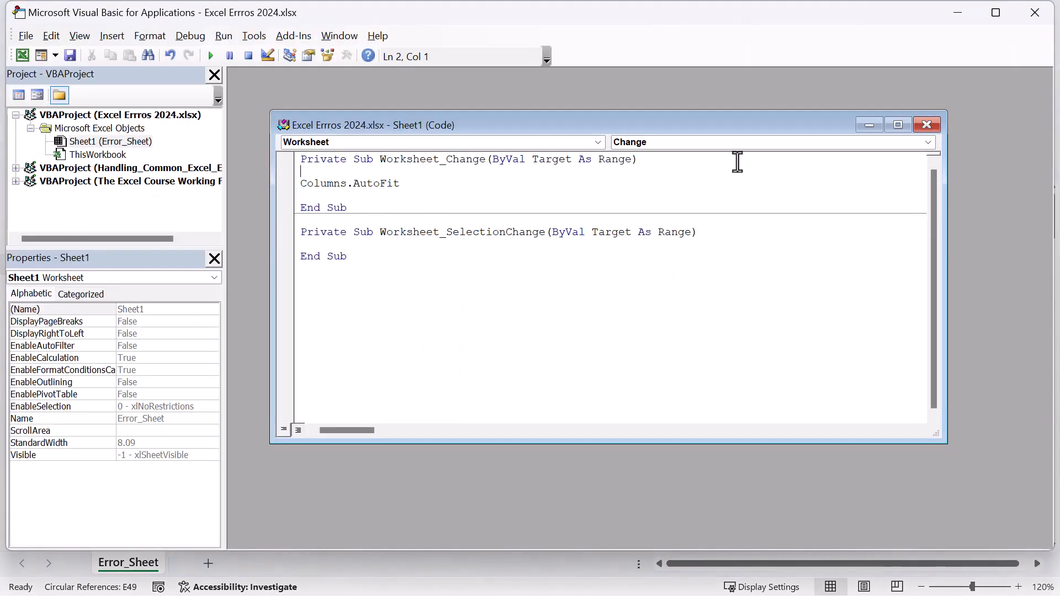
{"action": "left_click", "coordinate": [926, 124]}
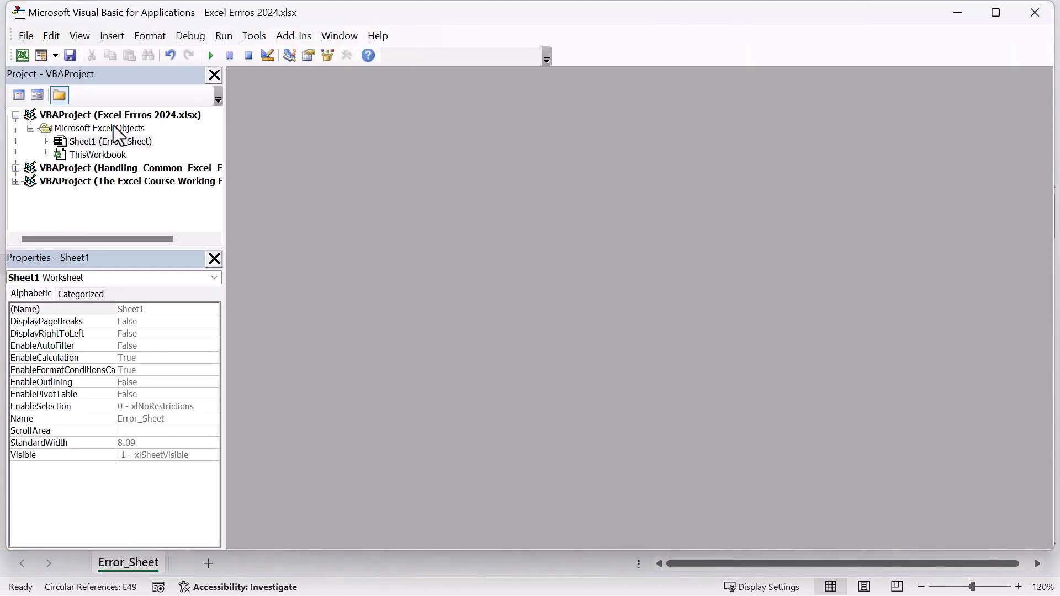
{"action": "left_click", "coordinate": [109, 141]}
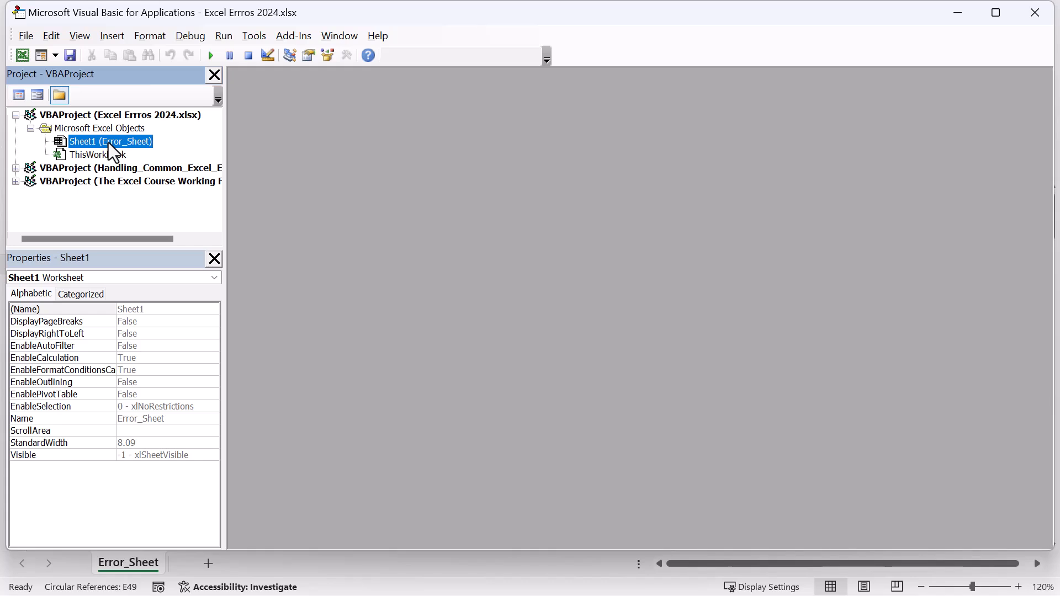
{"action": "double_click", "coordinate": [109, 141]}
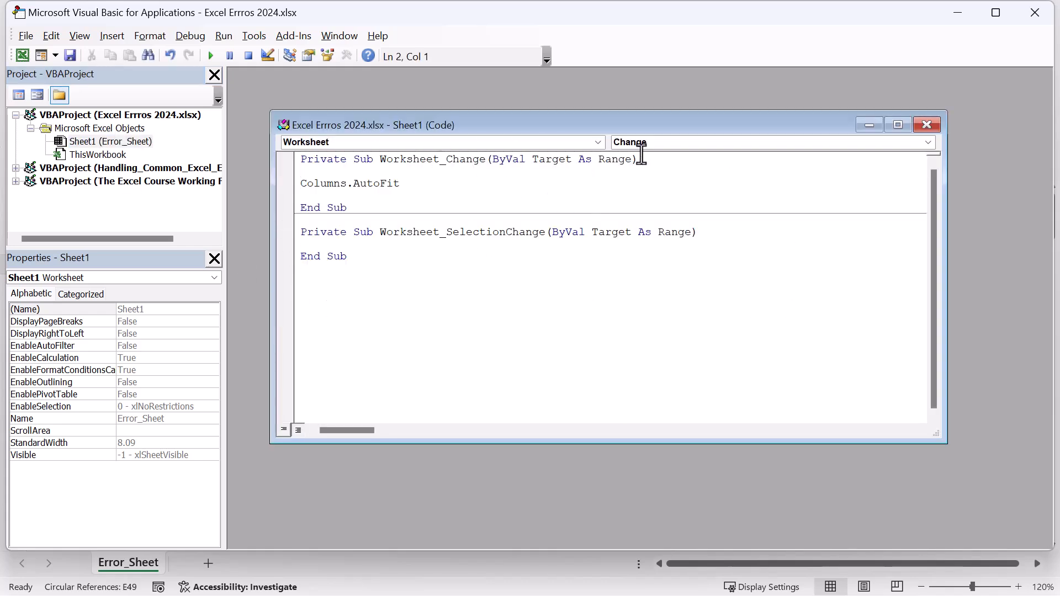
Delete all existing code from the Sheet1 code window.
{"action": "left_click", "coordinate": [350, 276]}
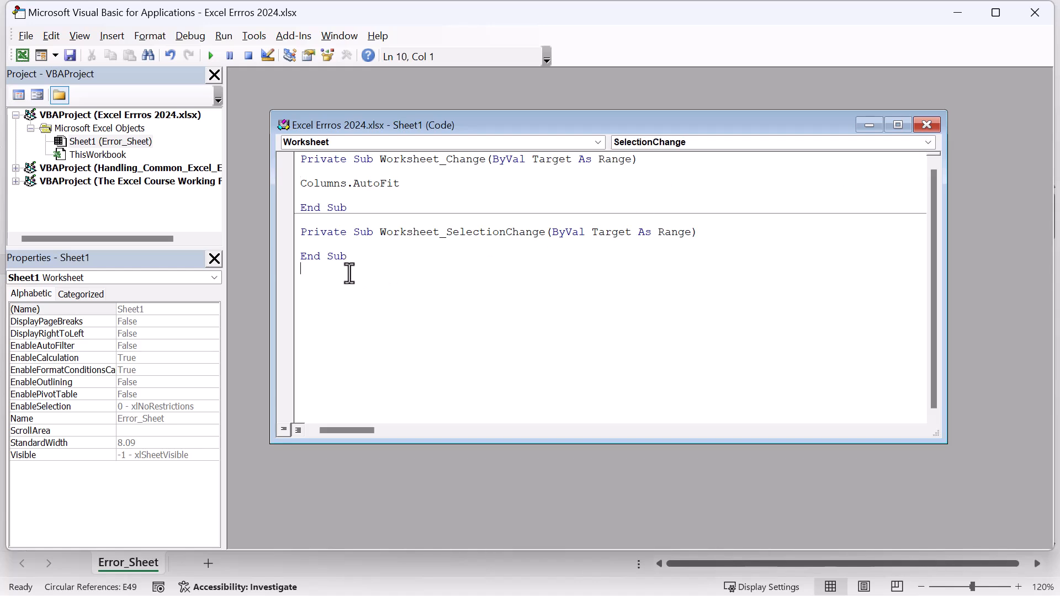
{"action": "key", "text": "ctrl+a"}
{"action": "key", "text": "Delete"}
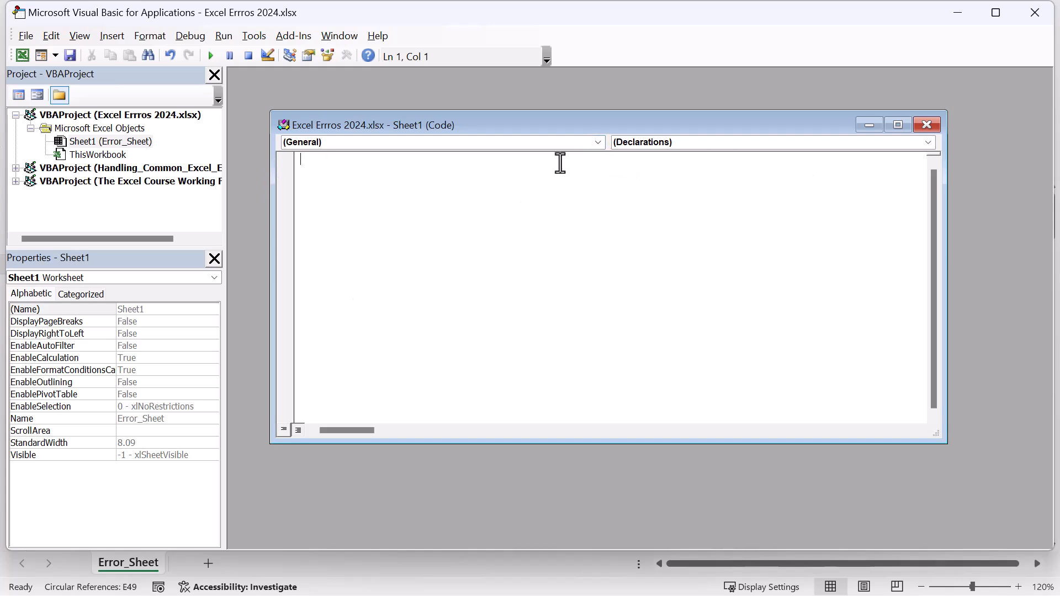
Insert a Change event procedure for the Worksheet object in the Sheet1 code.
{"action": "left_click", "coordinate": [598, 143]}
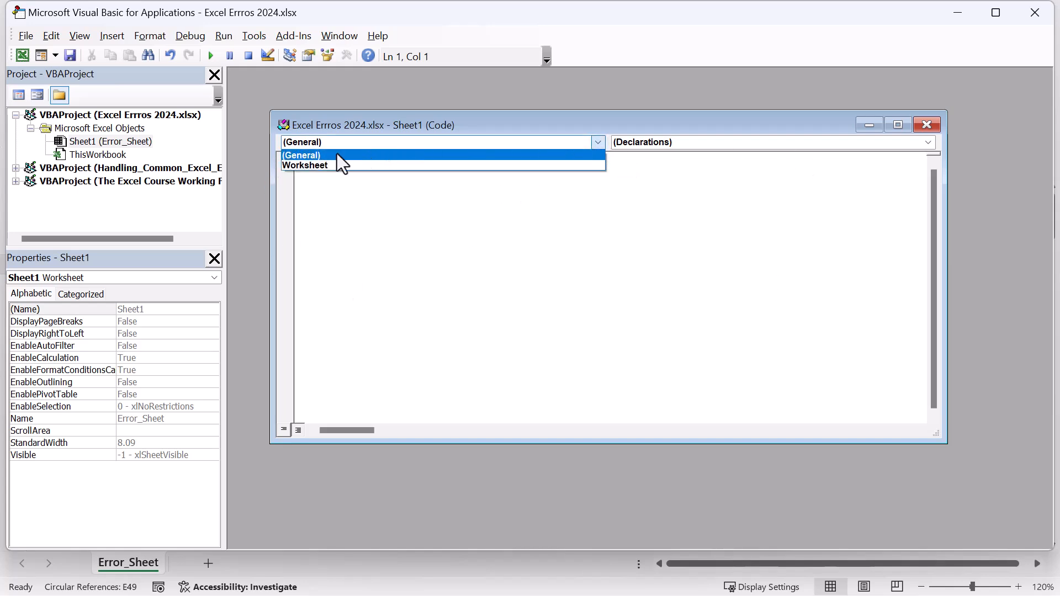
{"action": "left_click", "coordinate": [322, 166]}
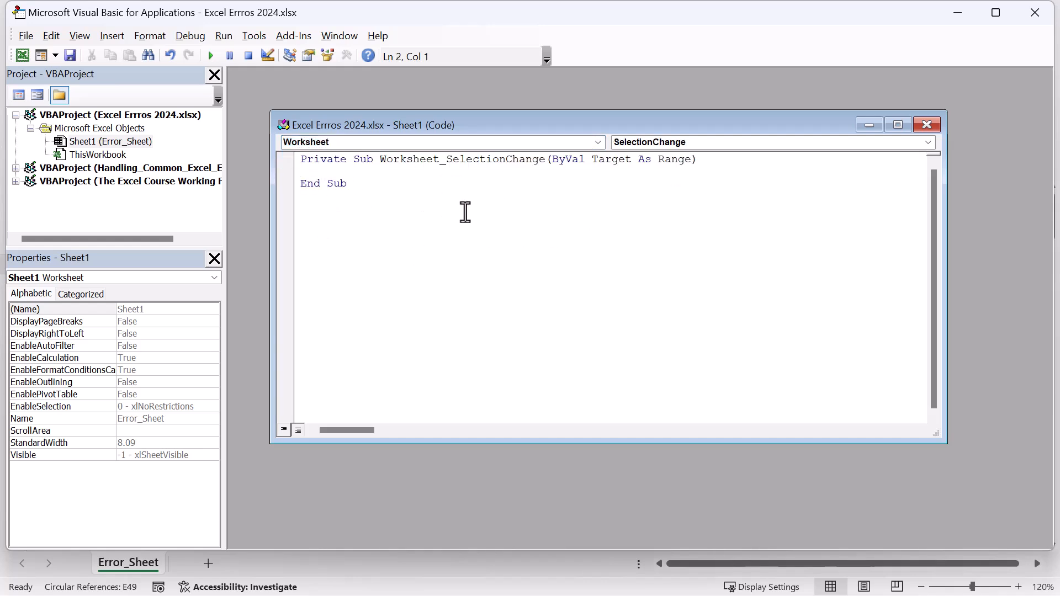
{"action": "left_click", "coordinate": [927, 144]}
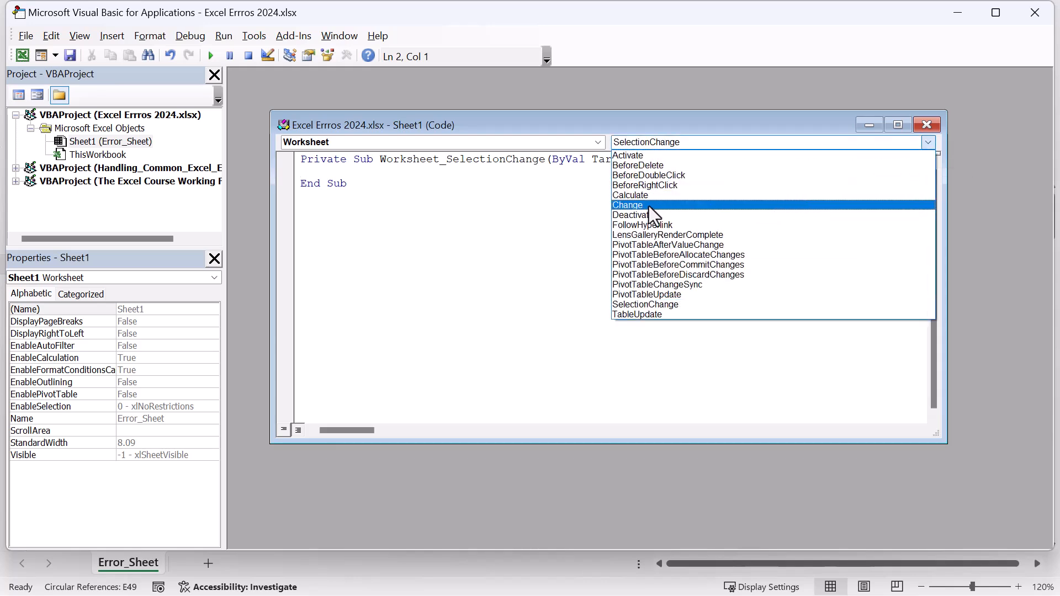
{"action": "left_click", "coordinate": [636, 208]}
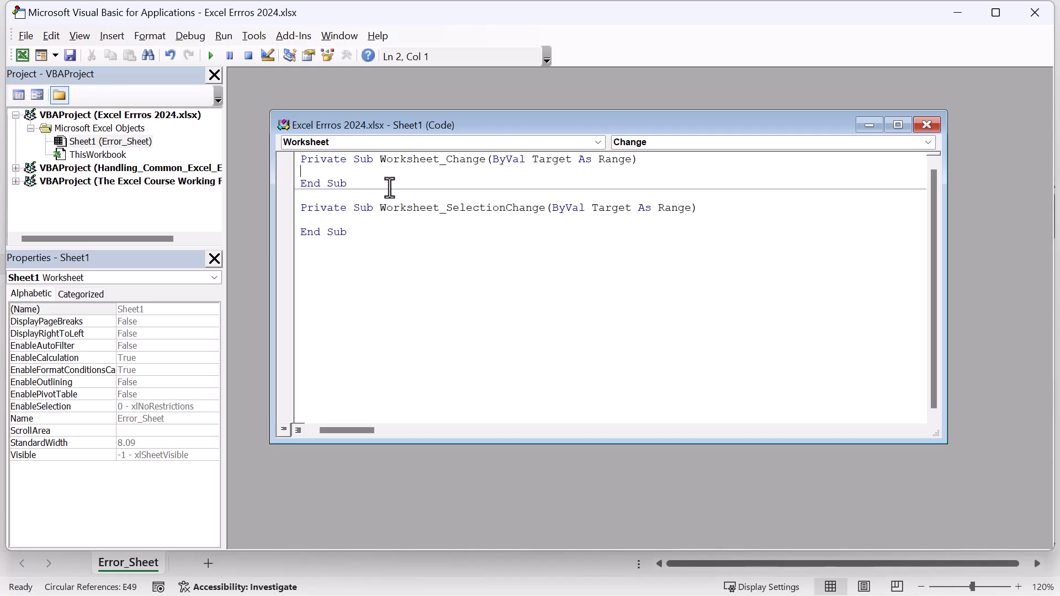
Add the statement Columns.AutoFit inside the Worksheet_Change procedure.
{"action": "key", "text": "Return"}
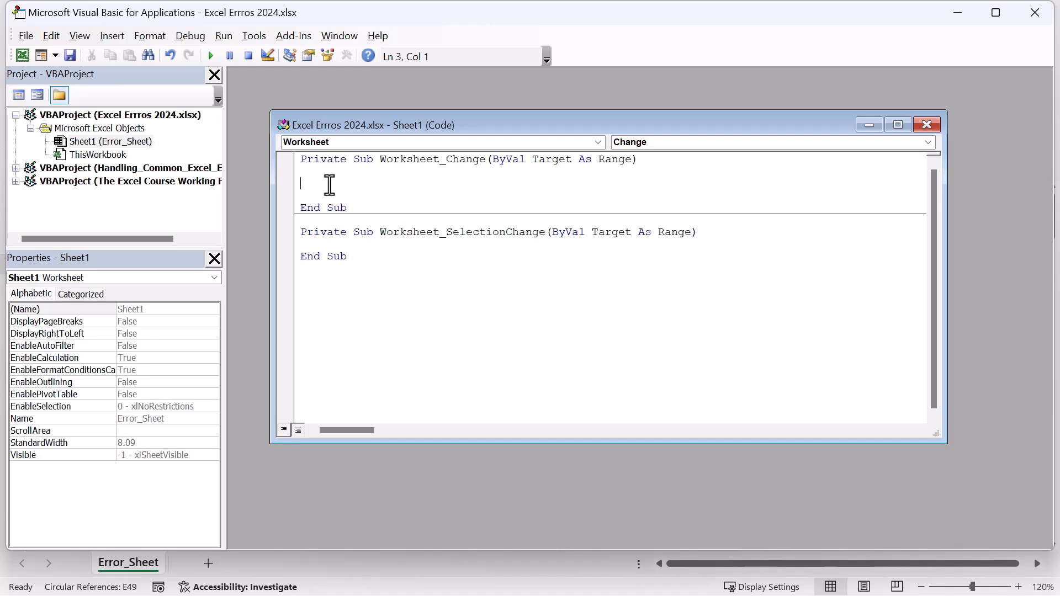
{"action": "type", "text": "columns.au"}
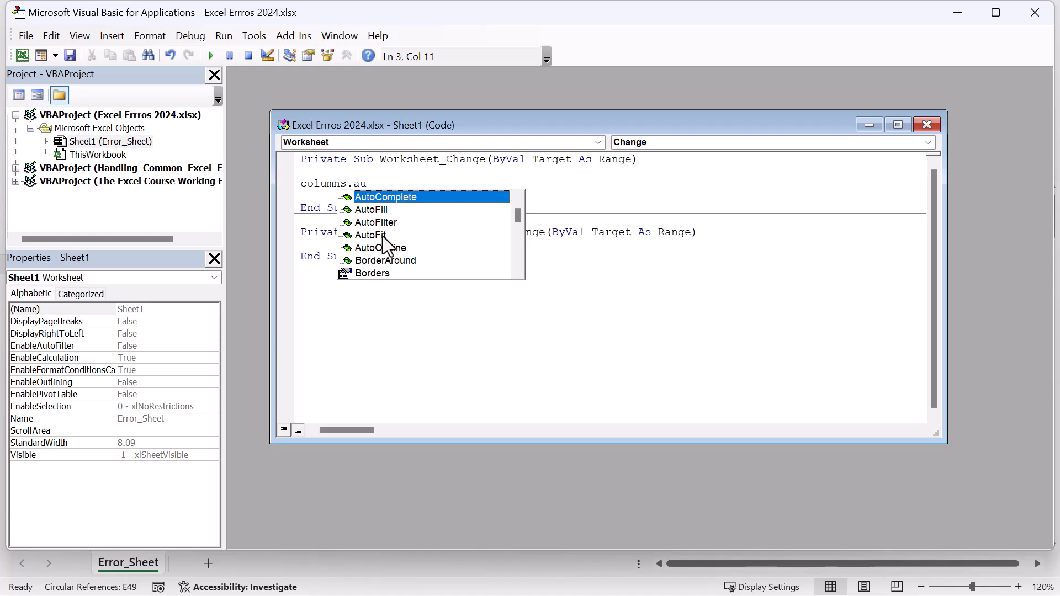
{"action": "left_click", "coordinate": [383, 237]}
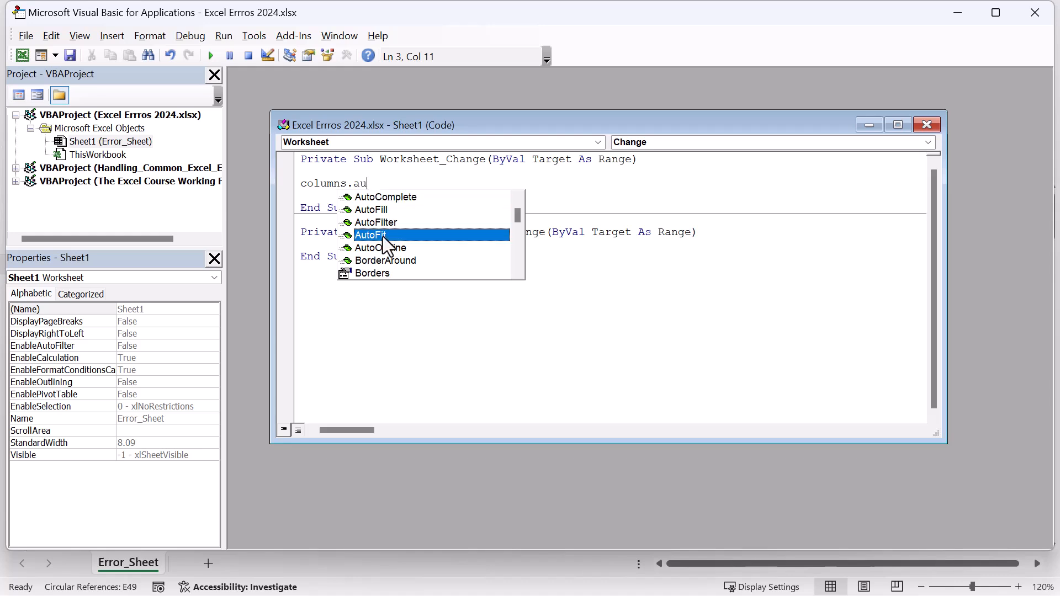
{"action": "double_click", "coordinate": [383, 236]}
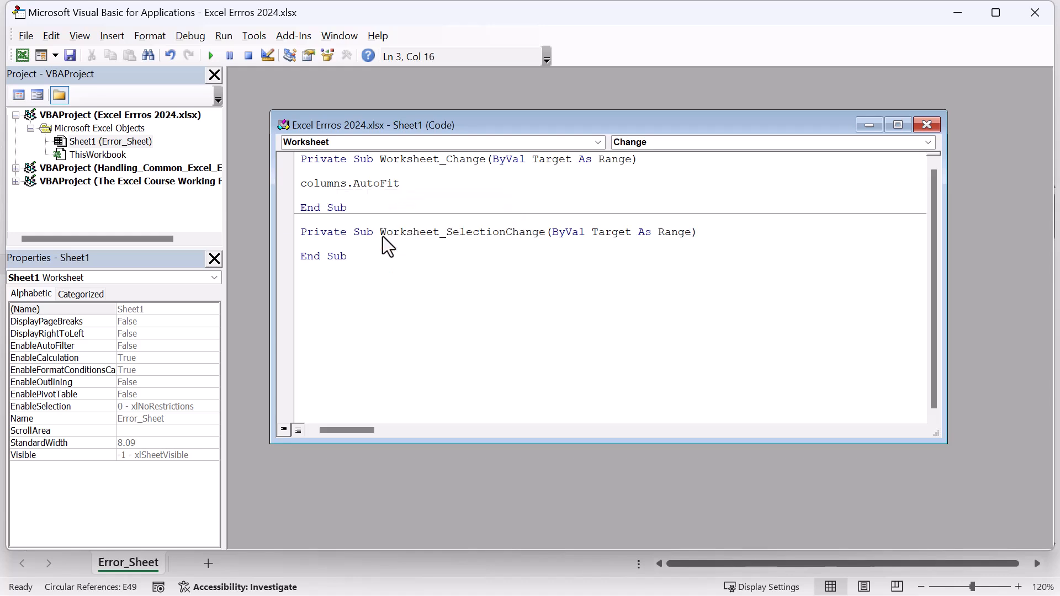
Save the workbook with its VB project kept and close the Visual Basic editor.
{"action": "left_click", "coordinate": [70, 60]}
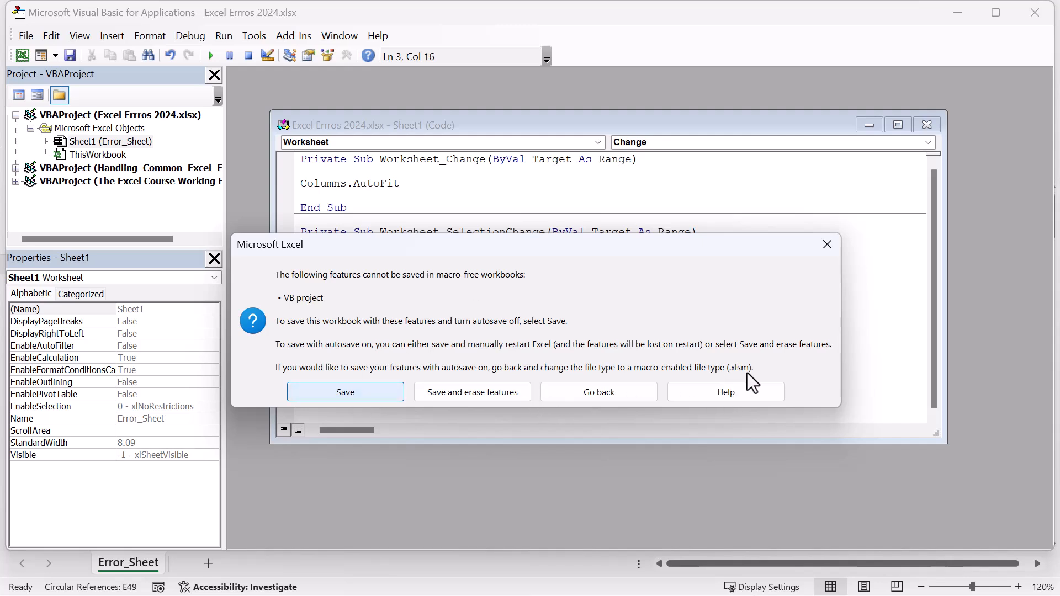
{"action": "left_click", "coordinate": [324, 389]}
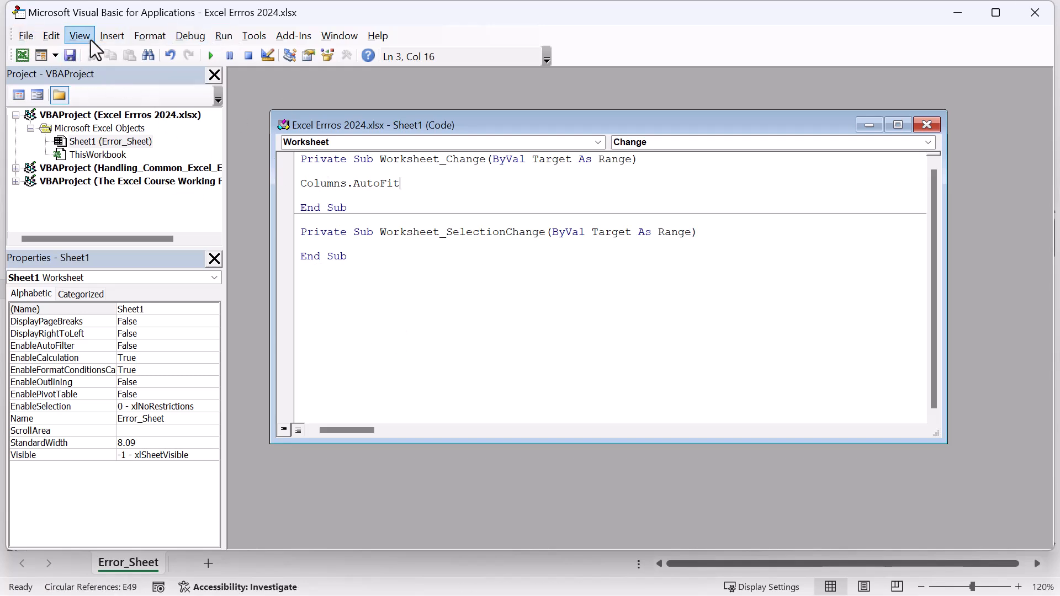
{"action": "left_click", "coordinate": [1034, 13]}
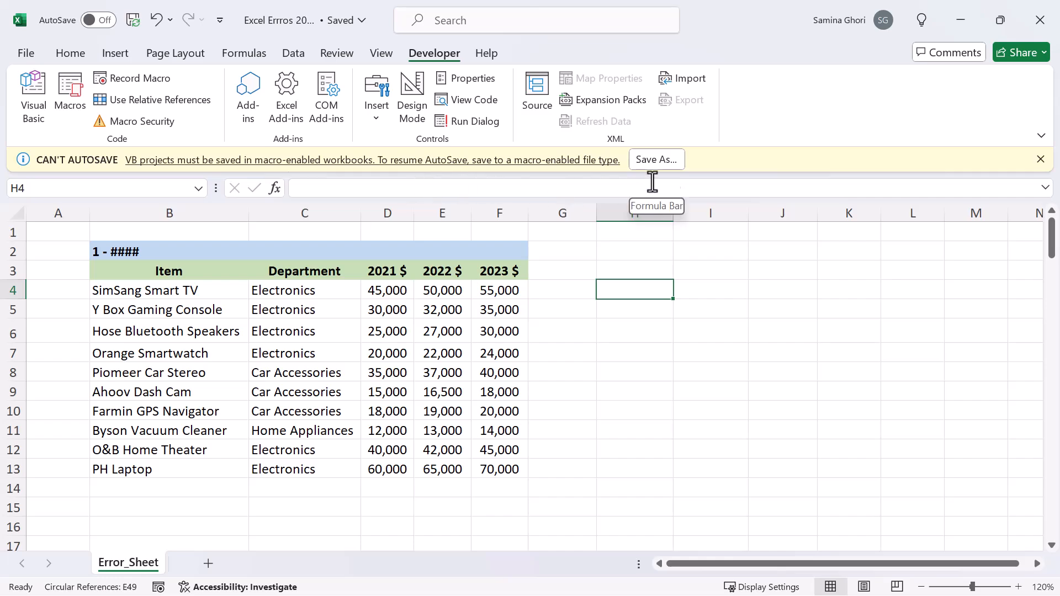
Save the workbook as the Excel Macro-Enabled Workbook (*.xlsm) "Excel Errros 2024", replacing the existing file.
{"action": "left_click", "coordinate": [654, 160]}
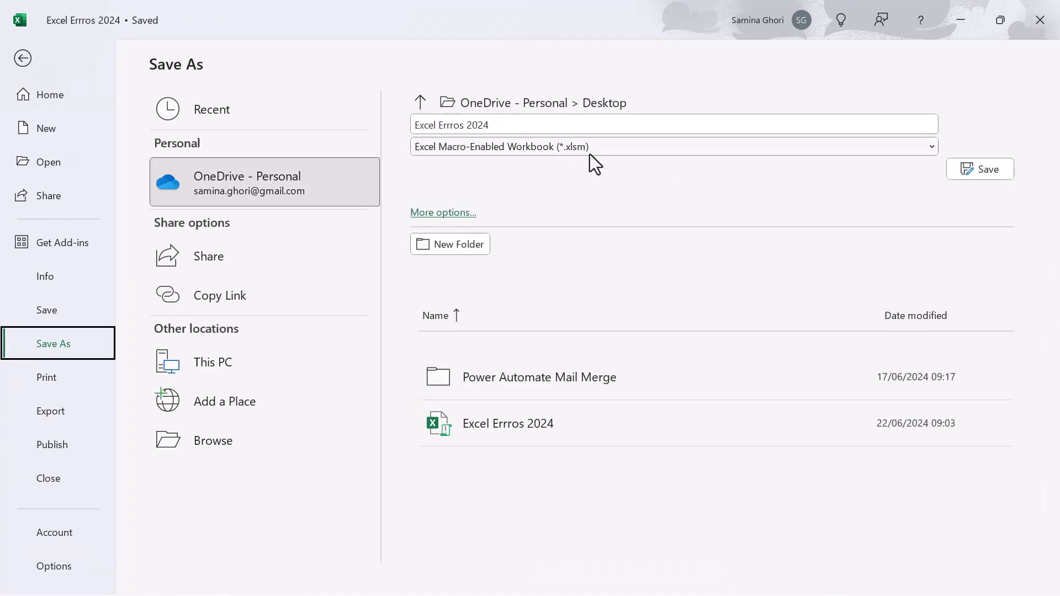
{"action": "left_click", "coordinate": [993, 172]}
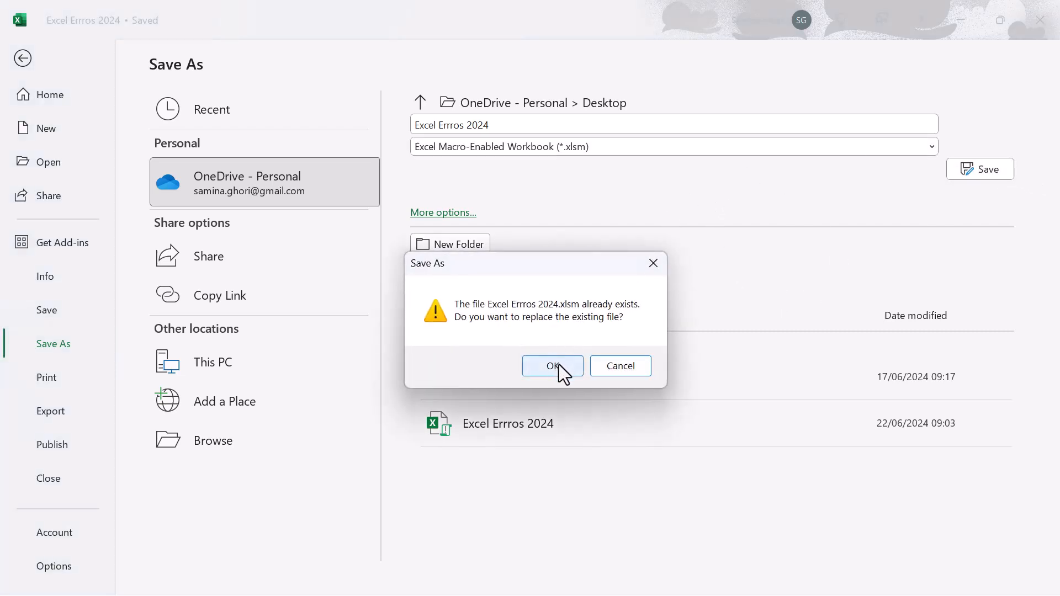
{"action": "left_click", "coordinate": [553, 365]}
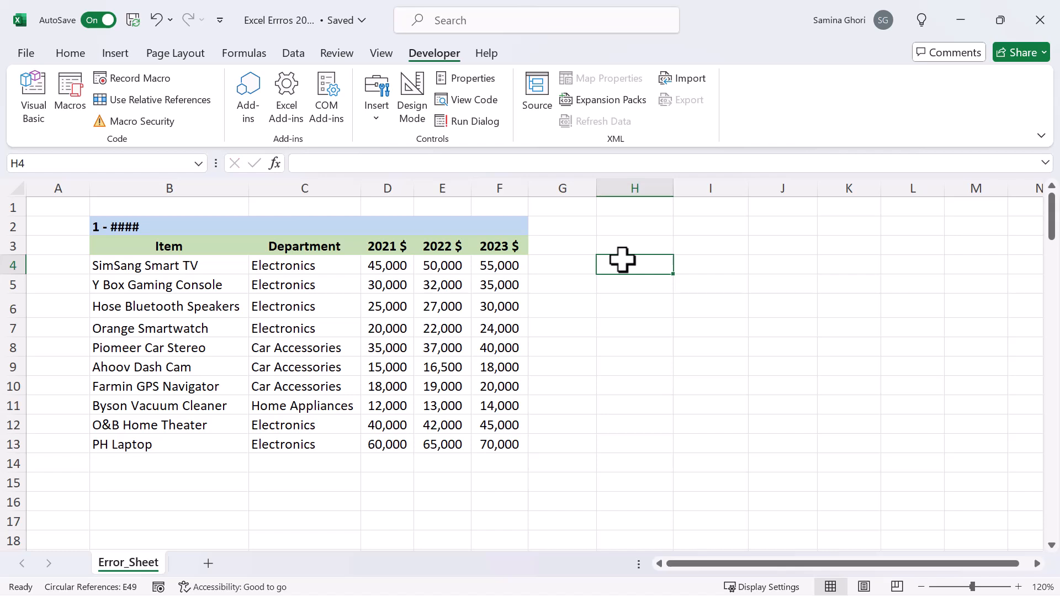
Enter "I ama a very long long text" in cell H4 to test the automatic column fitting, and reselect the cell.
{"action": "type", "text": "I ama a very long lo"}
{"action": "key", "text": "BackSpace"}
{"action": "type", "text": "long text"}
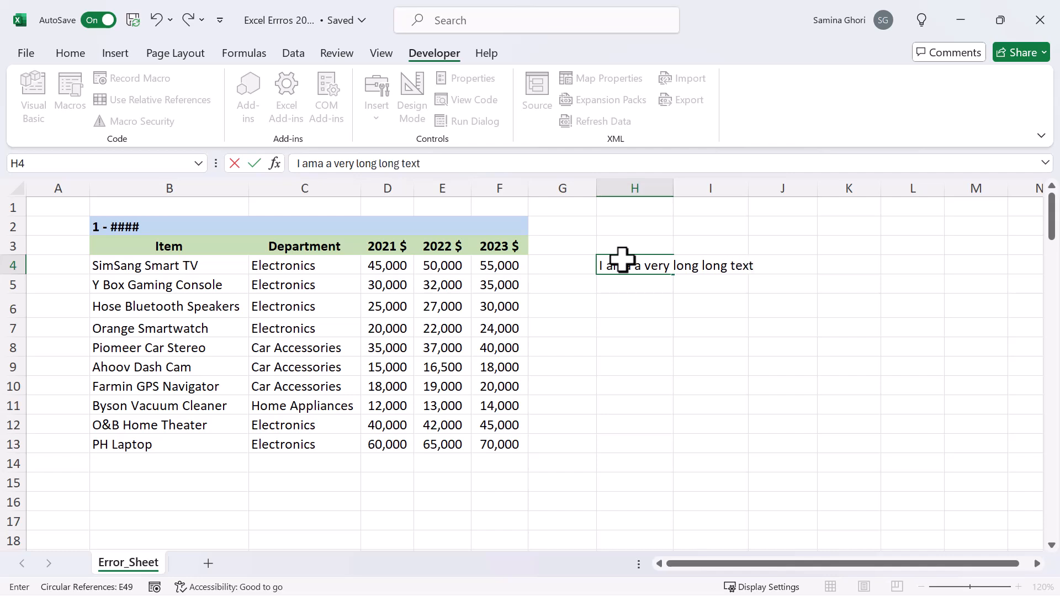
{"action": "key", "text": "Return"}
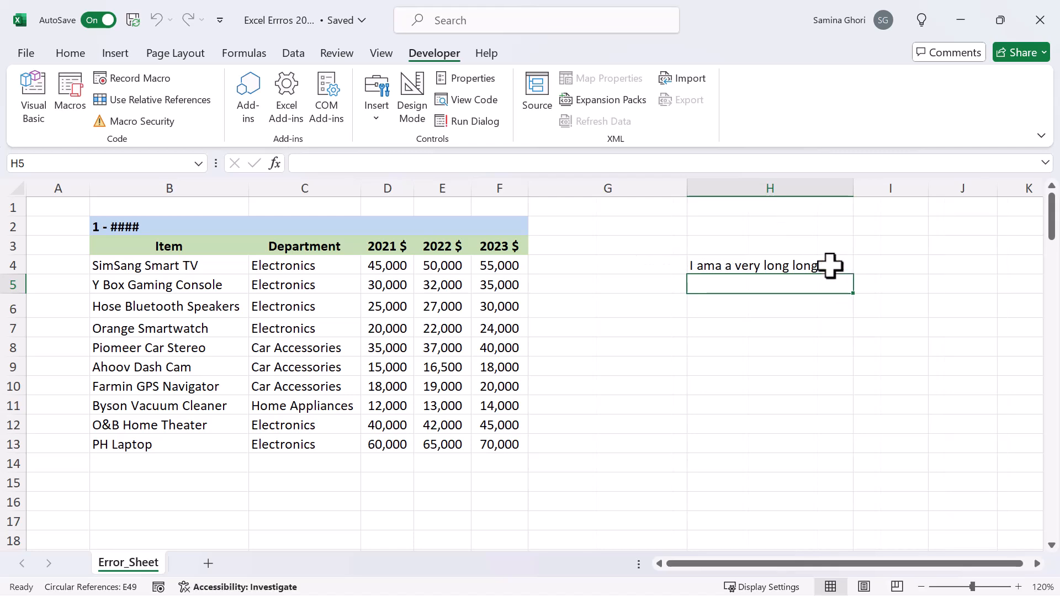
{"action": "left_click", "coordinate": [832, 269]}
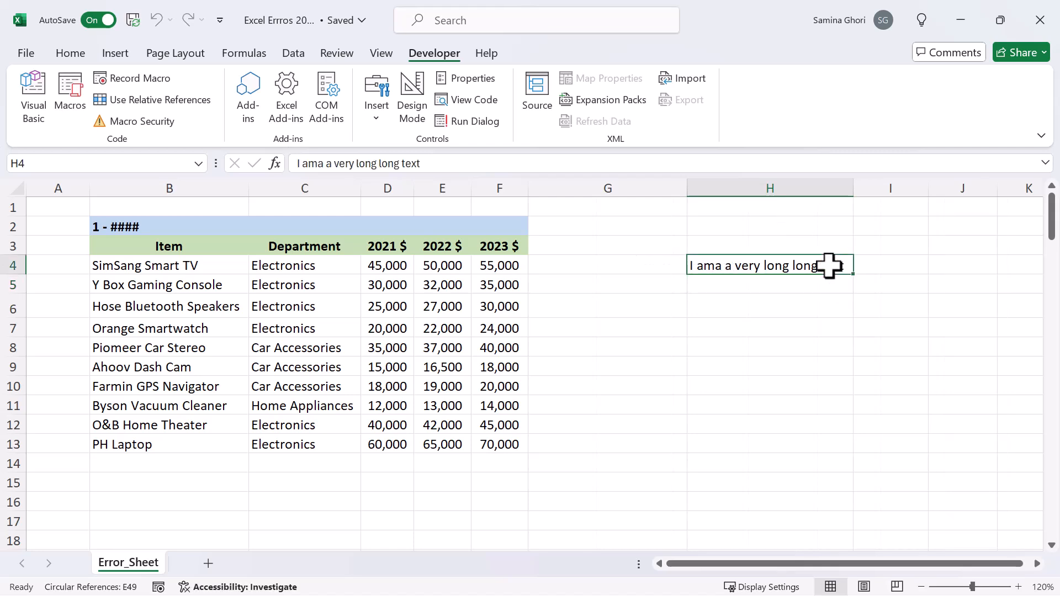
Narrow column I and enter "ghrsoghiojrtjtr'bnrtn" in cell I4 to test the automatic column fitting again.
{"action": "left_click", "coordinate": [797, 300]}
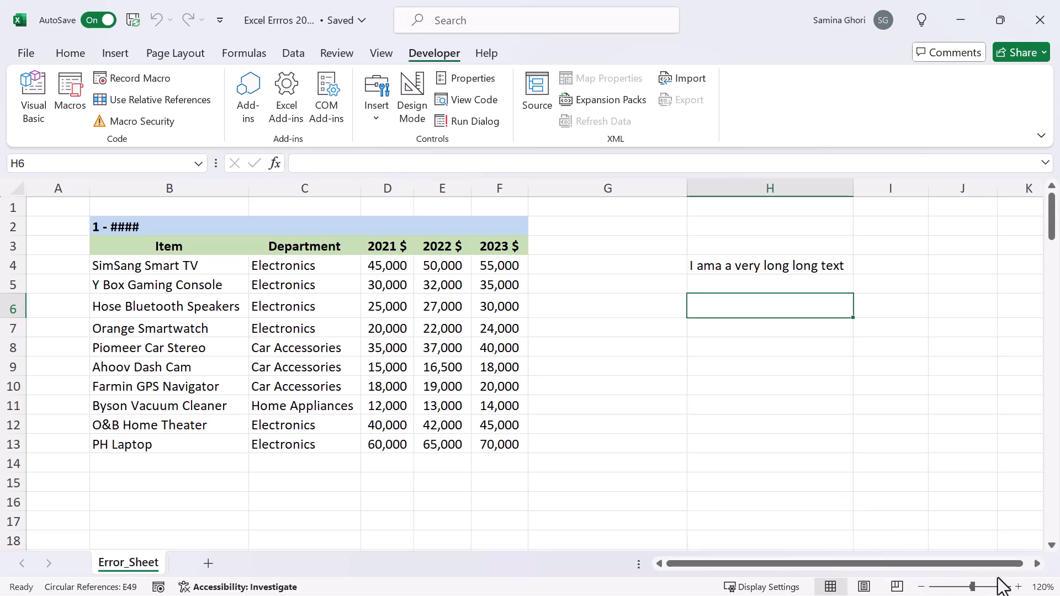
{"action": "left_click", "coordinate": [1036, 563]}
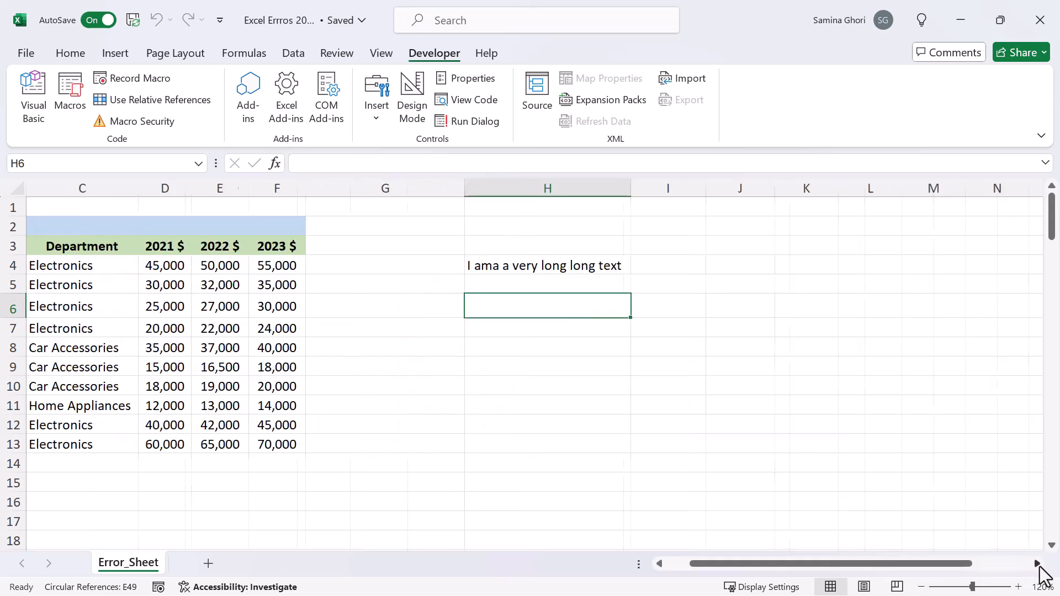
{"action": "left_click_drag", "start_coordinate": [734, 186], "coordinate": [675, 191]}
{"action": "left_click", "coordinate": [665, 271]}
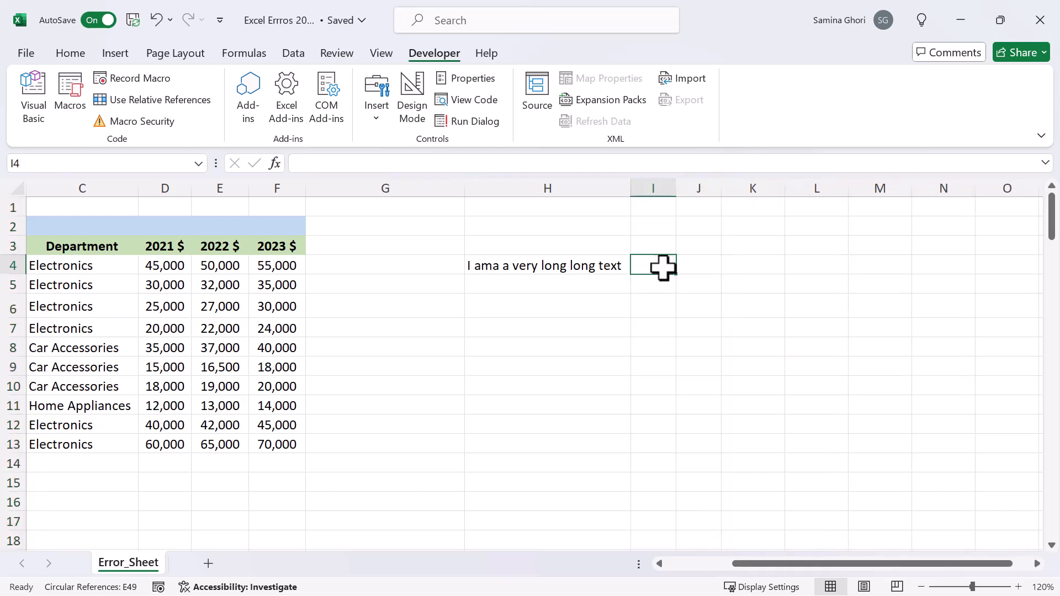
{"action": "type", "text": "ghrsoghiojrtjtr'bnrtn"}
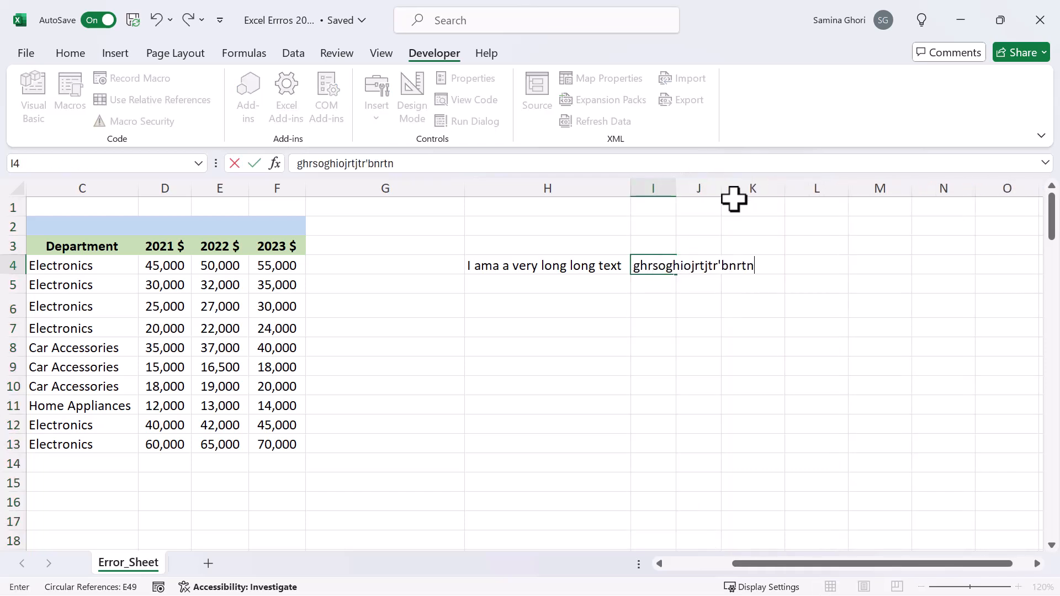
{"action": "key", "text": "Return"}
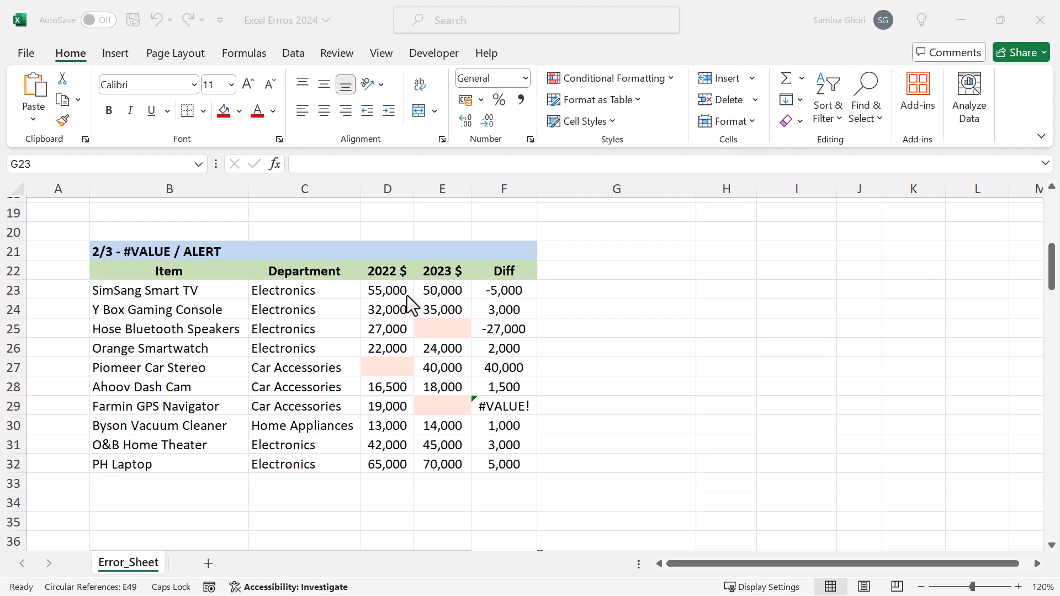
Examine the Diff formulas in F23, F25 and F27 and the shaded empty cells E25, D27 and E29 they relate to.
{"action": "left_click", "coordinate": [517, 289]}
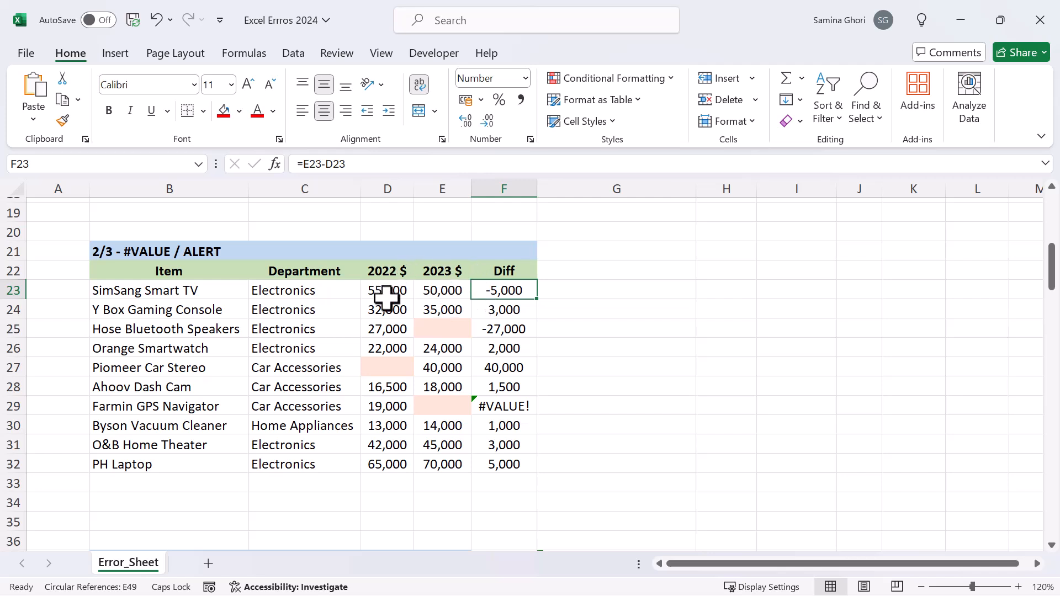
{"action": "left_click", "coordinate": [577, 327]}
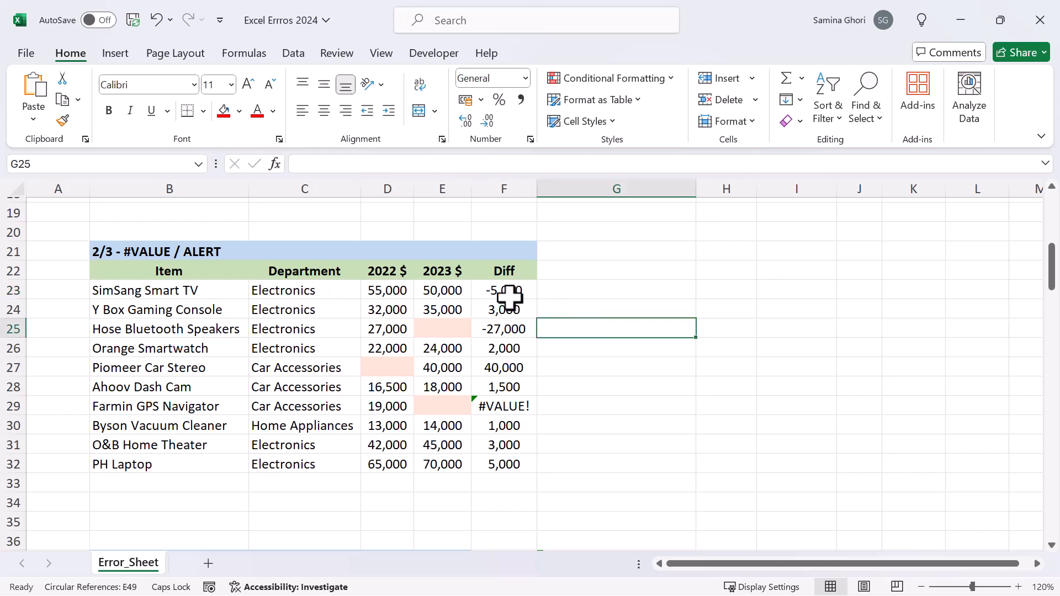
{"action": "left_click", "coordinate": [519, 327]}
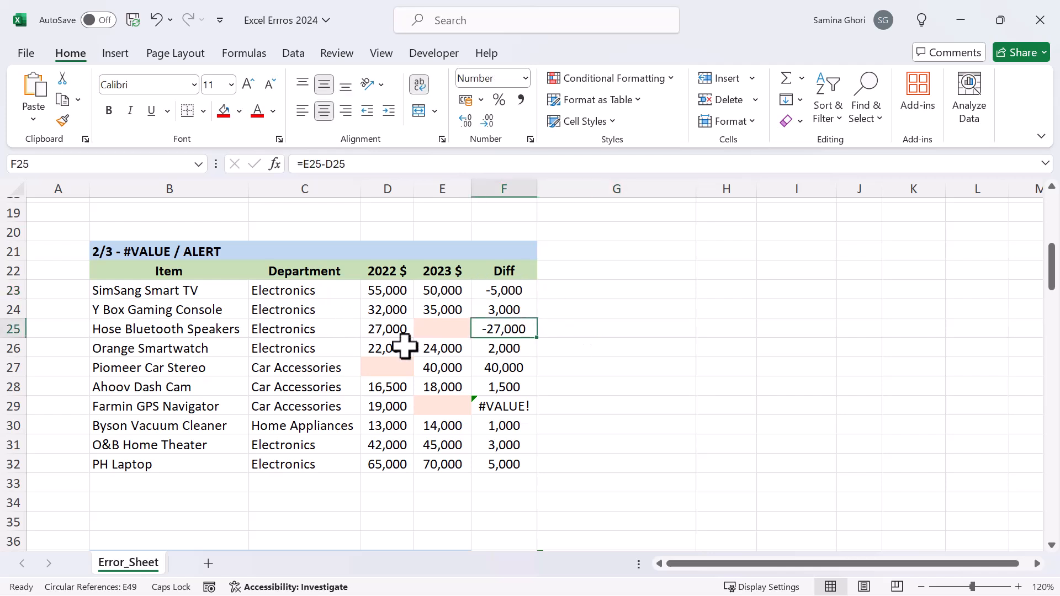
{"action": "left_click", "coordinate": [438, 327]}
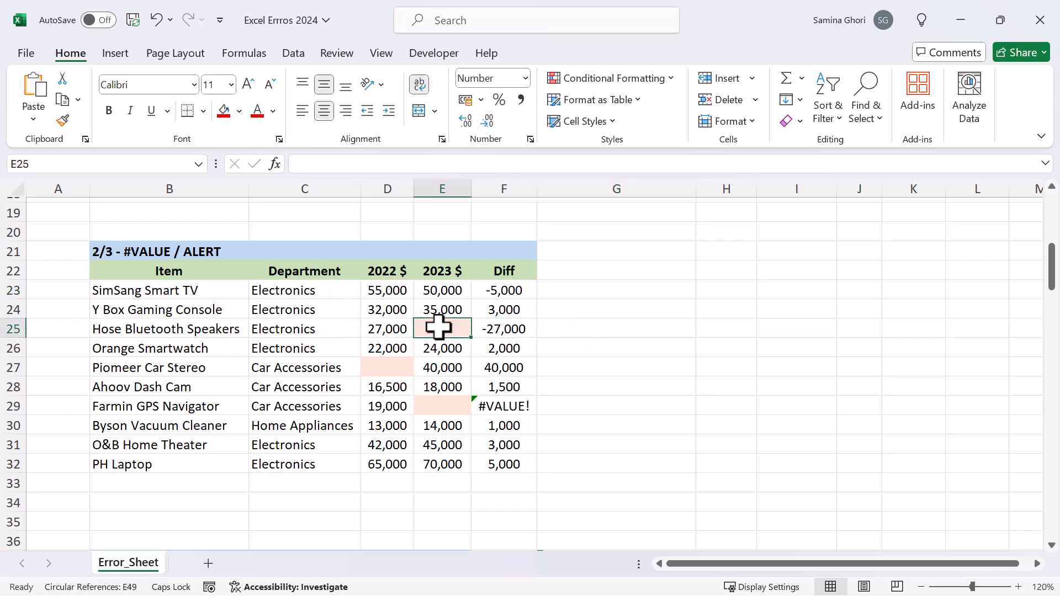
{"action": "left_click", "coordinate": [500, 328]}
{"action": "left_click", "coordinate": [508, 371]}
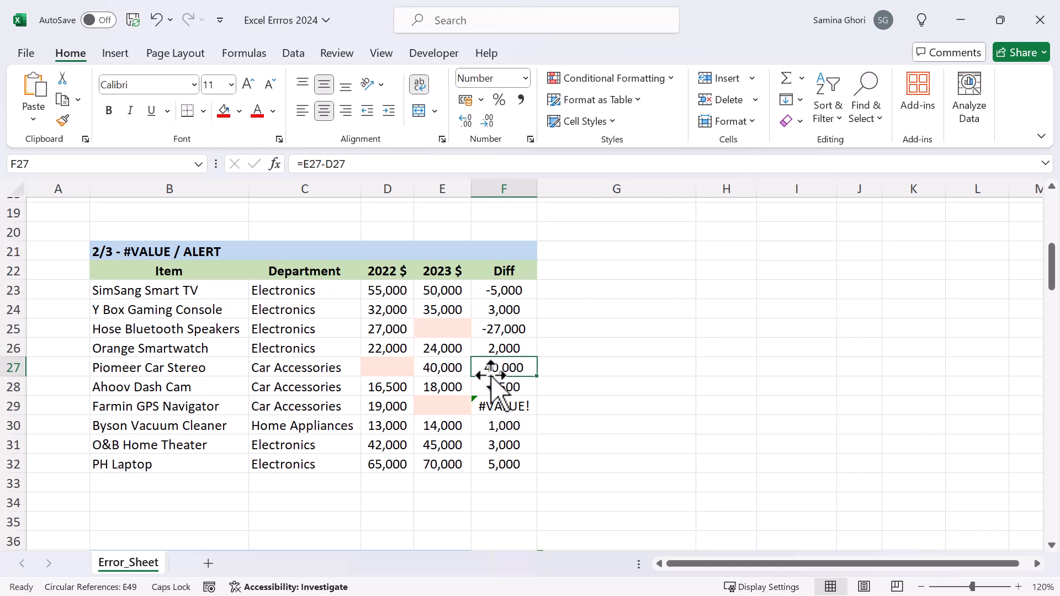
{"action": "left_click", "coordinate": [387, 370]}
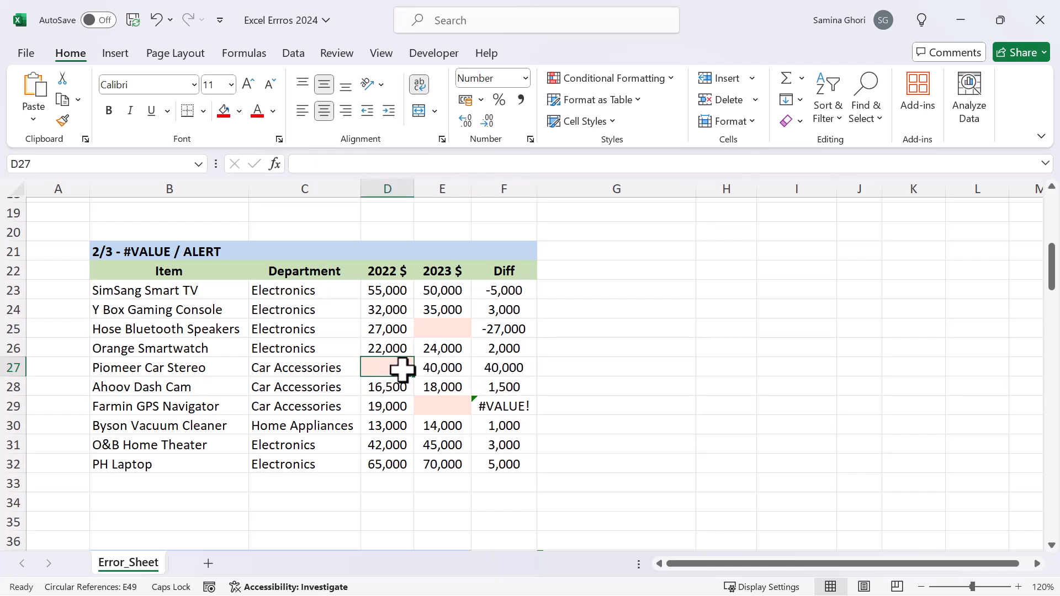
{"action": "left_click", "coordinate": [425, 408]}
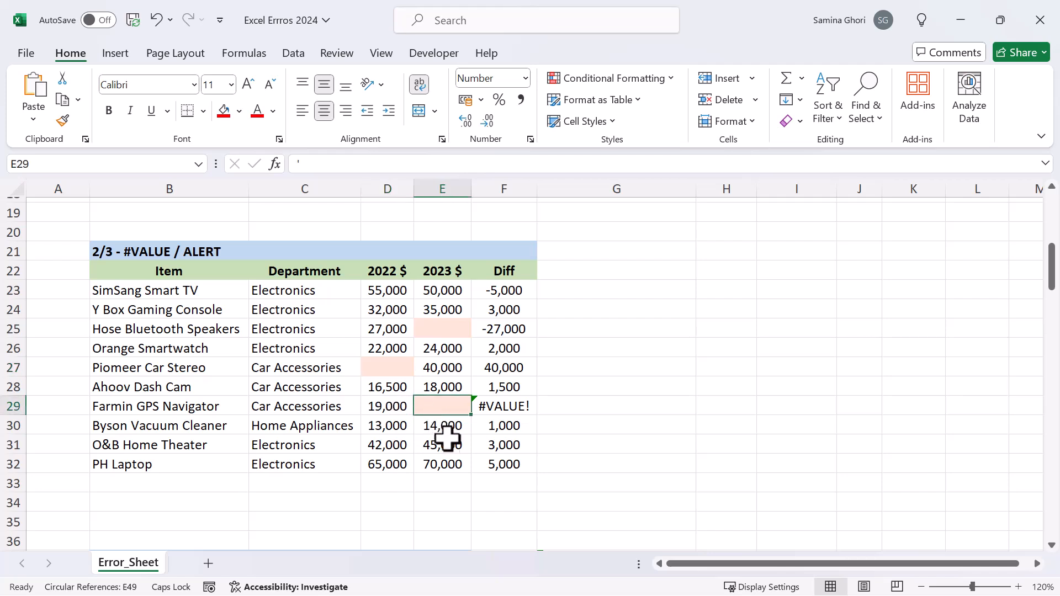
Inspect the formula, the error warning and the error-checking options of the #VALUE! cell F29.
{"action": "left_click", "coordinate": [519, 411]}
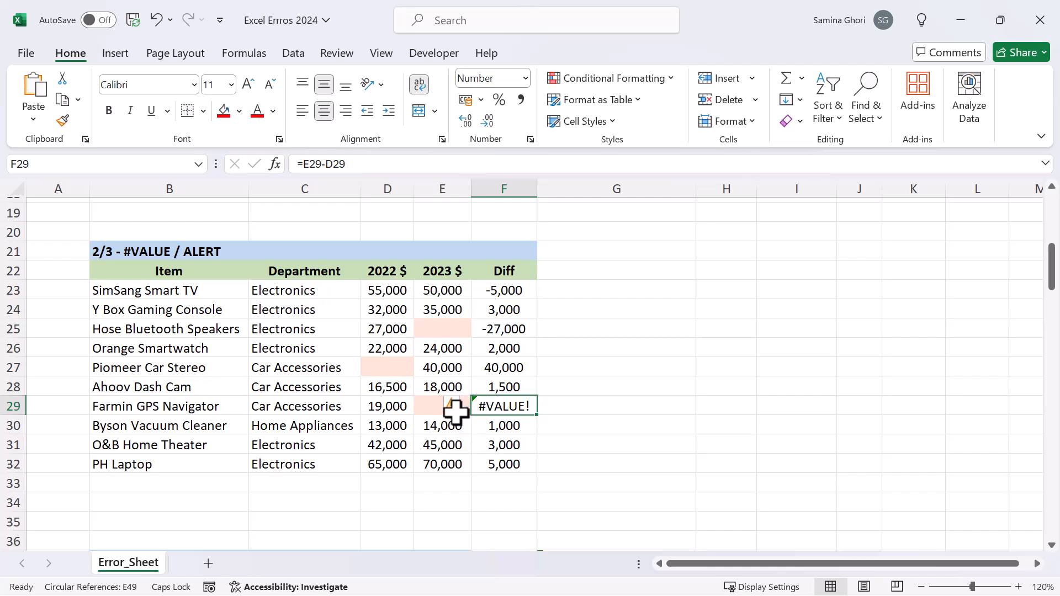
{"action": "mouse_move", "coordinate": [453, 411]}
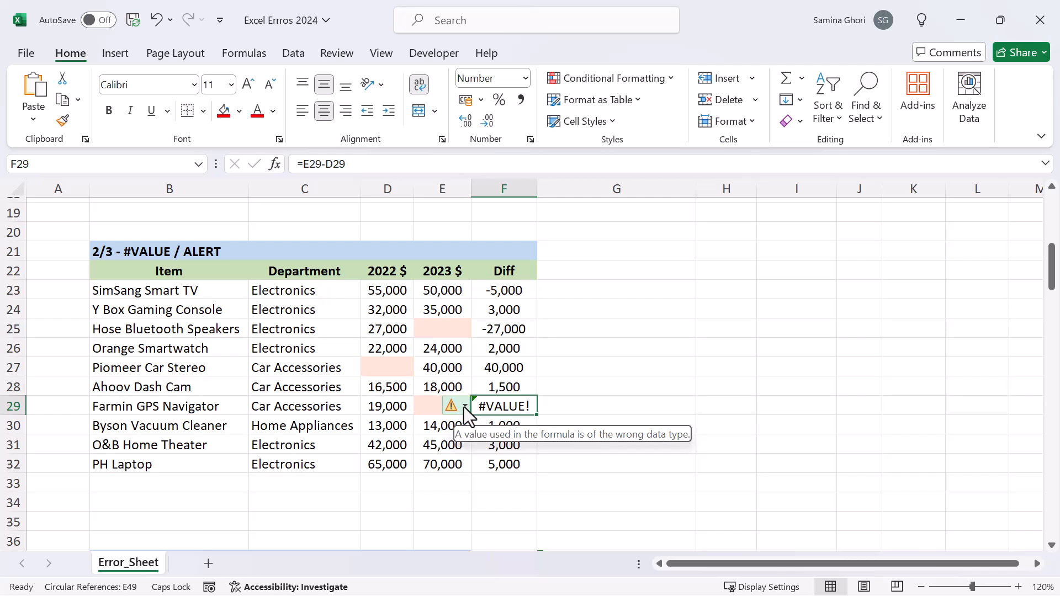
{"action": "left_click", "coordinate": [464, 407]}
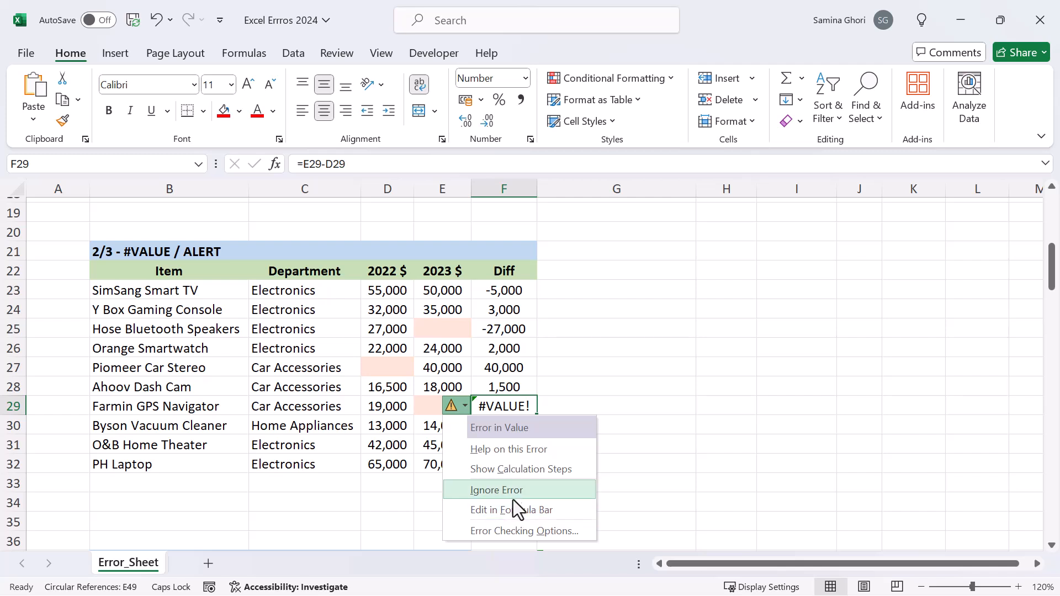
{"action": "left_click", "coordinate": [573, 408]}
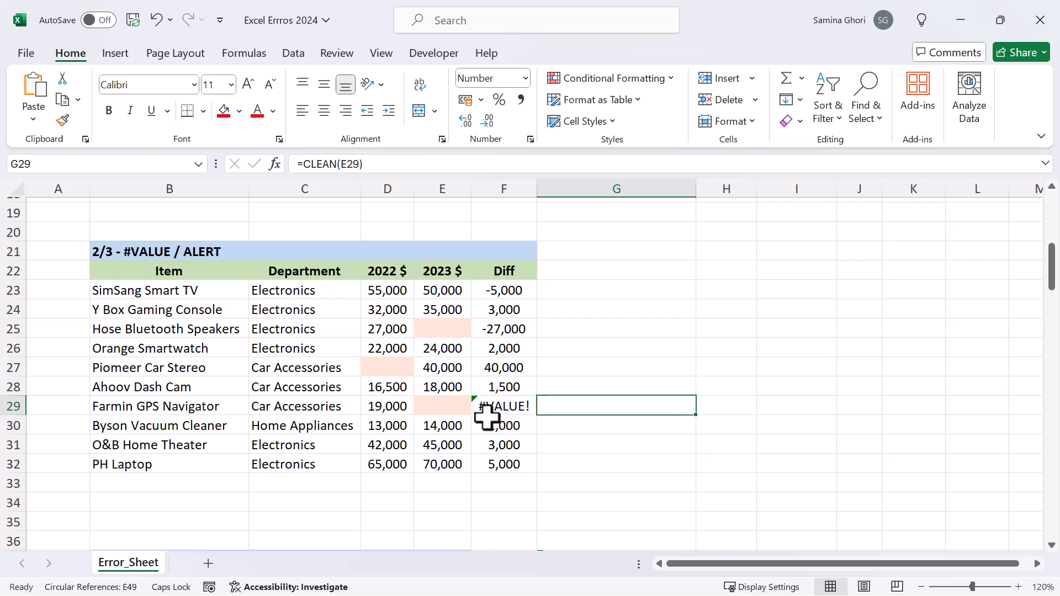
Inspect the hidden content of the seemingly empty 2023 cell E29 and leave it as it is.
{"action": "left_click", "coordinate": [443, 406]}
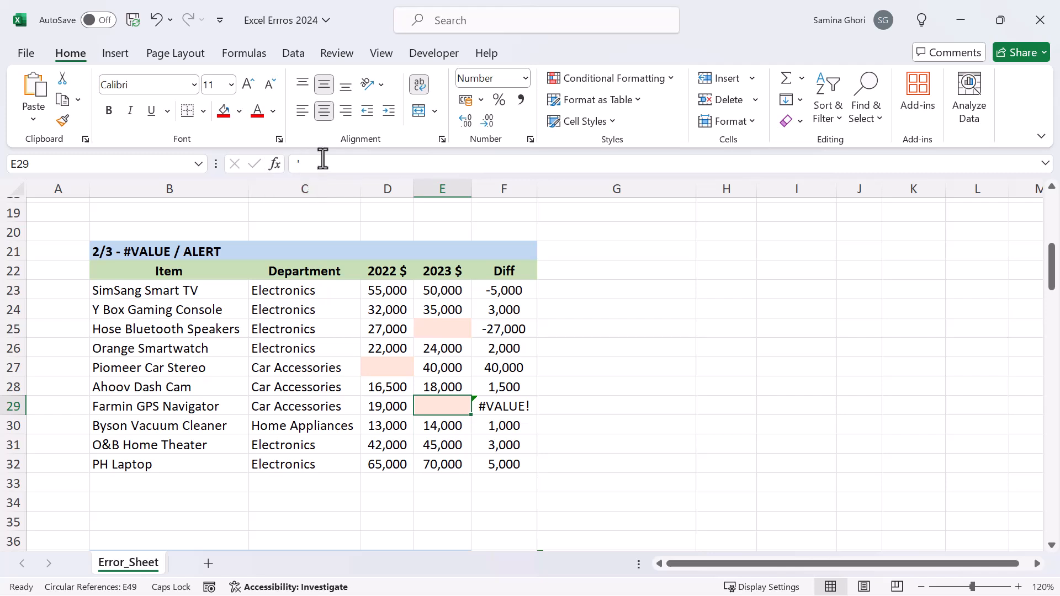
{"action": "left_click", "coordinate": [298, 164]}
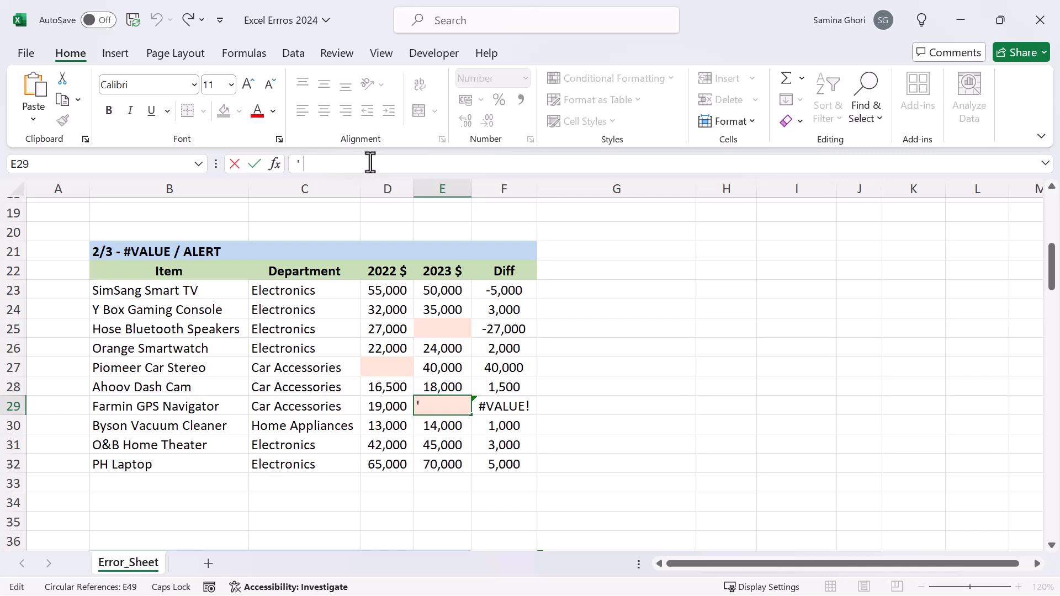
{"action": "key", "text": "Return"}
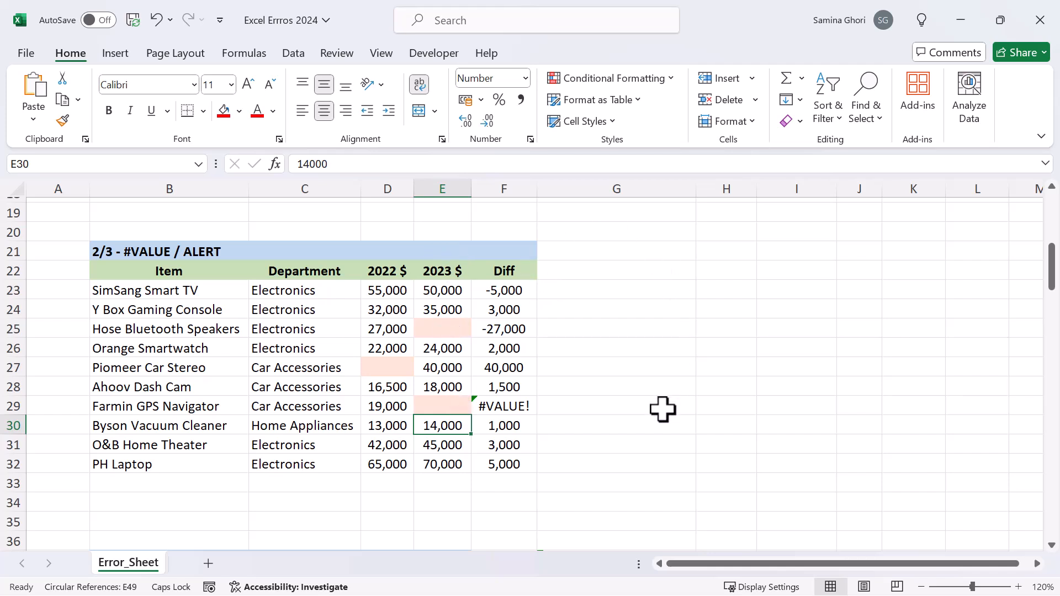
Wrap the Diff formula in F29 in an error handler so it reads =IFERROR(E29-D29,"Error in Formula").
{"action": "left_click", "coordinate": [502, 407]}
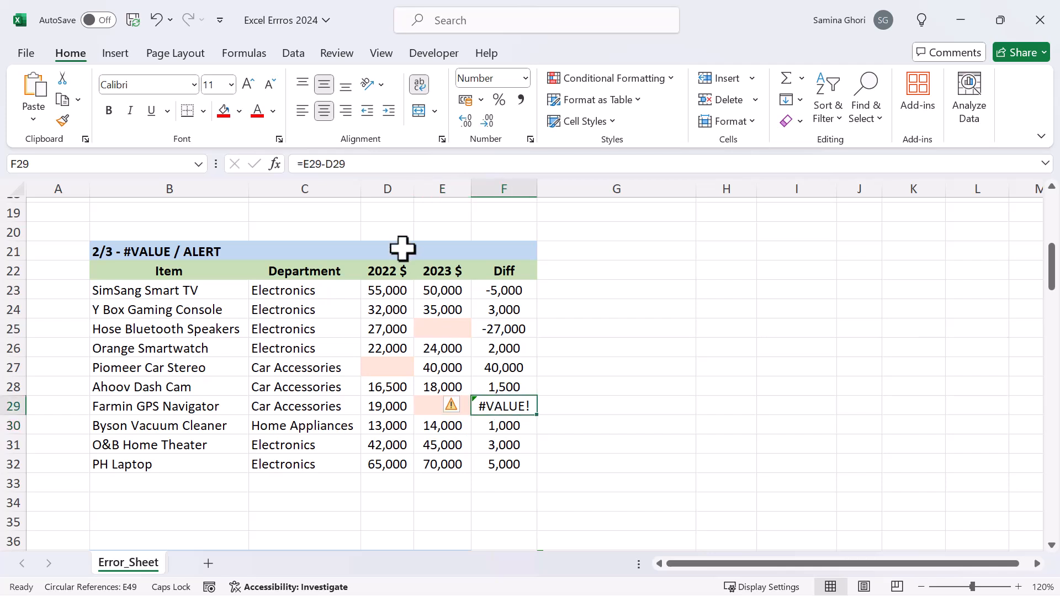
{"action": "left_click", "coordinate": [303, 164]}
{"action": "type", "text": "IFER"}
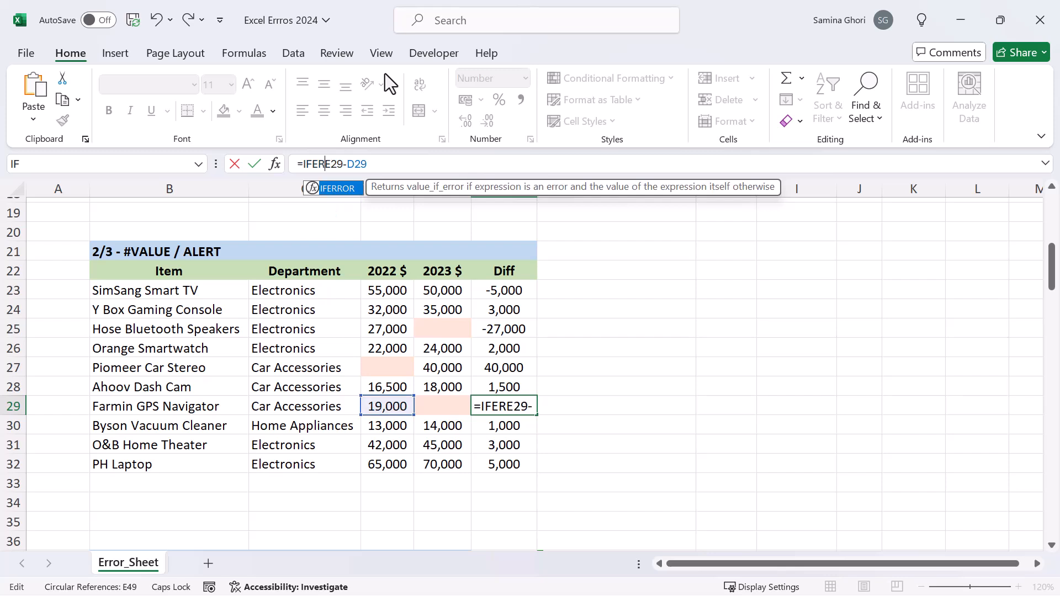
{"action": "key", "text": "Tab"}
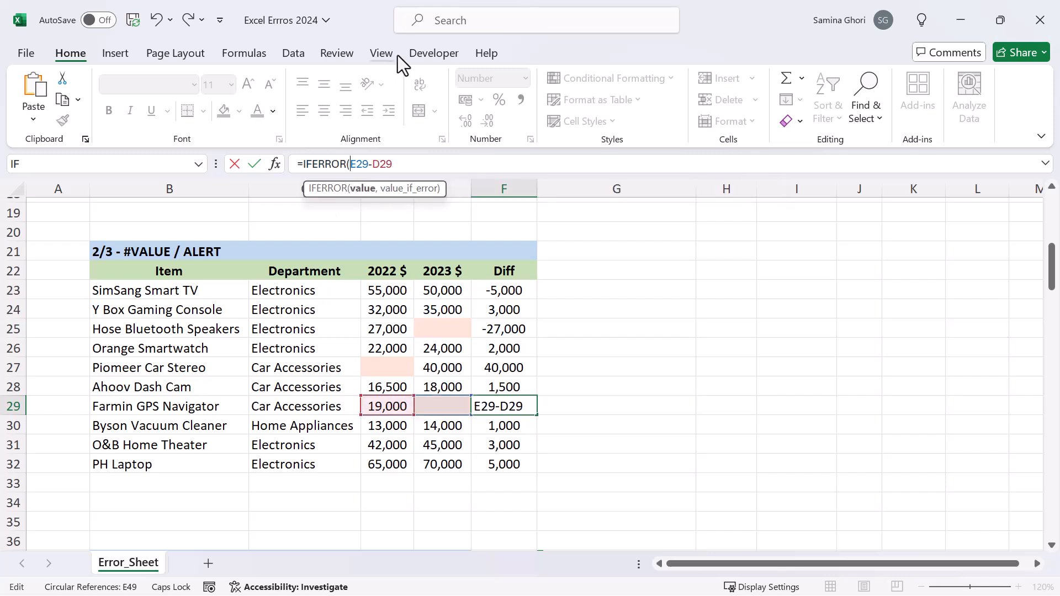
{"action": "type", "text": ","}
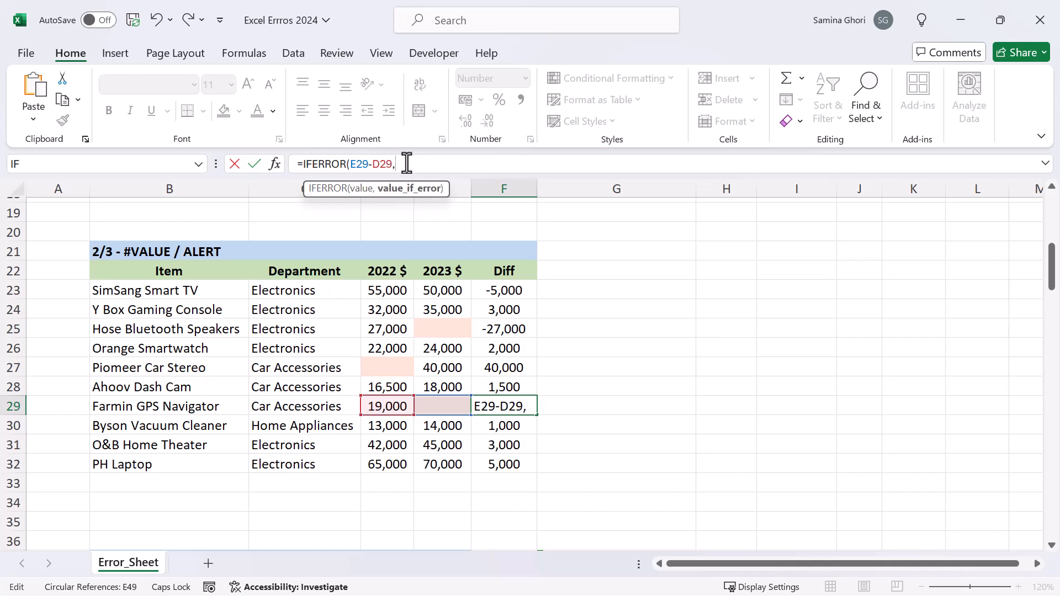
{"action": "type", "text": "\"Error"}
{"action": "key", "text": "Caps_Lock"}
{"action": "type", "text": "in Fromual\""}
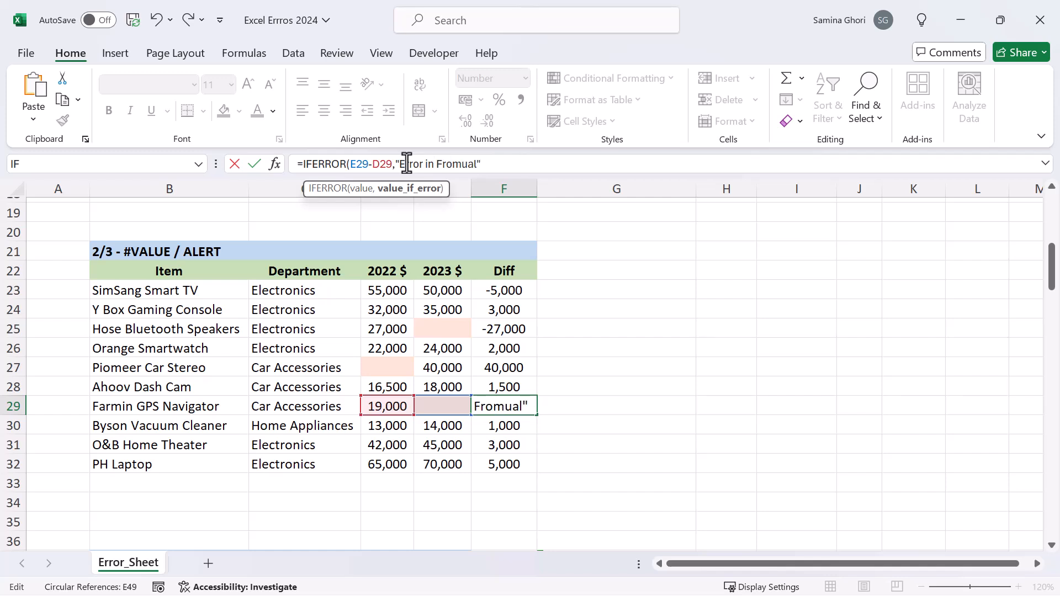
{"action": "key", "text": "BackSpace"}
{"action": "key", "text": "BackSpace"}
{"action": "key", "text": "BackSpace"}
{"action": "key", "text": "BackSpace"}
{"action": "key", "text": "BackSpace"}
{"action": "key", "text": "BackSpace"}
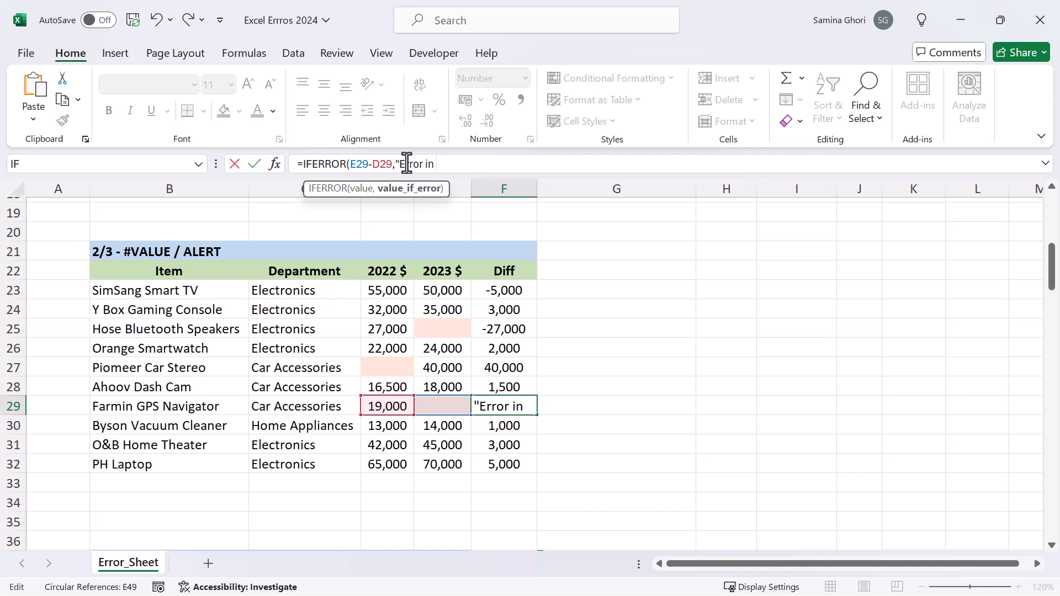
{"action": "type", "text": "ormula\")"}
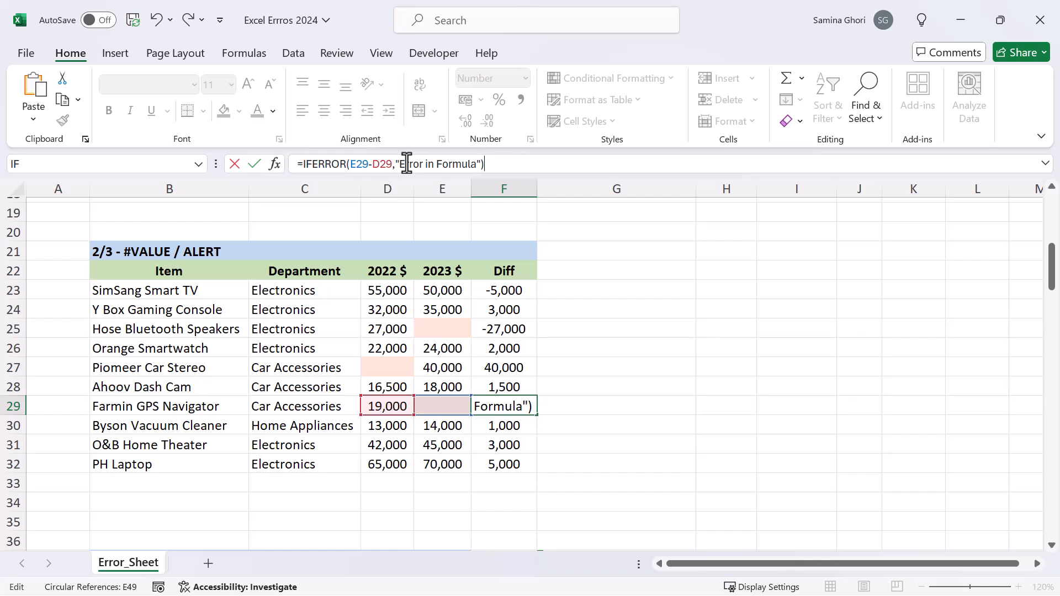
{"action": "key", "text": "Return"}
Widen column F to fit the "Error in Formula" text and review the error-checking options for F29.
{"action": "left_click_drag", "start_coordinate": [537, 189], "coordinate": [578, 194]}
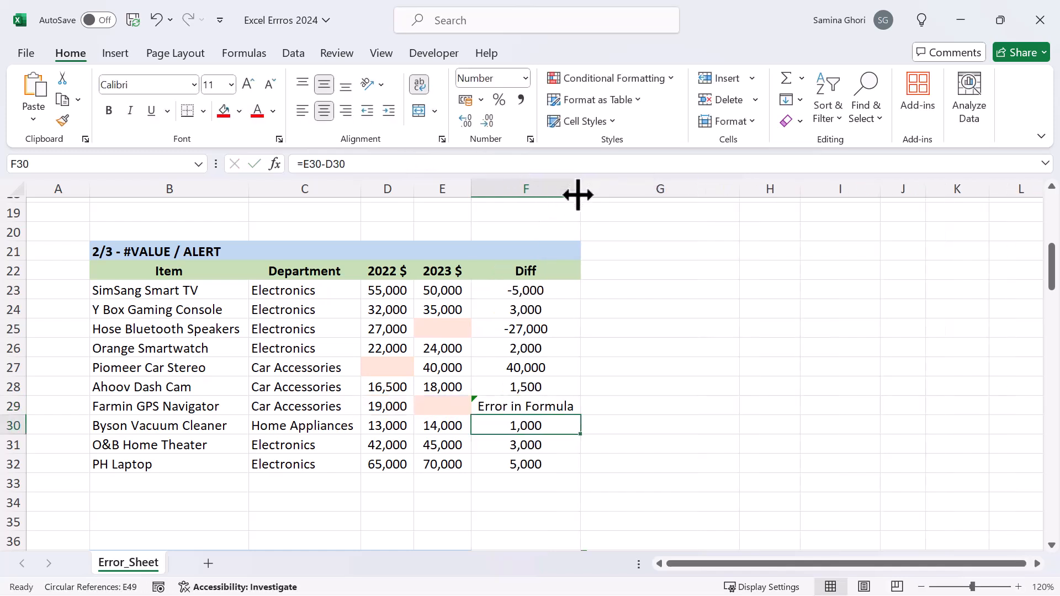
{"action": "left_click", "coordinate": [500, 402]}
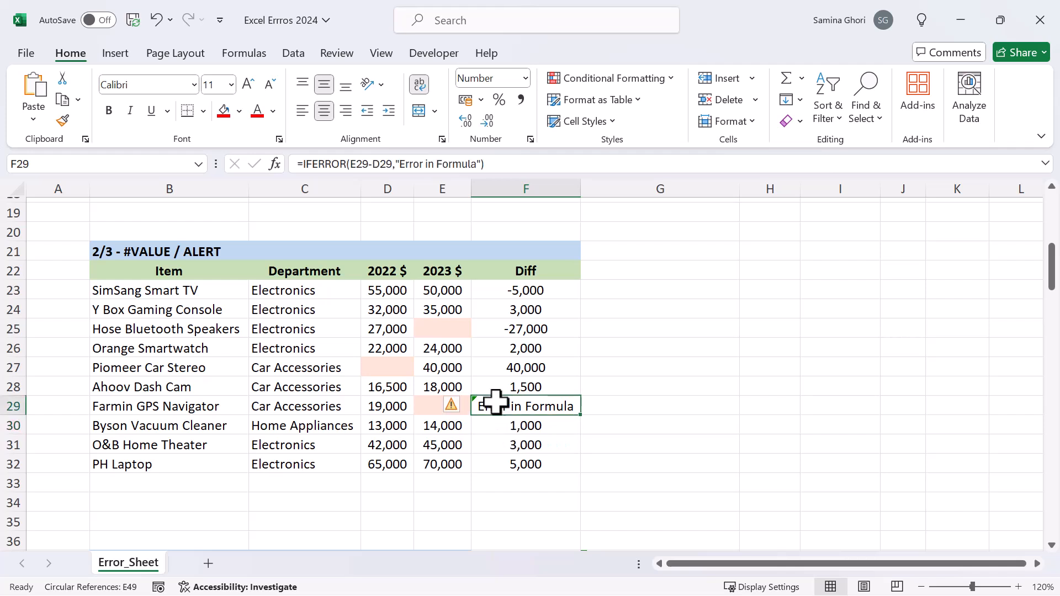
{"action": "left_click", "coordinate": [459, 409]}
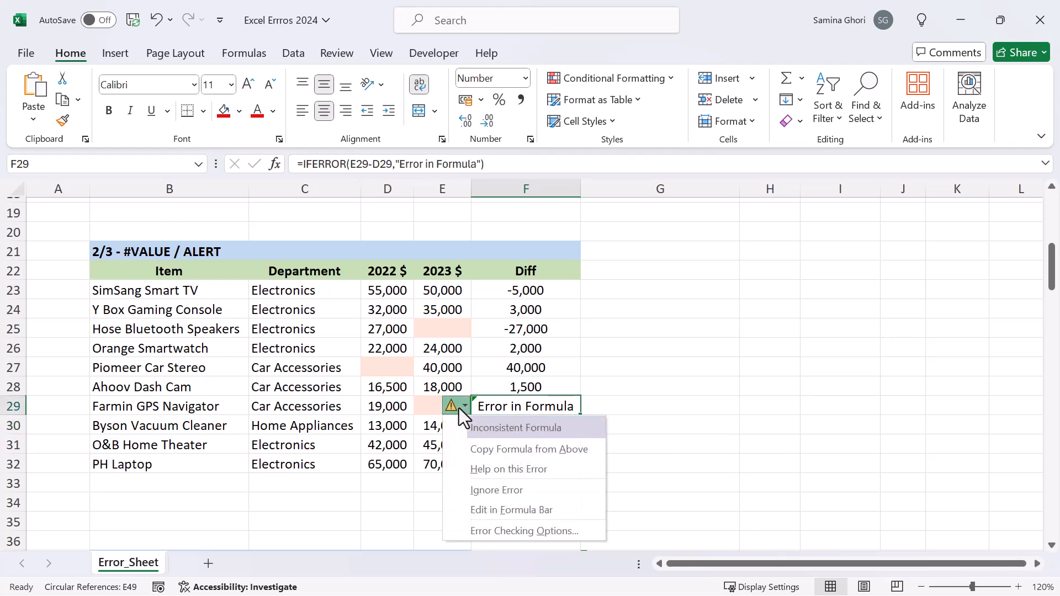
{"action": "left_click", "coordinate": [633, 448]}
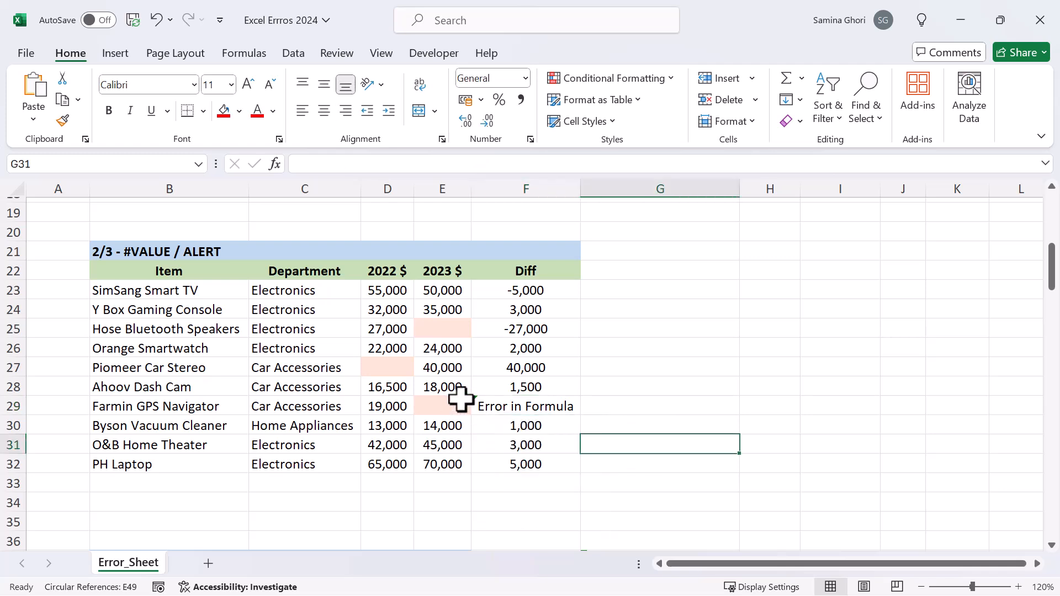
Fill the IFERROR formula from F29 up to F23 and down to F32, and select the empty 2023 cell E25.
{"action": "left_click", "coordinate": [485, 402]}
{"action": "mouse_move", "coordinate": [461, 408]}
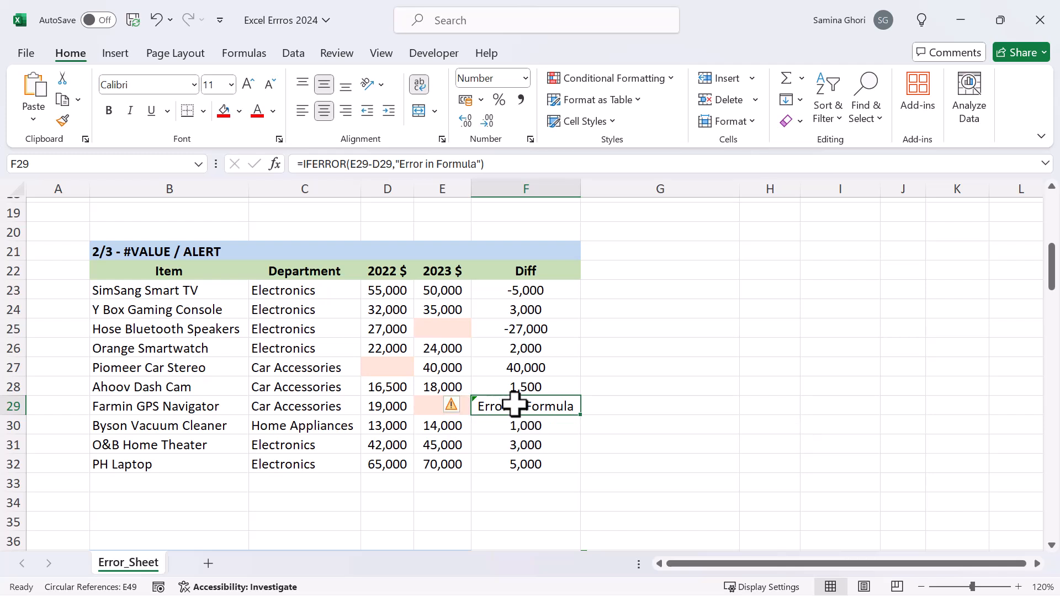
{"action": "left_click_drag", "start_coordinate": [580, 415], "coordinate": [550, 290]}
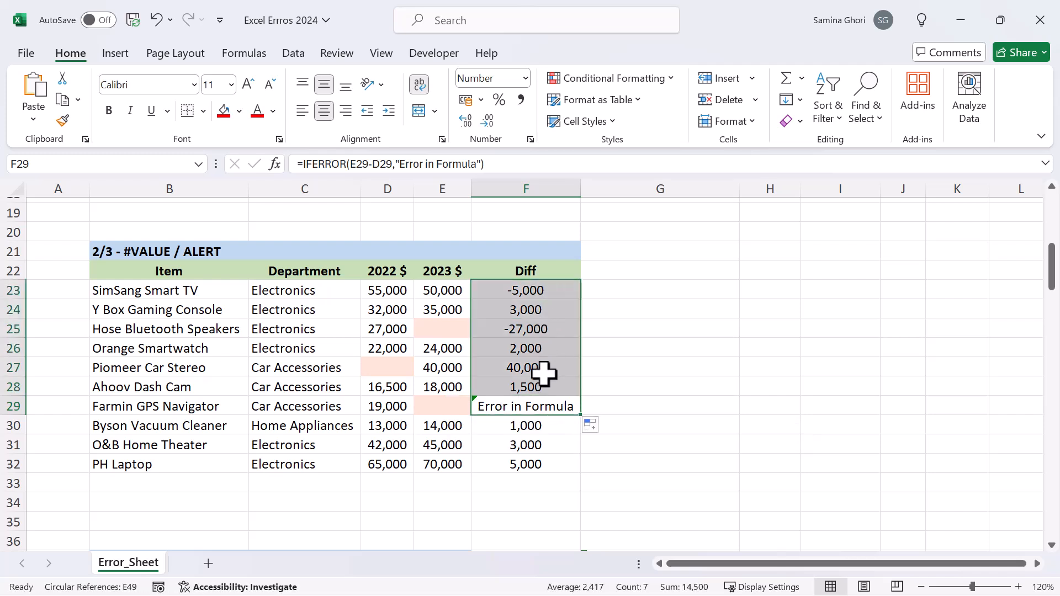
{"action": "left_click", "coordinate": [543, 409]}
{"action": "left_click_drag", "start_coordinate": [580, 415], "coordinate": [577, 468]}
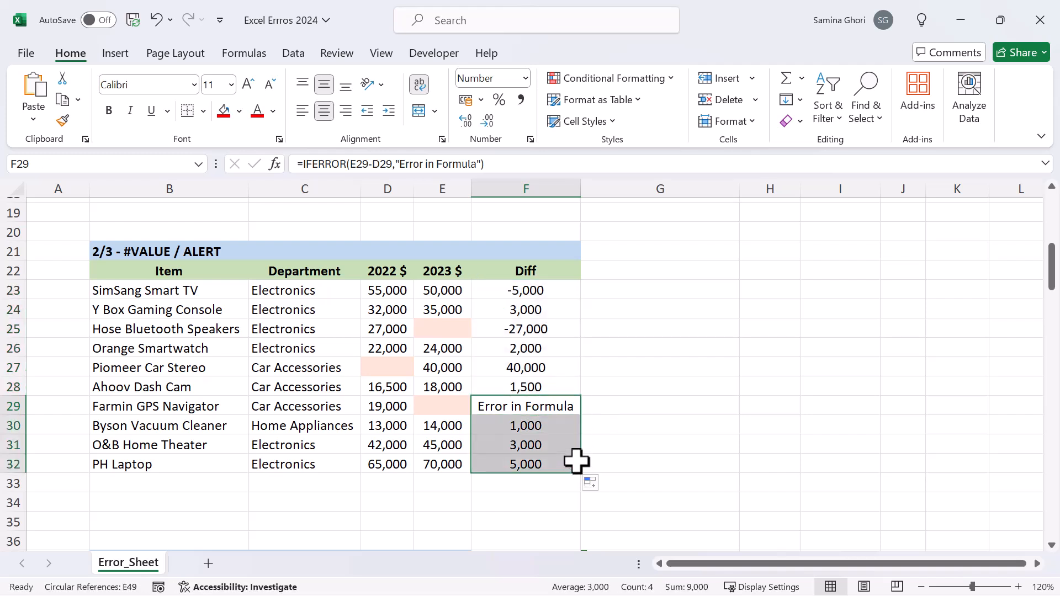
{"action": "left_click", "coordinate": [546, 403]}
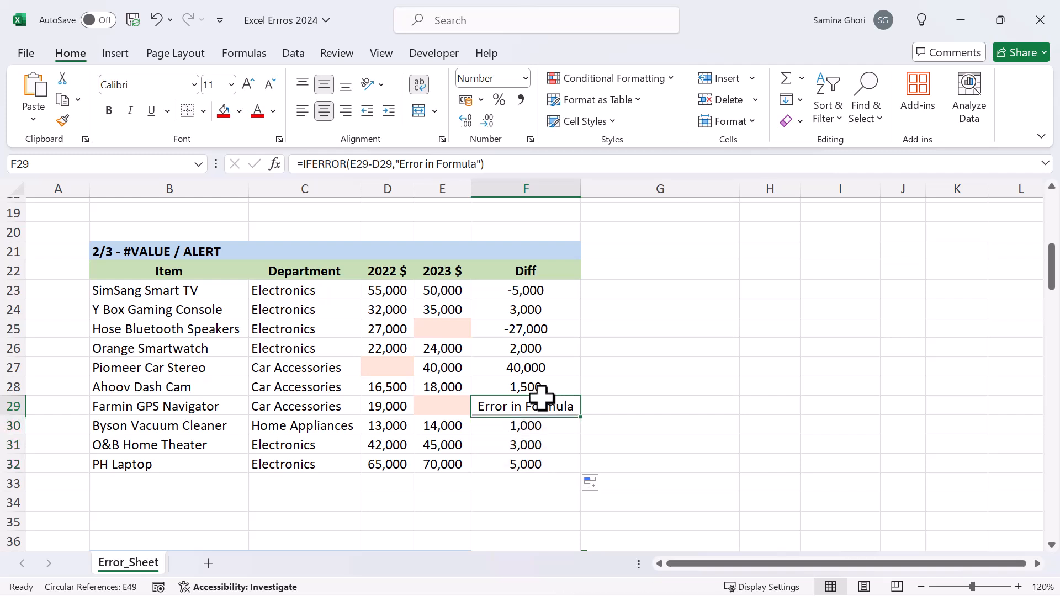
{"action": "left_click", "coordinate": [446, 327]}
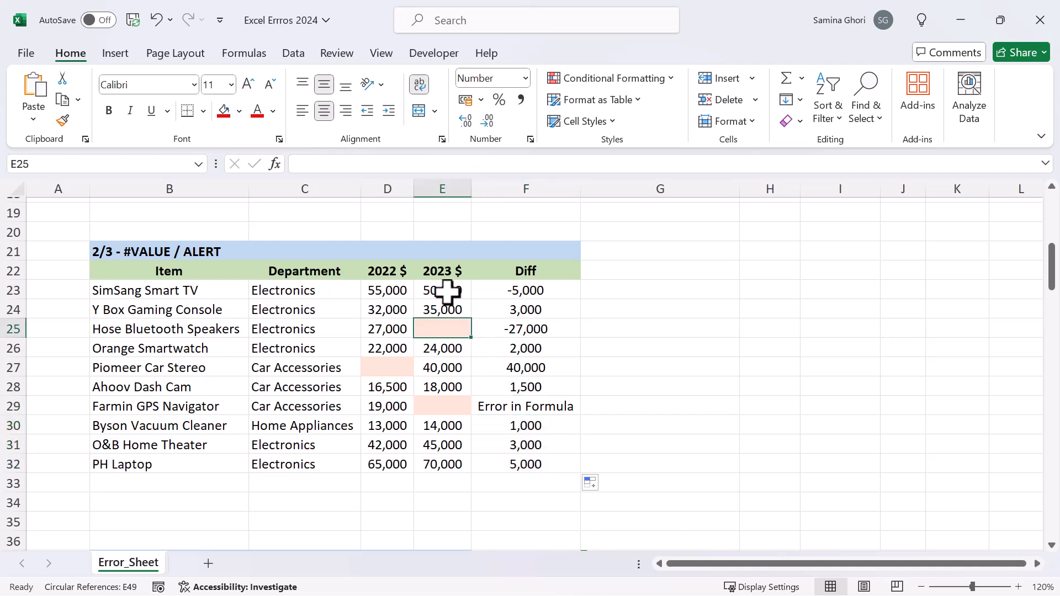
Enter a blank space in the empty 2023 cell E25 to test the IFERROR formula in F25.
{"action": "key", "text": "Return"}
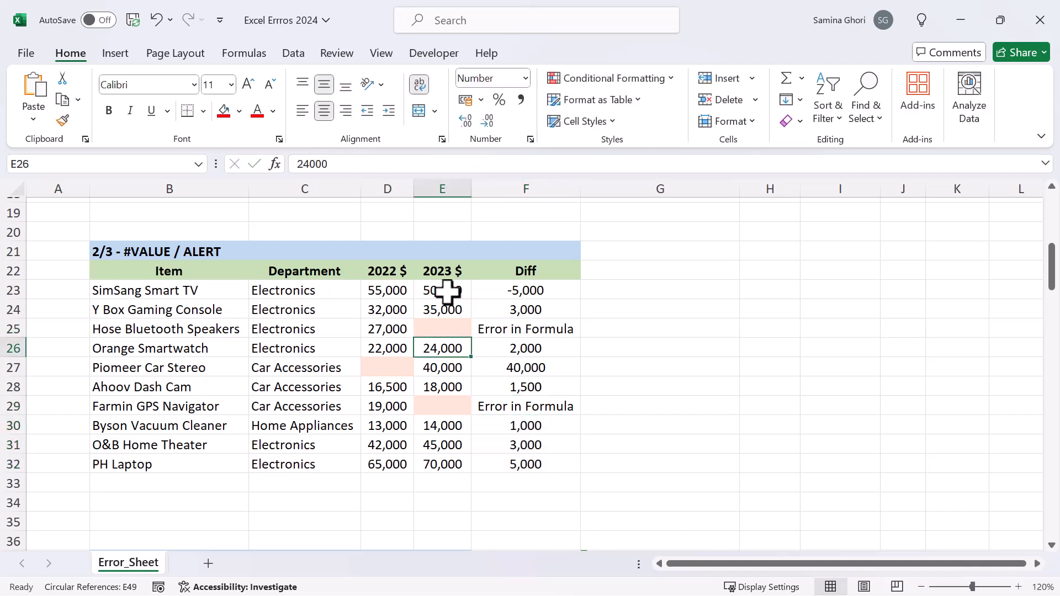
{"action": "left_click", "coordinate": [647, 448]}
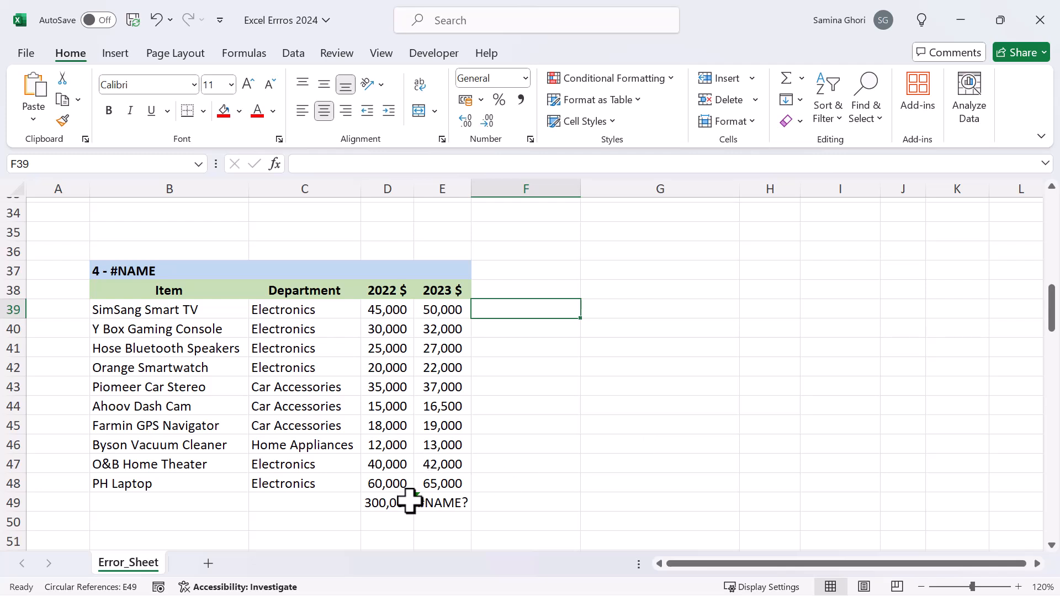
Compare the 2022 and 2023 total formulas in row 49 and correct E49 to =SUM(E39:E48).
{"action": "left_click", "coordinate": [389, 501]}
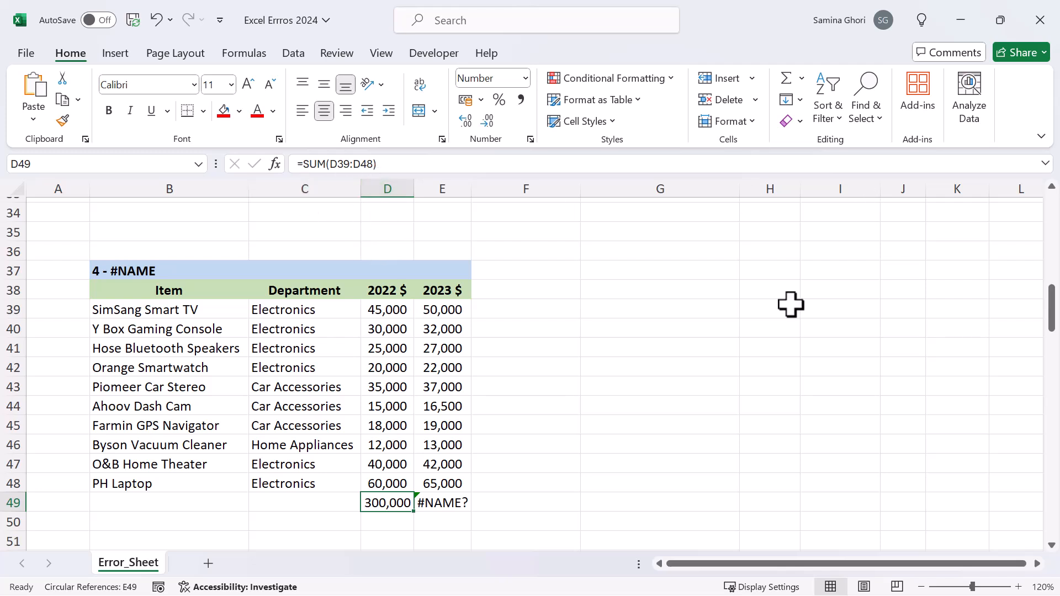
{"action": "key", "text": "Right"}
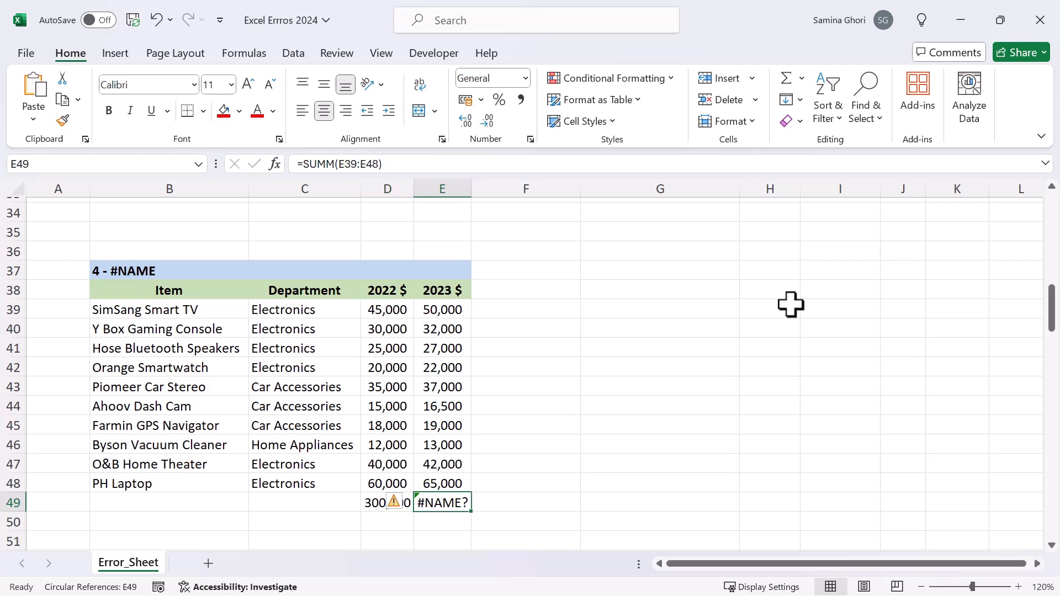
{"action": "left_click", "coordinate": [398, 504]}
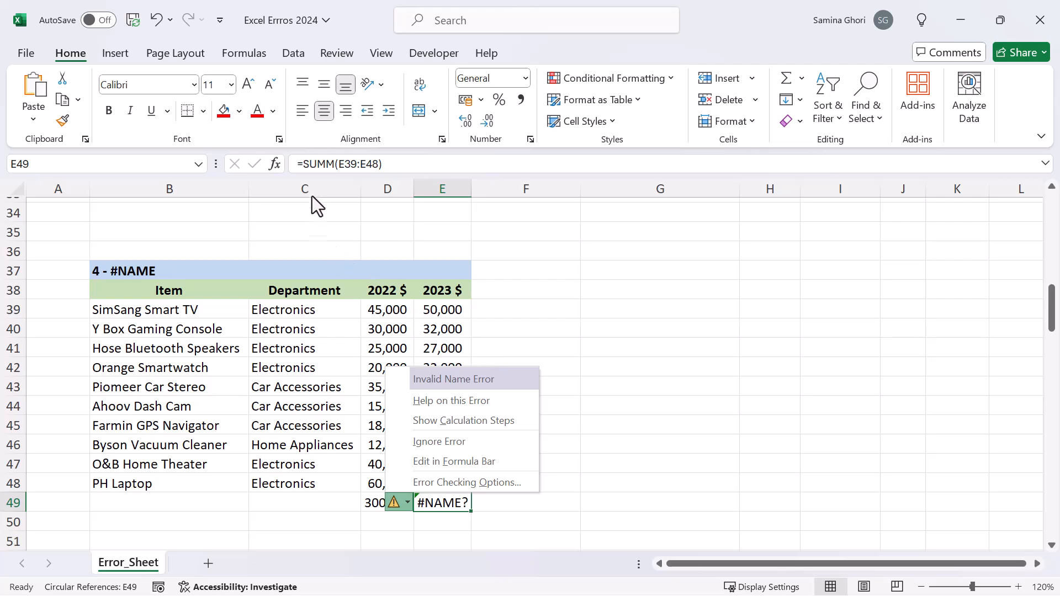
{"action": "left_click", "coordinate": [334, 162]}
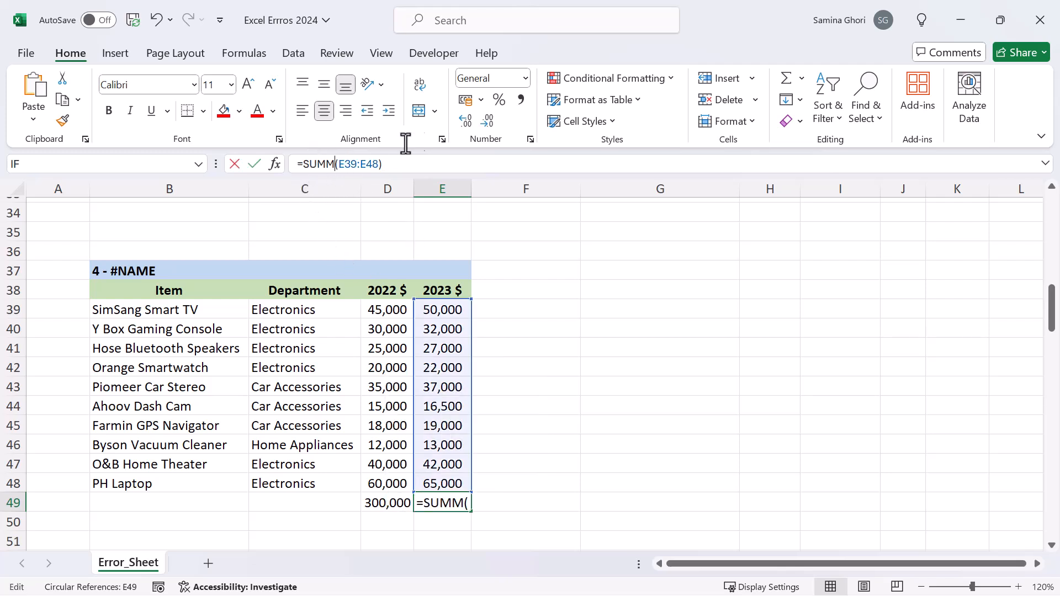
{"action": "key", "text": "BackSpace"}
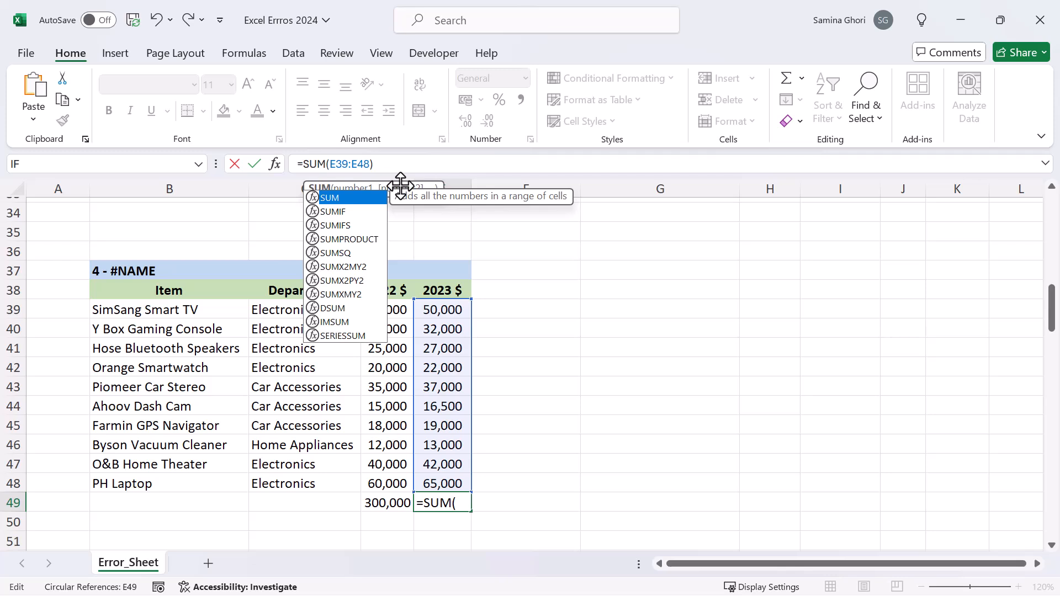
{"action": "key", "text": "Return"}
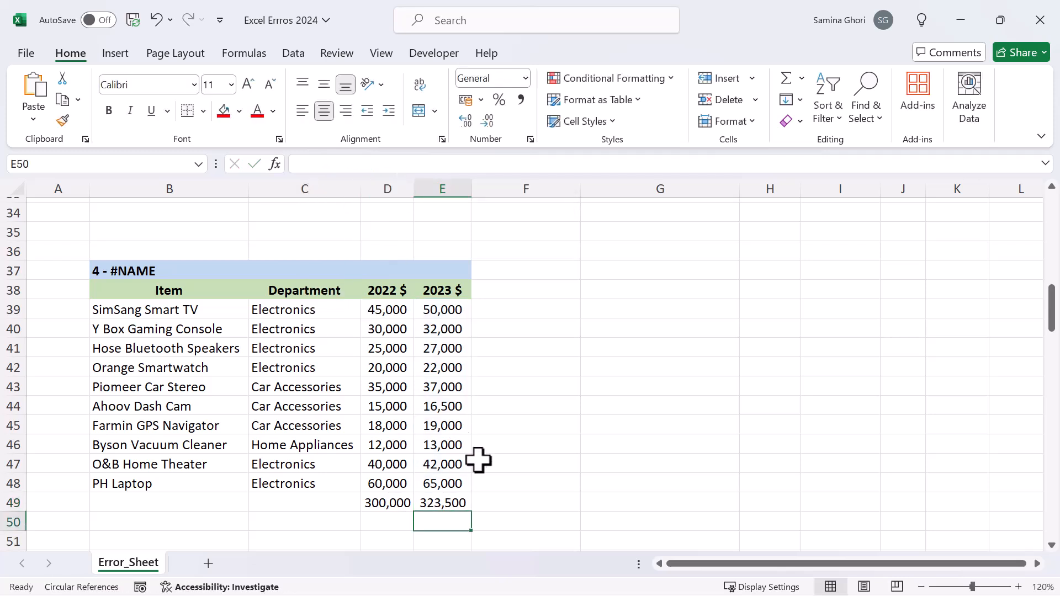
{"action": "left_click", "coordinate": [543, 479]}
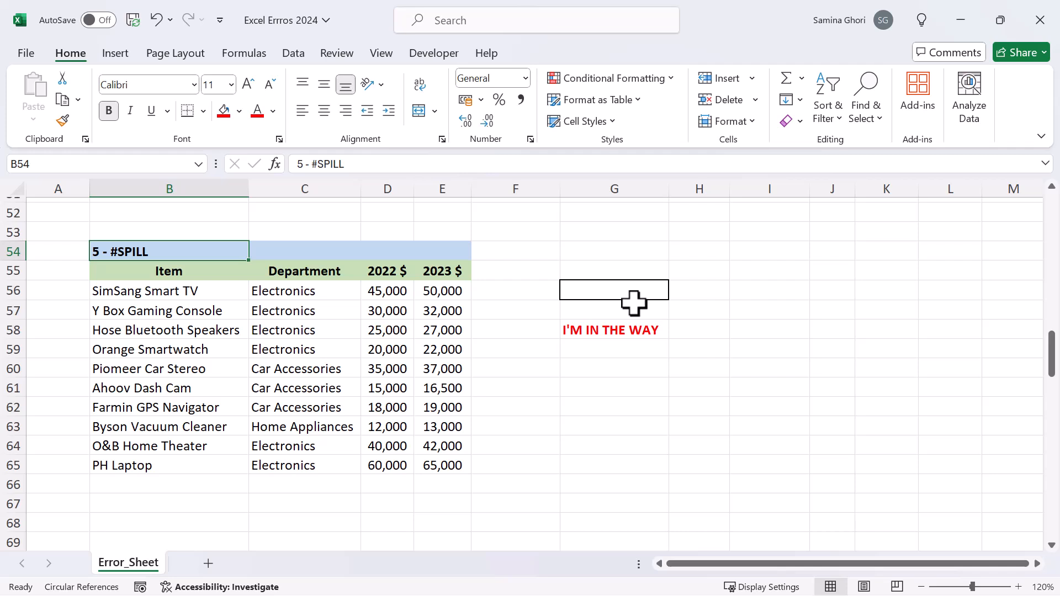
{"action": "type", "text": "=uni"}
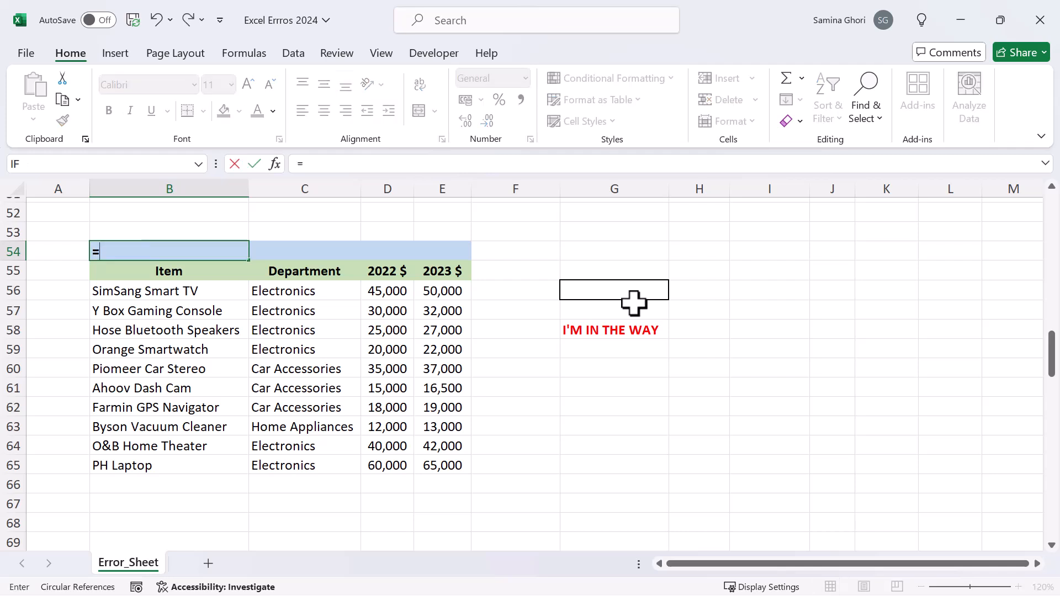
{"action": "key", "text": "Escape"}
{"action": "key", "text": "Escape"}
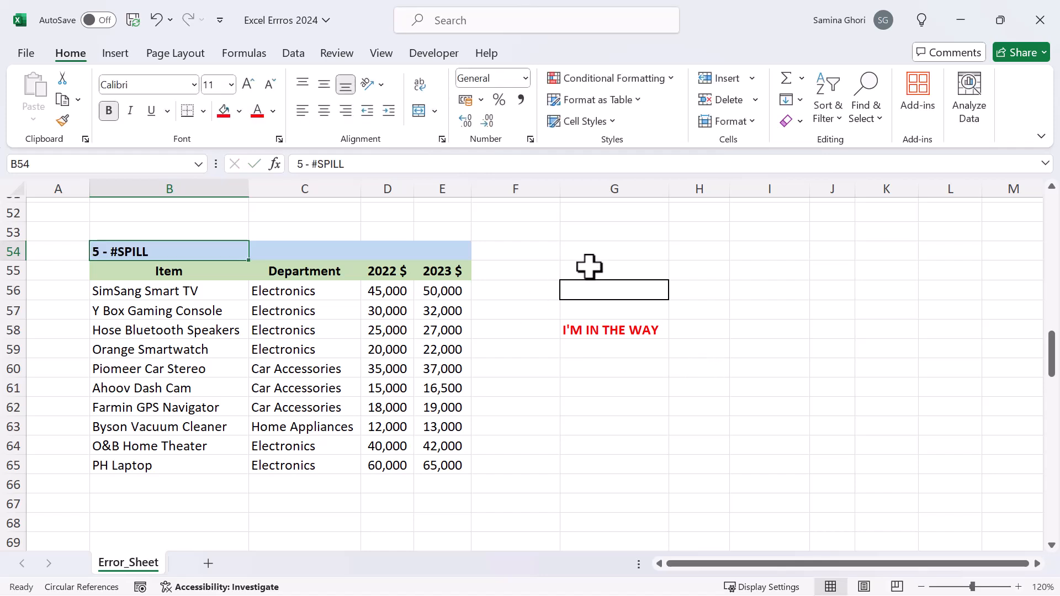
List the unique departments of the #SPILL table by entering =UNIQUE(C56:C65) in G56.
{"action": "left_click", "coordinate": [646, 290]}
{"action": "type", "text": "=uniq"}
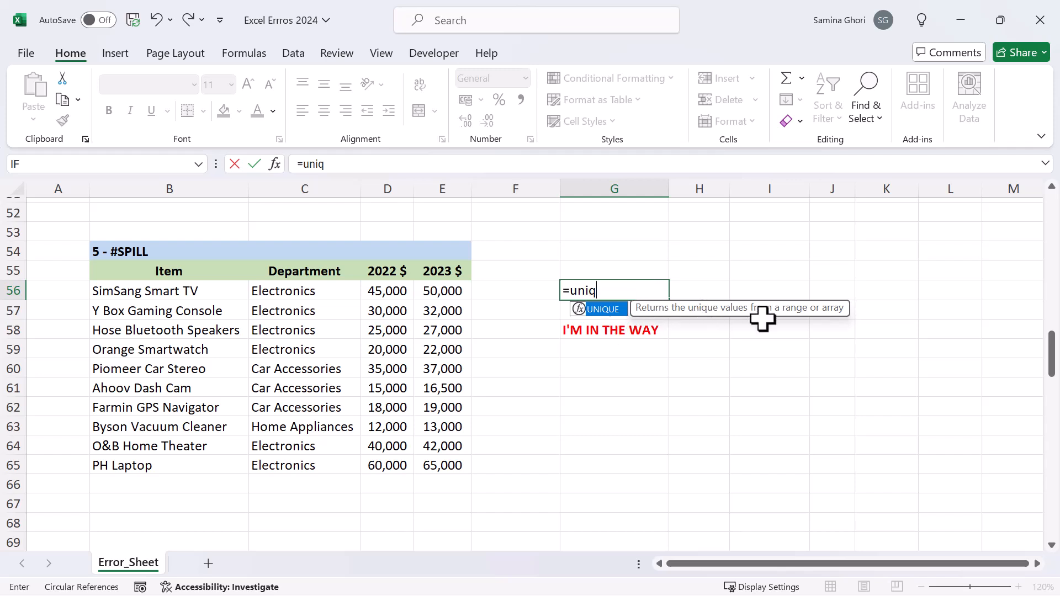
{"action": "key", "text": "Tab"}
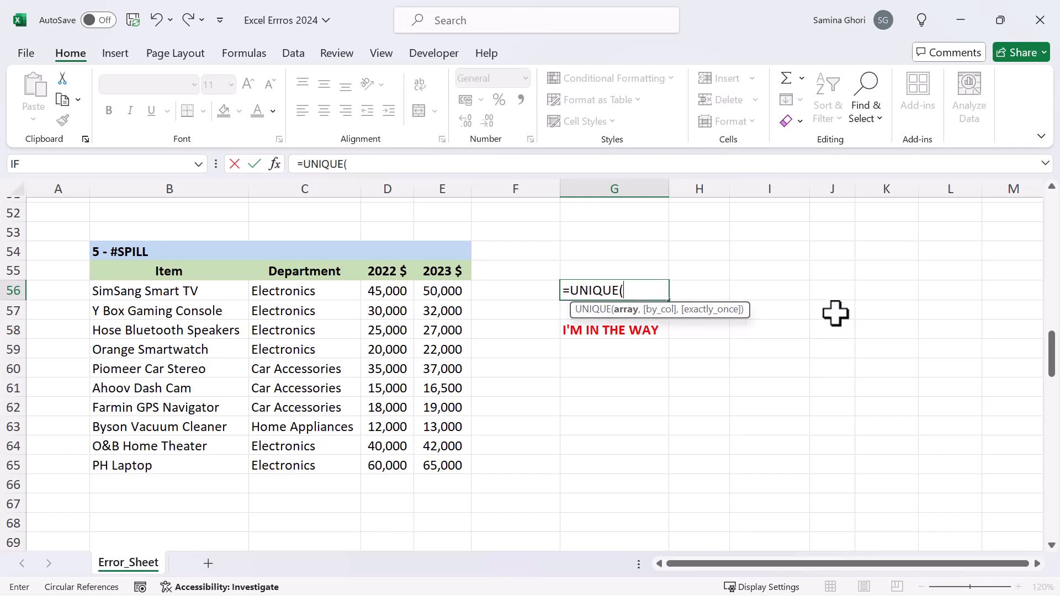
{"action": "left_click_drag", "start_coordinate": [328, 285], "coordinate": [336, 464]}
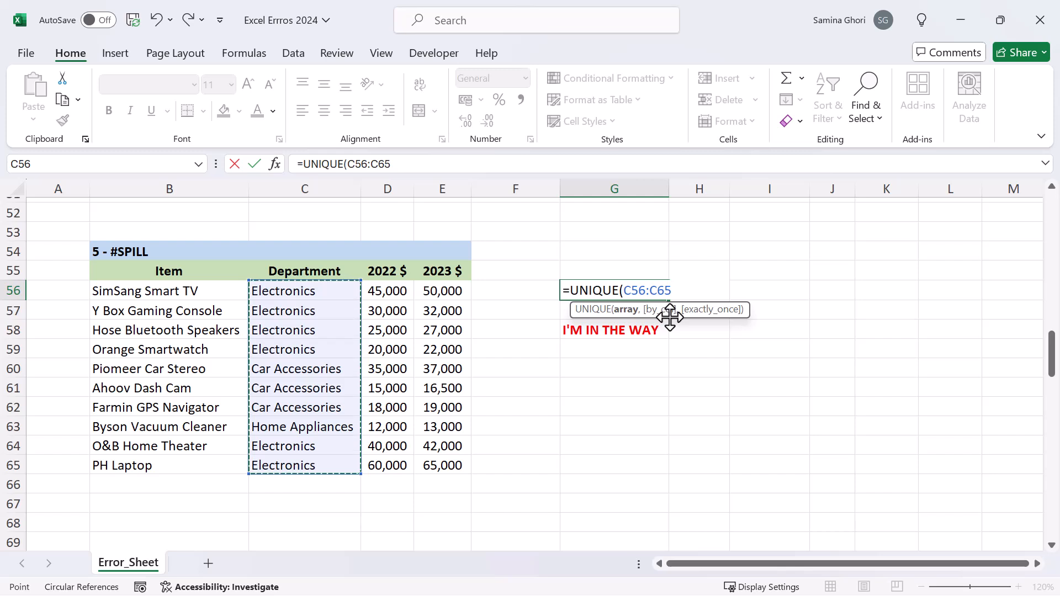
{"action": "type", "text": ")"}
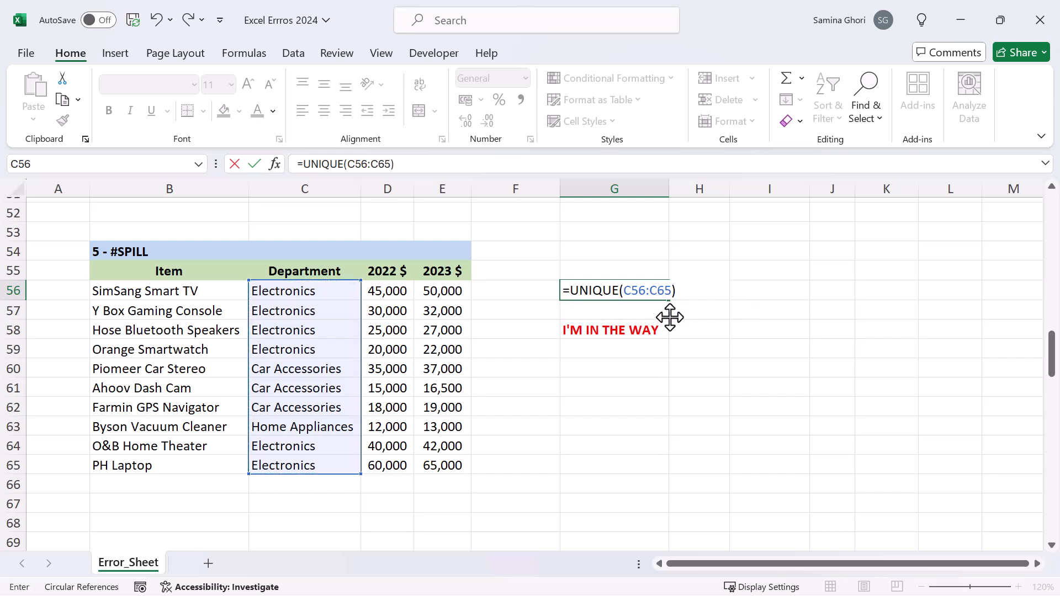
{"action": "key", "text": "Return"}
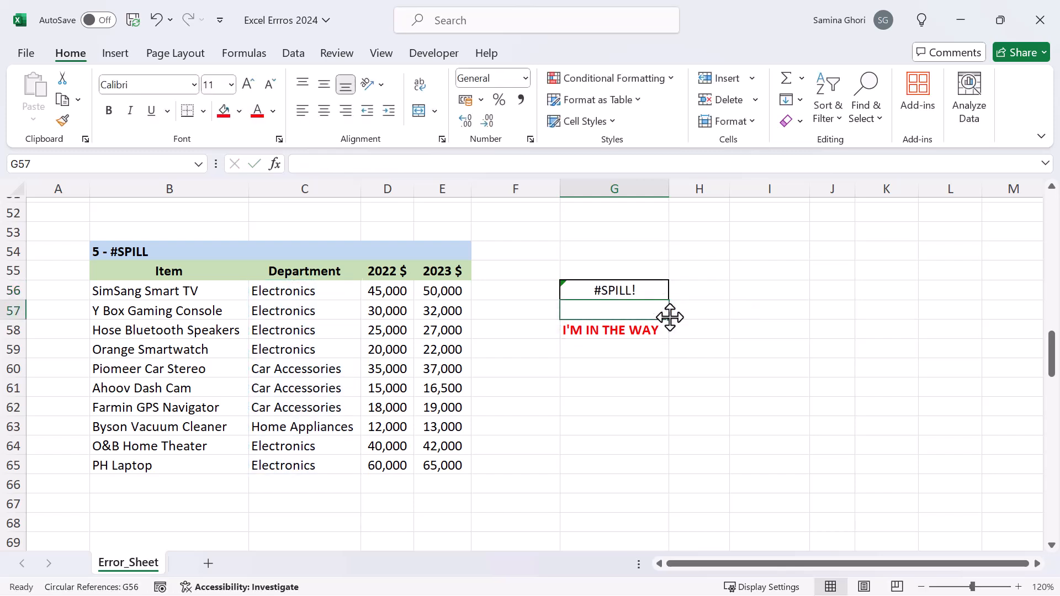
Review the error options for G56 and delete the obstructing text "I'M IN THE WAY" from G58.
{"action": "left_click", "coordinate": [568, 288]}
{"action": "left_click", "coordinate": [550, 293]}
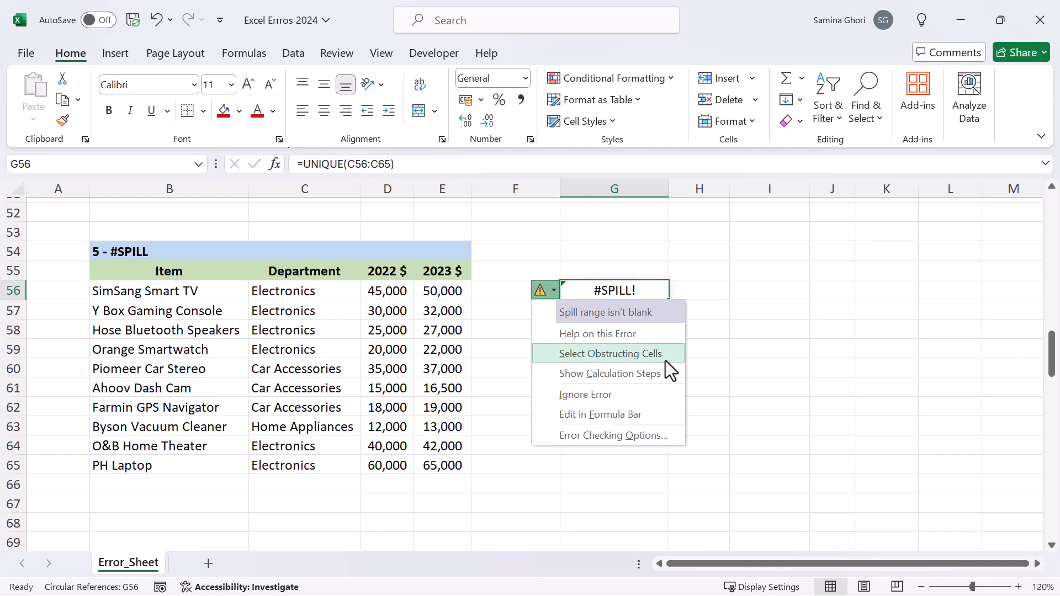
{"action": "left_click", "coordinate": [734, 366]}
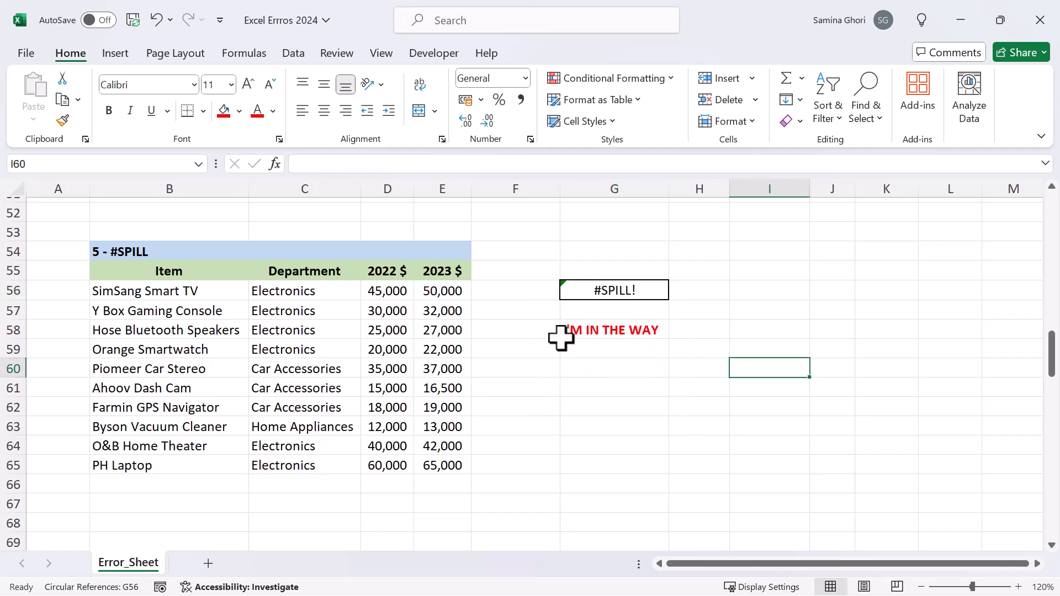
{"action": "left_click", "coordinate": [635, 331]}
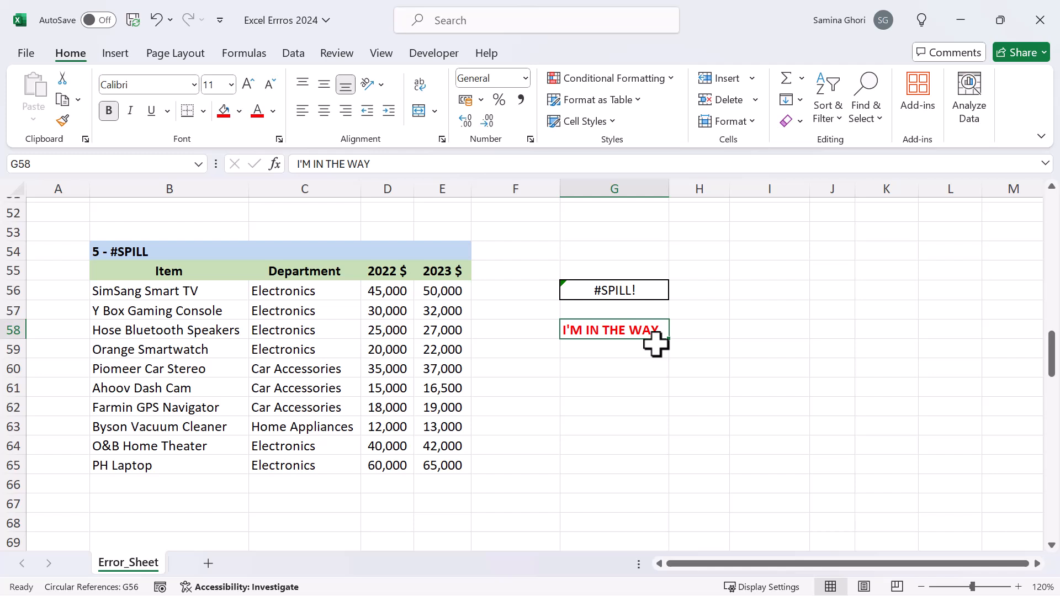
{"action": "key", "text": "Delete"}
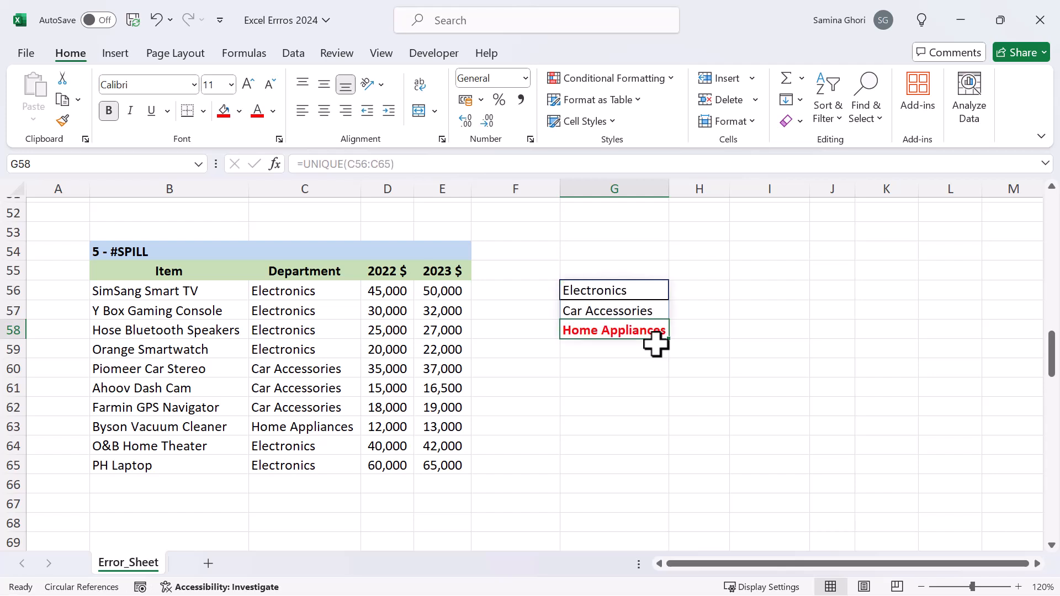
{"action": "left_click", "coordinate": [622, 389]}
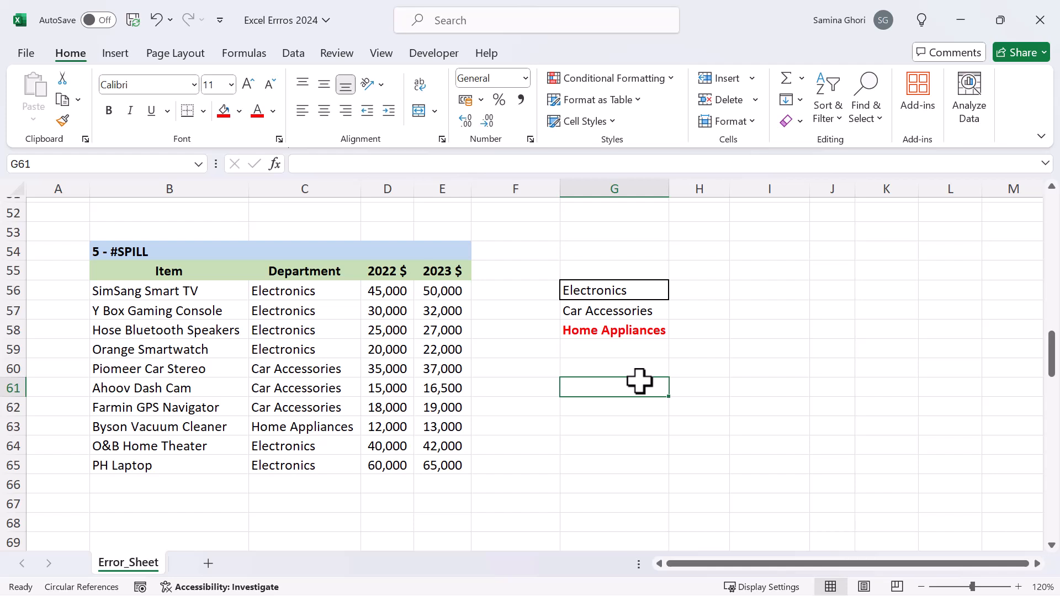
Examine the cell references used by the percentage formulas in F74, F75 and F77 of the #DIV table.
{"action": "key", "text": "Page_Down"}
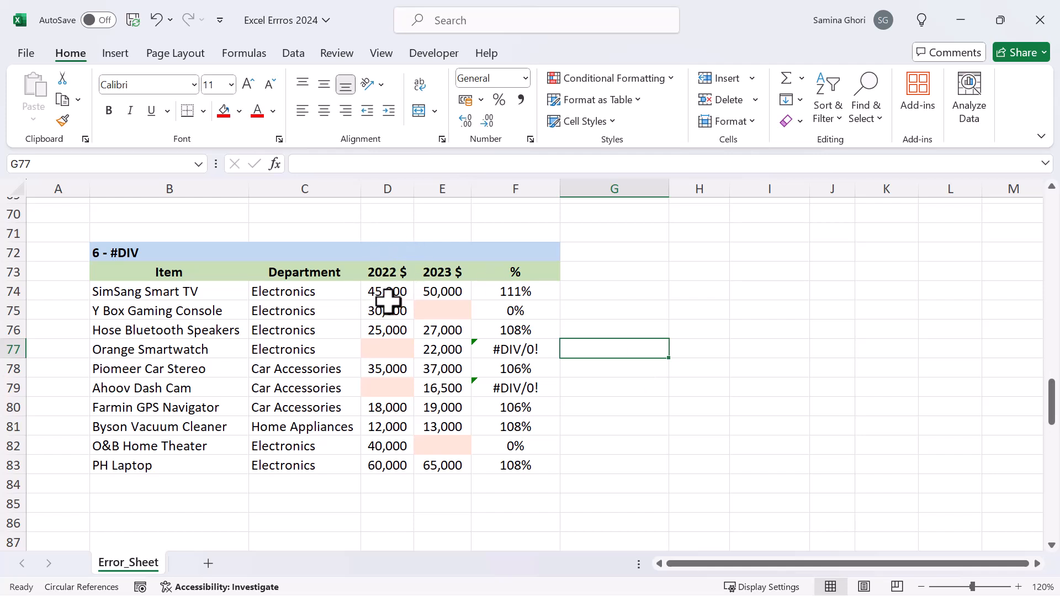
{"action": "left_click", "coordinate": [530, 292]}
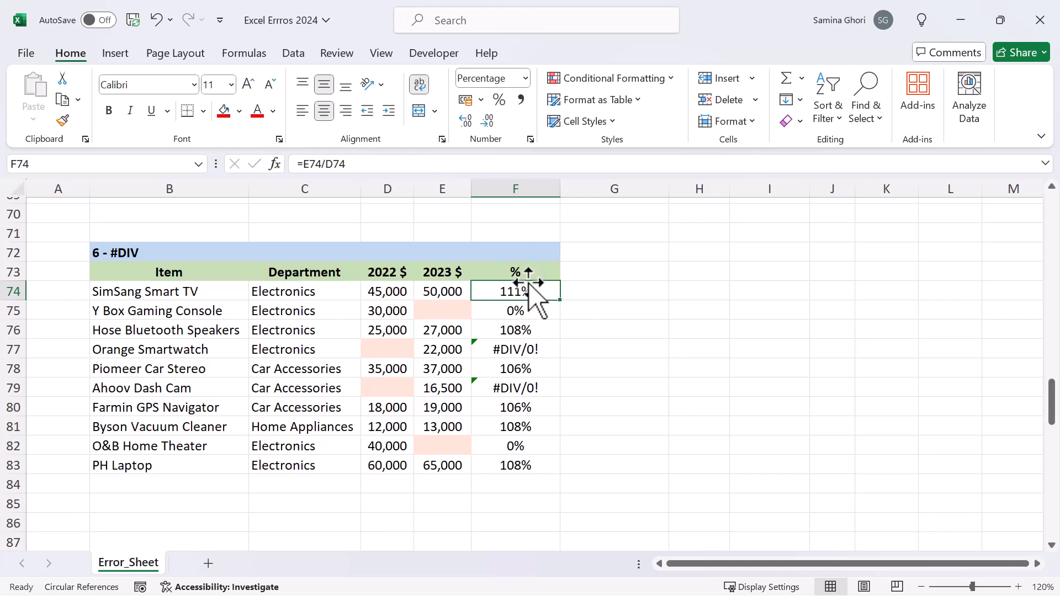
{"action": "left_click", "coordinate": [421, 164]}
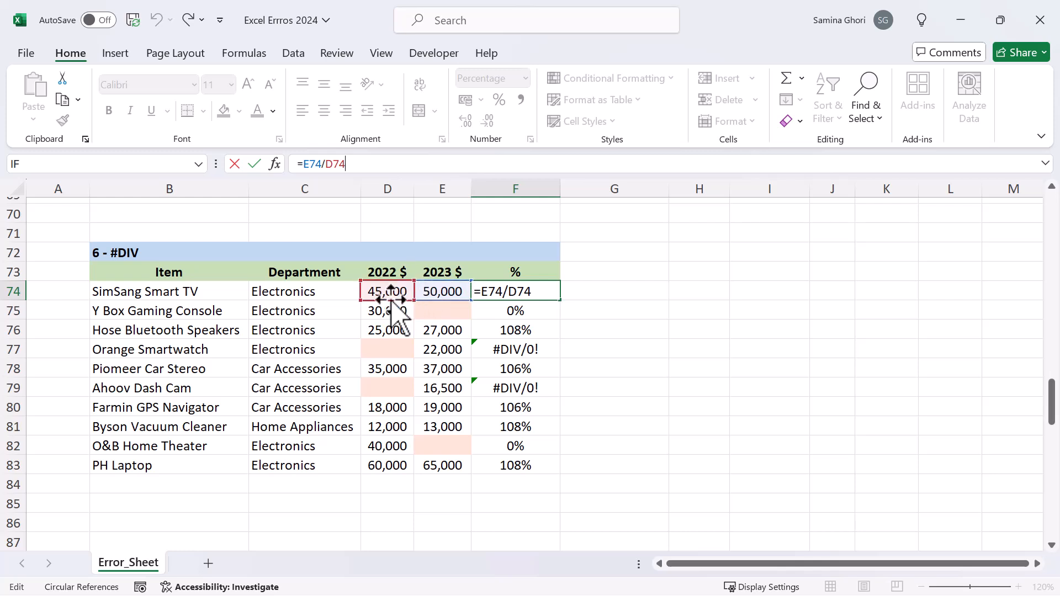
{"action": "key", "text": "Return"}
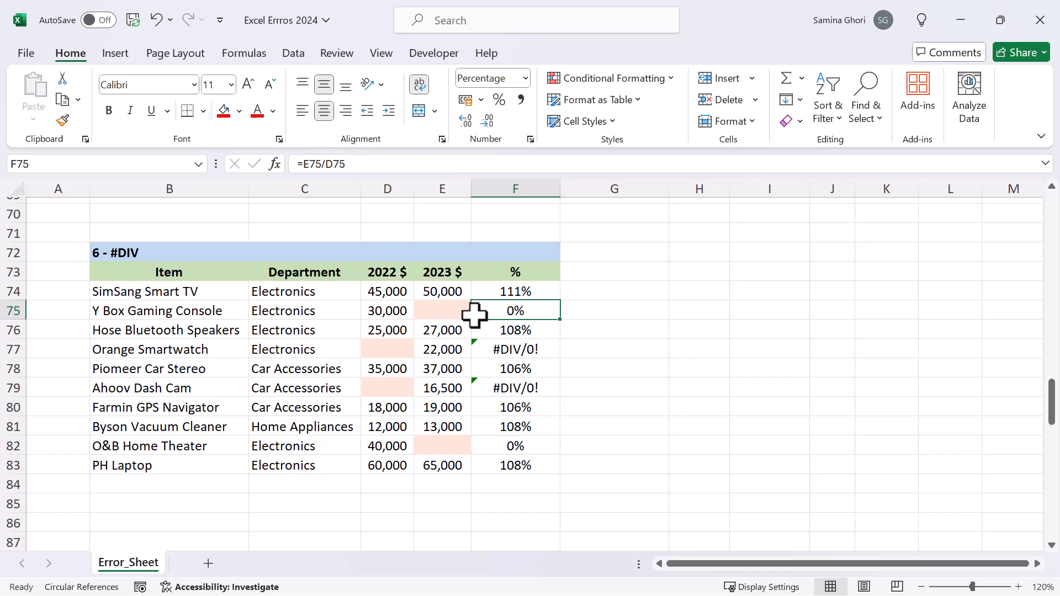
{"action": "left_click", "coordinate": [435, 165]}
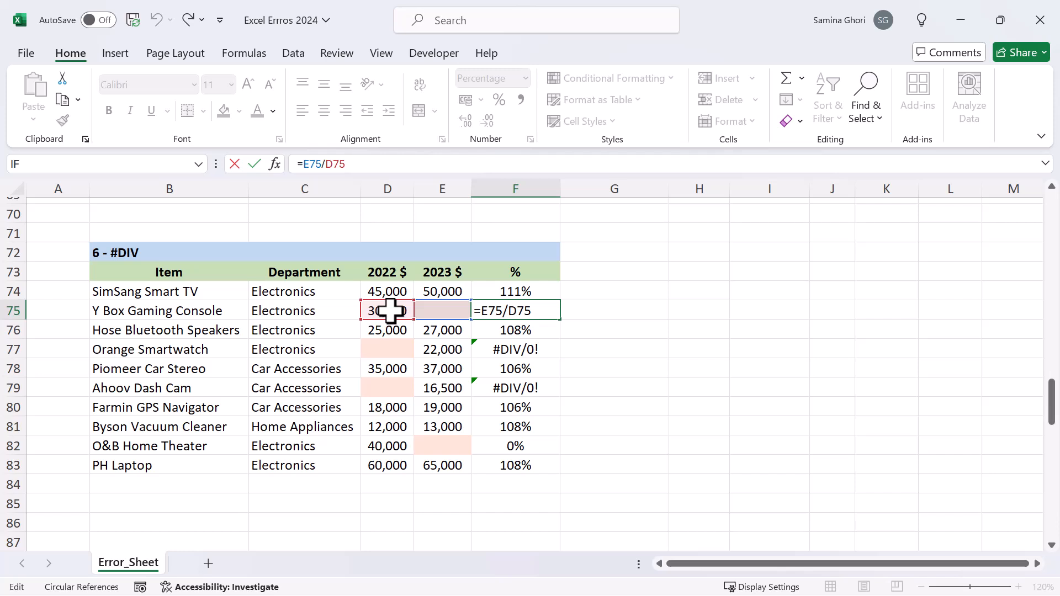
{"action": "left_click", "coordinate": [525, 348]}
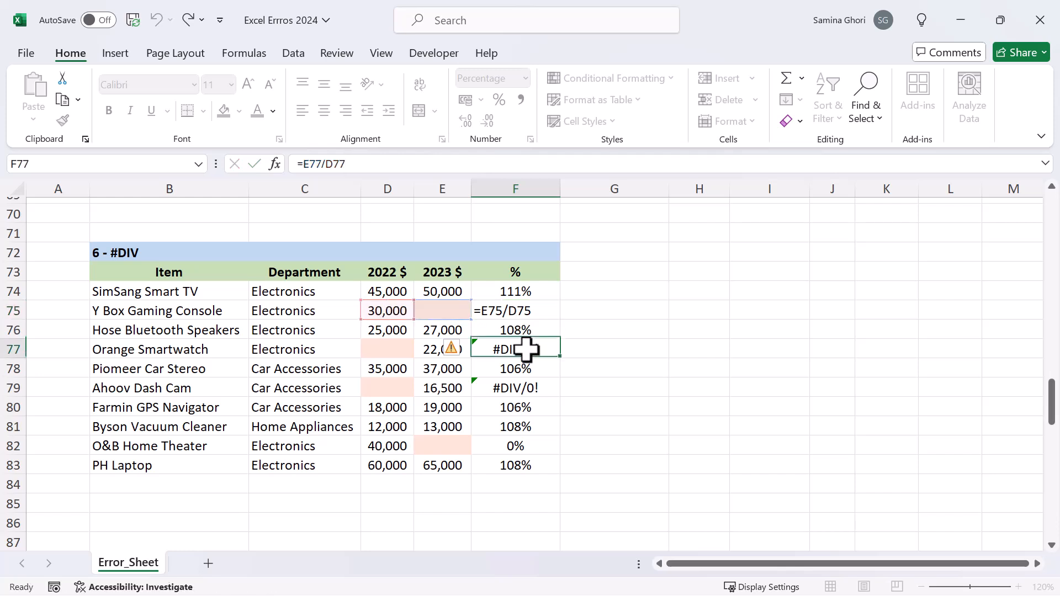
{"action": "left_click", "coordinate": [370, 160]}
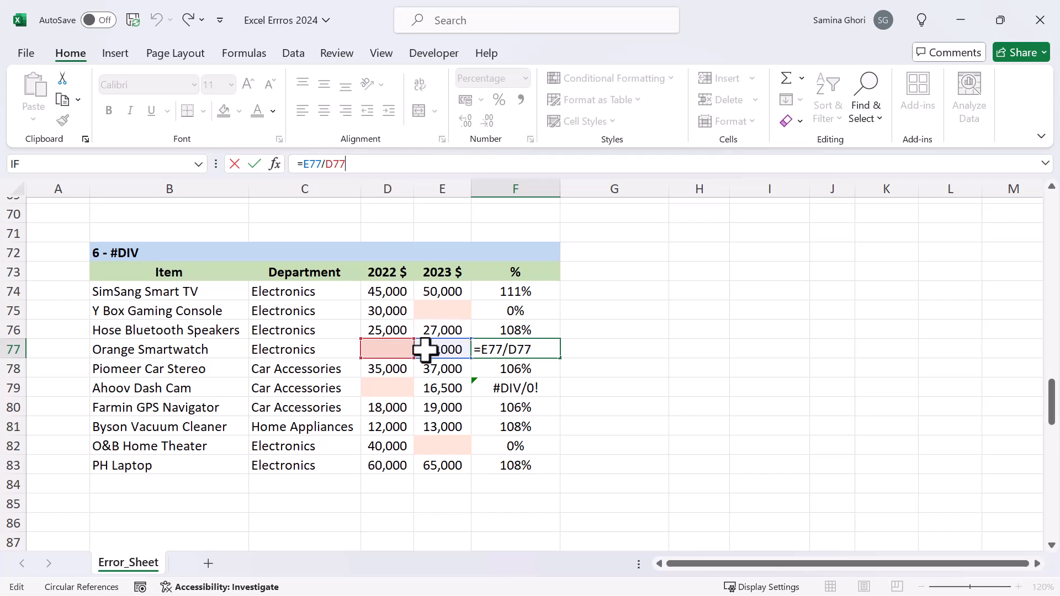
{"action": "key", "text": "ctrl+Return"}
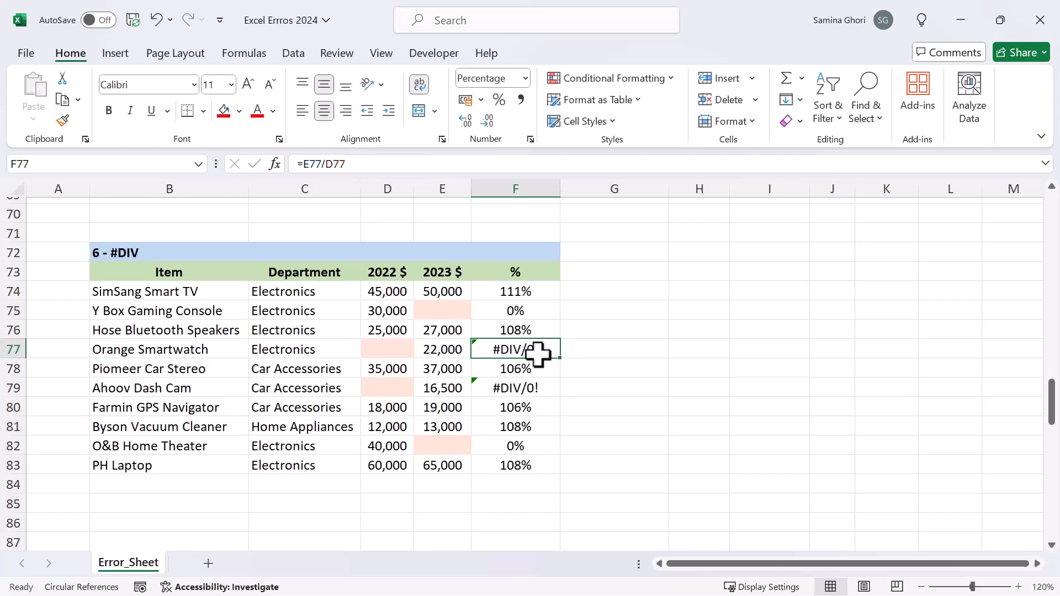
Review the error-checking options for F77 and inspect the 2022 cell D77 that its formula divides by.
{"action": "left_click", "coordinate": [594, 362]}
{"action": "left_click", "coordinate": [477, 351]}
{"action": "left_click", "coordinate": [461, 350]}
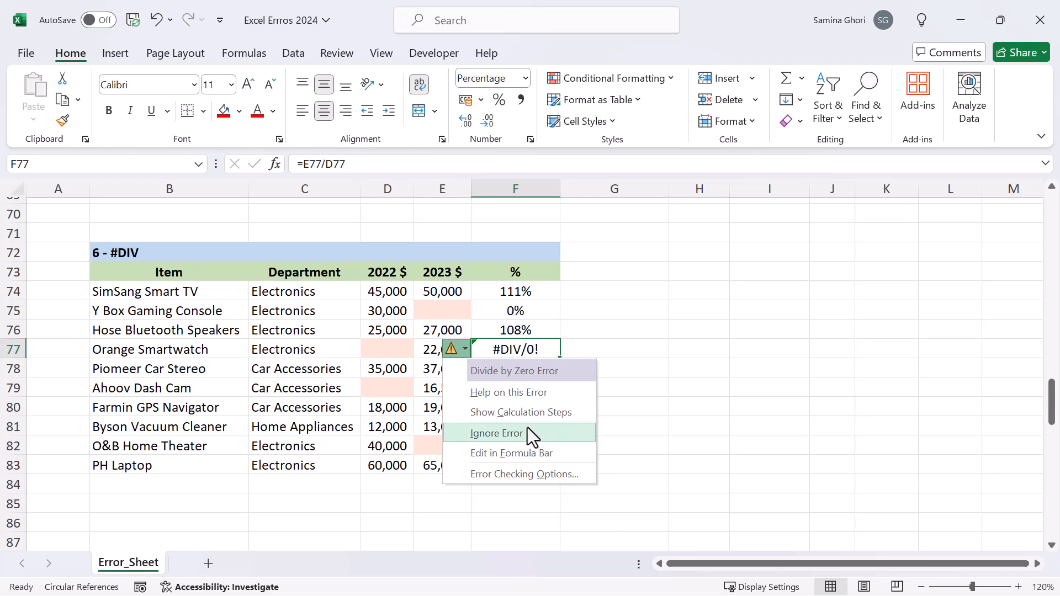
{"action": "left_click", "coordinate": [621, 361]}
{"action": "left_click", "coordinate": [524, 347]}
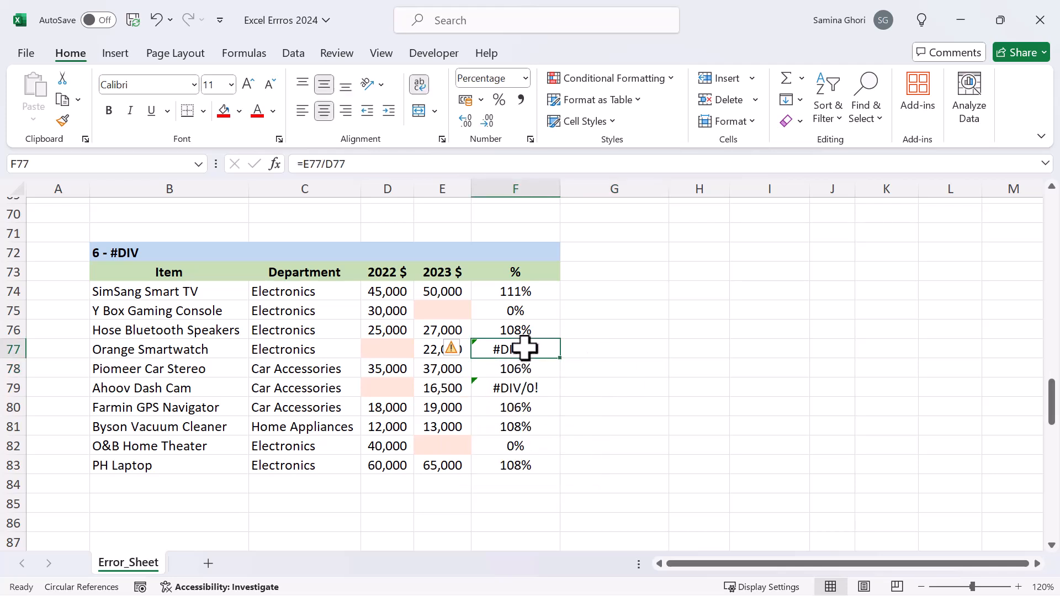
{"action": "left_click", "coordinate": [393, 353]}
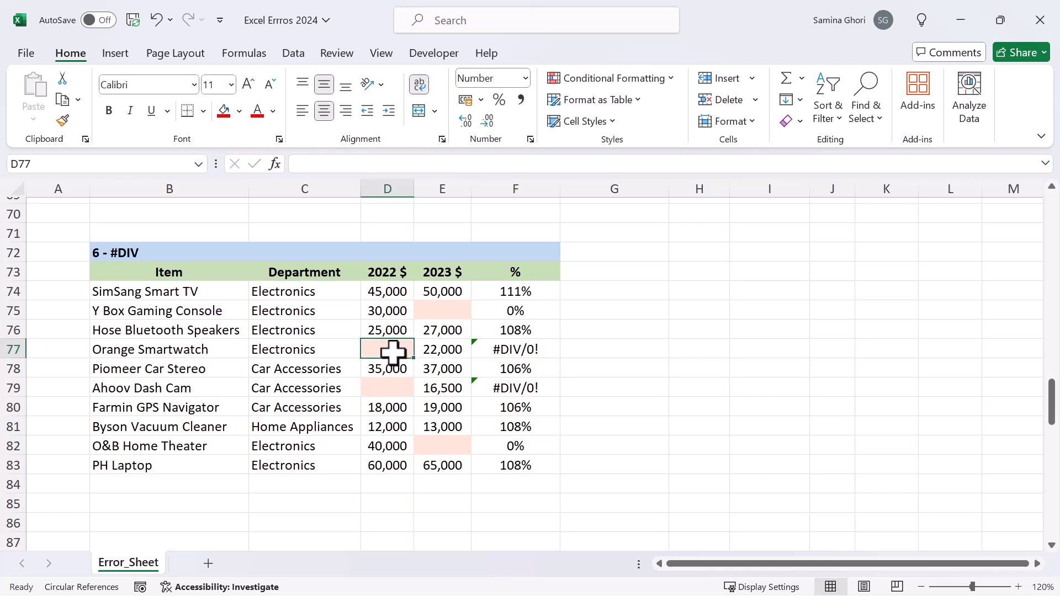
{"action": "left_click", "coordinate": [520, 349]}
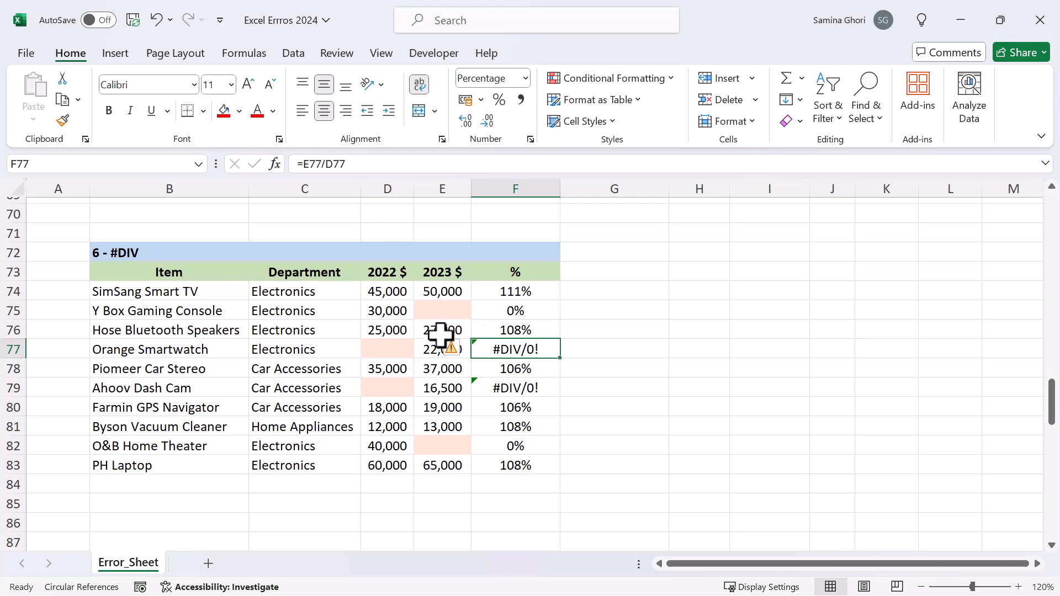
Change the percentage formula in F77 to =IFERROR(E77/D77,"No Data").
{"action": "left_click", "coordinate": [304, 166]}
{"action": "type", "text": "iferor"}
{"action": "key", "text": "Tab"}
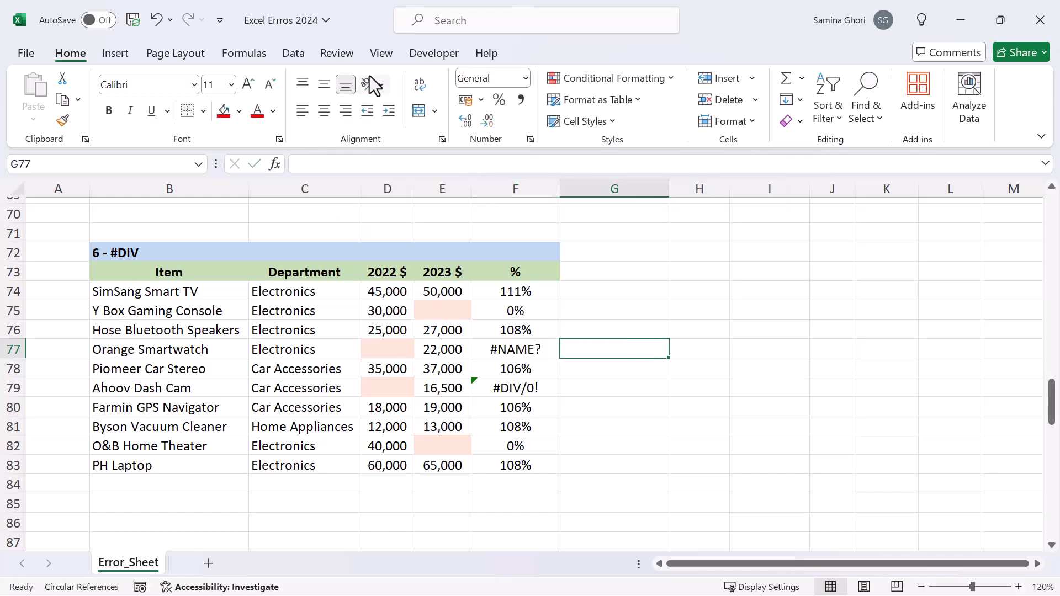
{"action": "key", "text": "Left"}
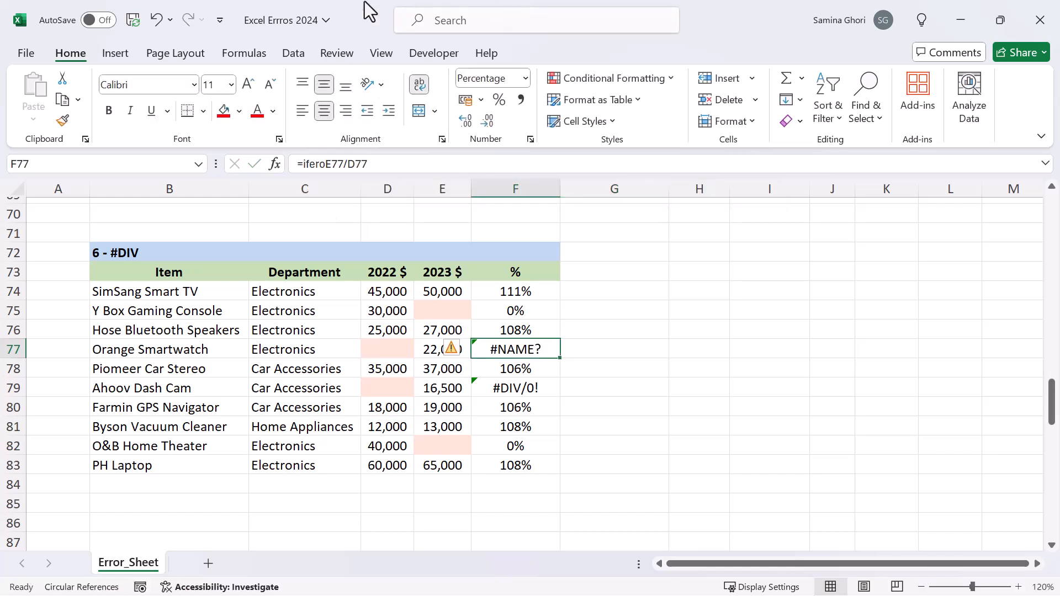
{"action": "left_click", "coordinate": [330, 156]}
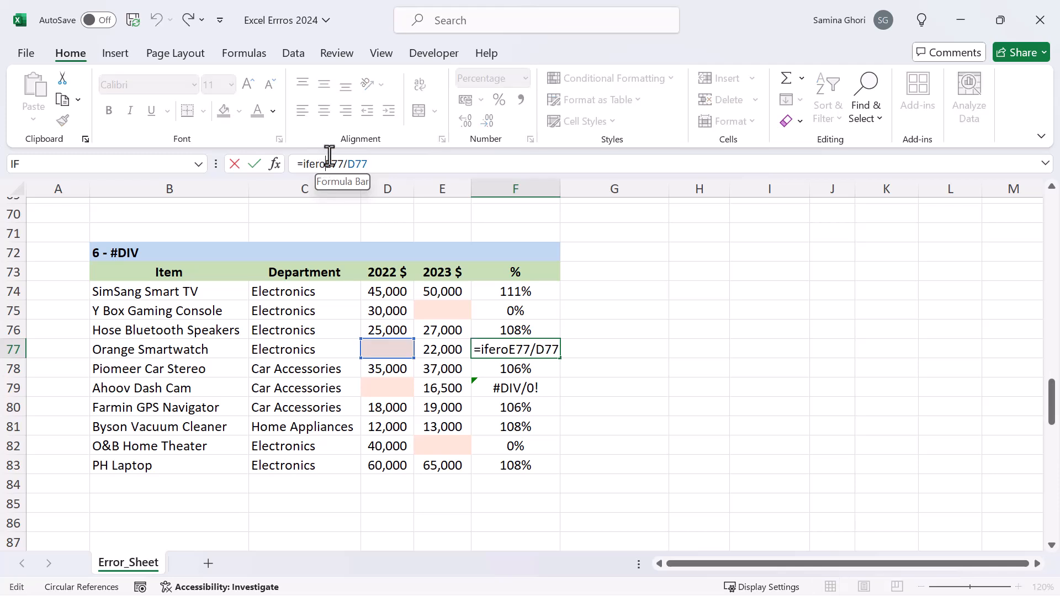
{"action": "type", "text": "r"}
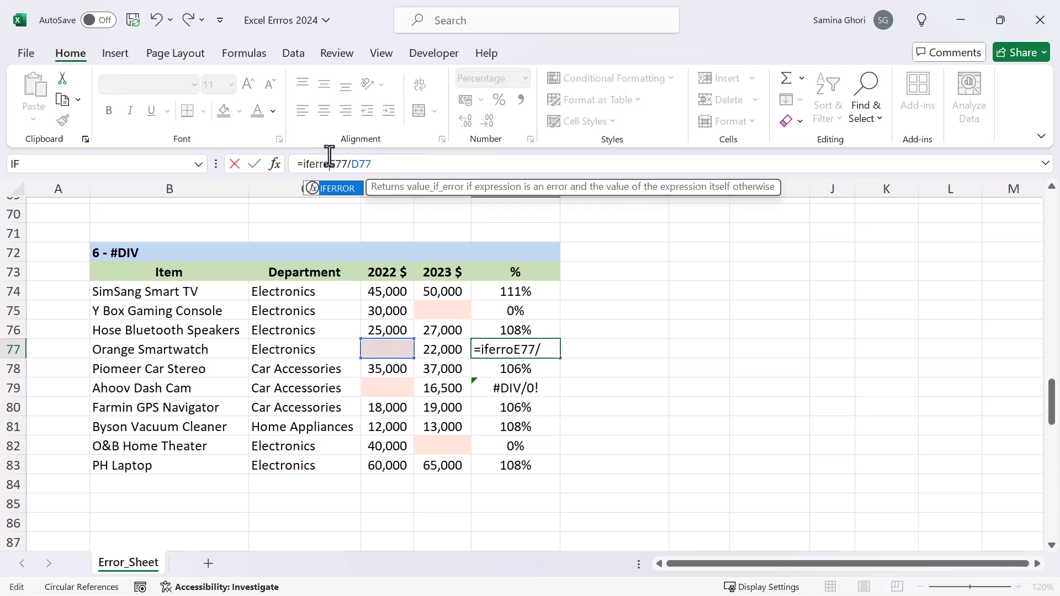
{"action": "key", "text": "Tab"}
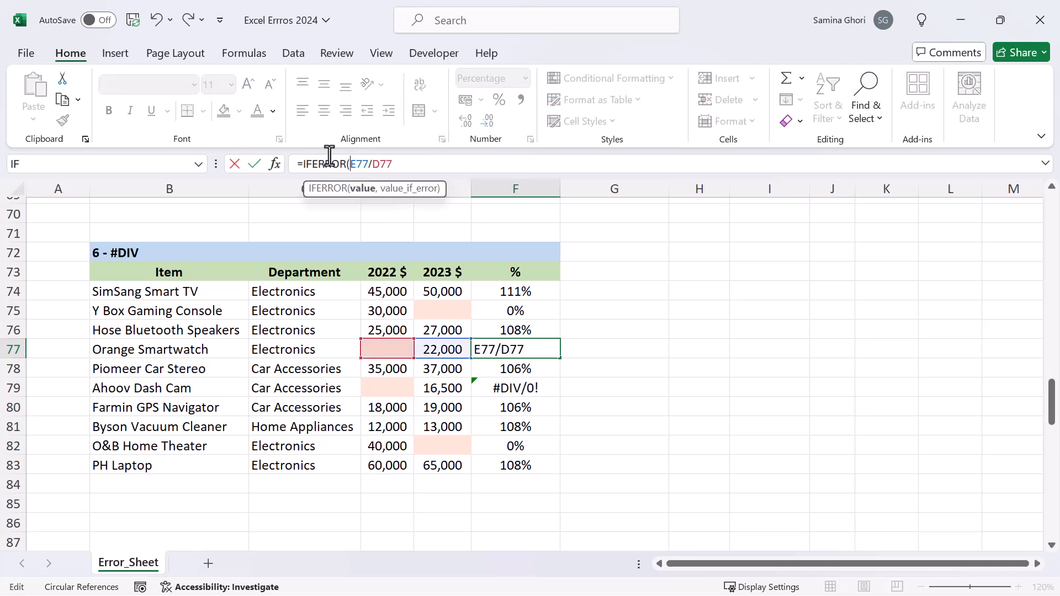
{"action": "left_click", "coordinate": [422, 167]}
{"action": "type", "text": ","}
{"action": "type", "text": "\"N"}
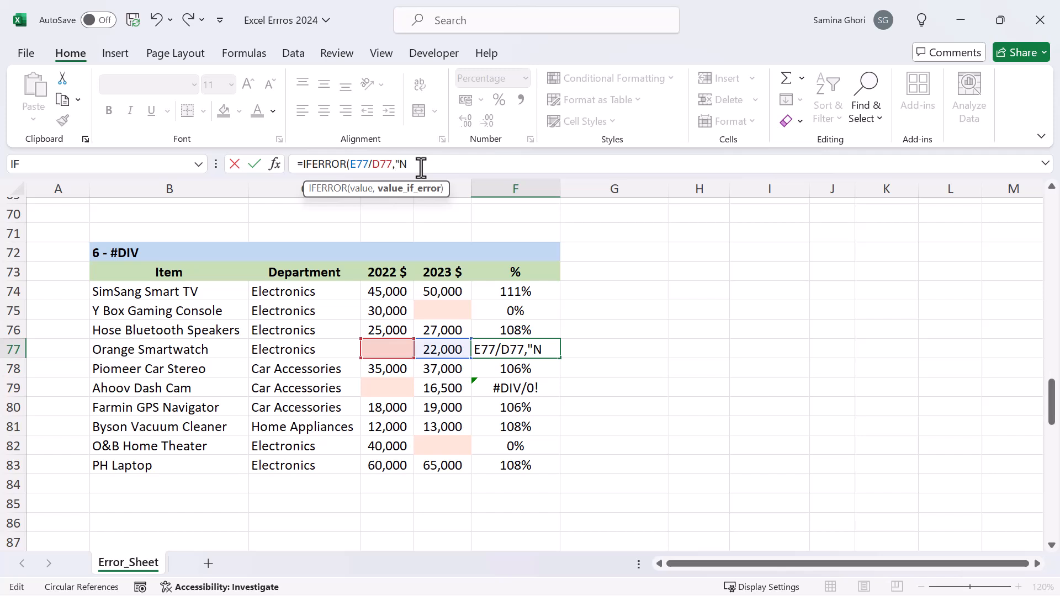
{"action": "type", "text": "o Data\")"}
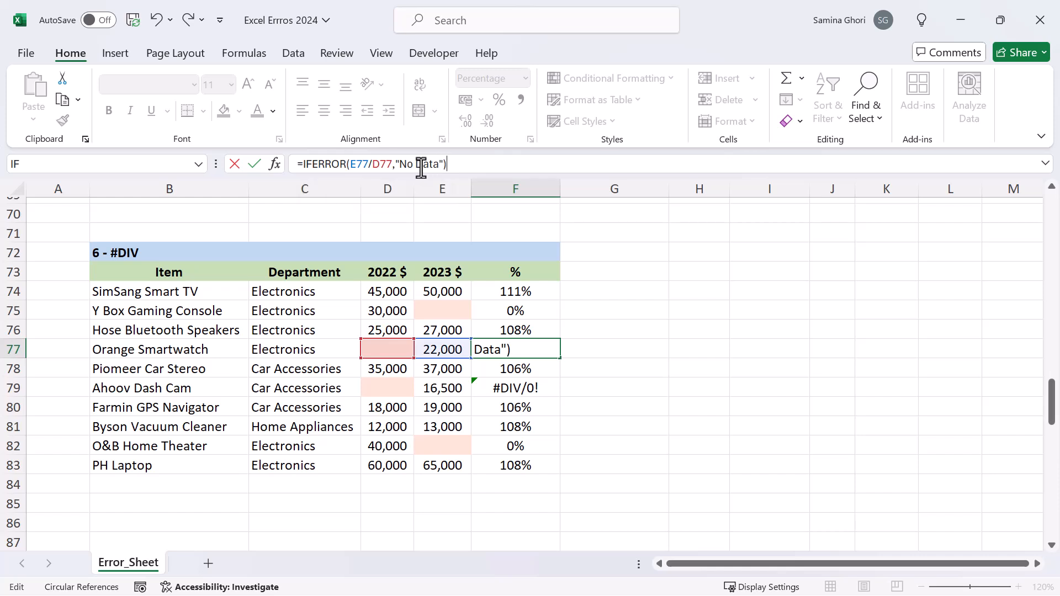
{"action": "key", "text": "Return"}
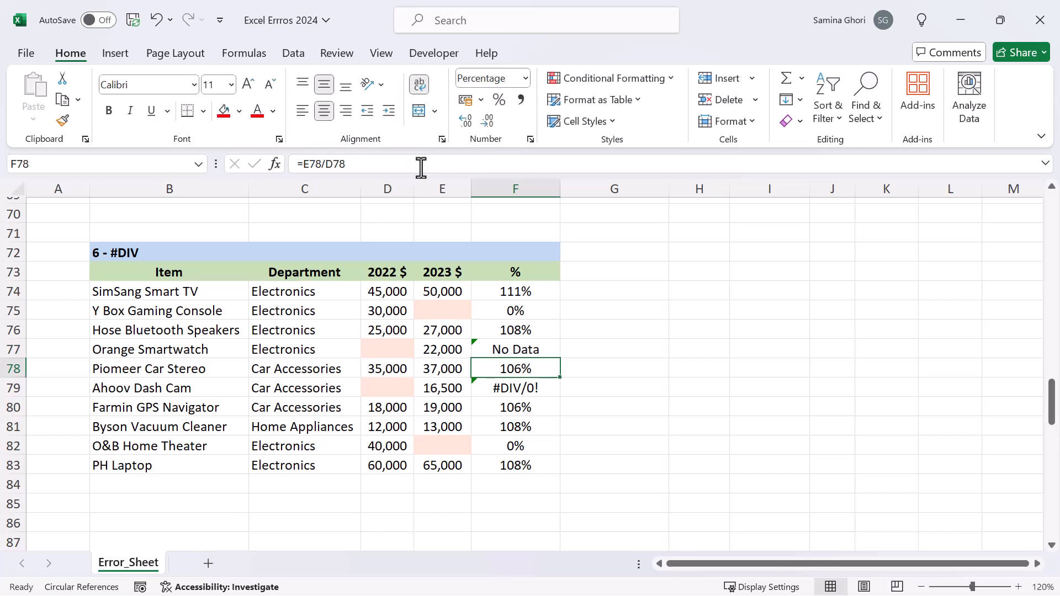
Copy the IFERROR formula from F77 up to F74 and down to F83.
{"action": "left_click", "coordinate": [483, 346]}
{"action": "mouse_move", "coordinate": [456, 353]}
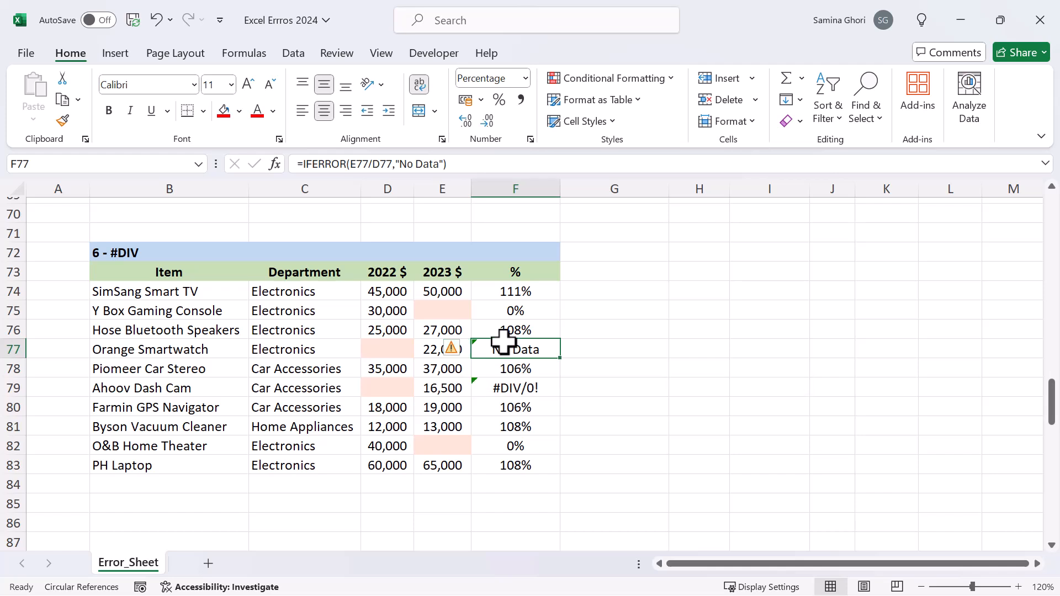
{"action": "left_click_drag", "start_coordinate": [559, 357], "coordinate": [544, 291]}
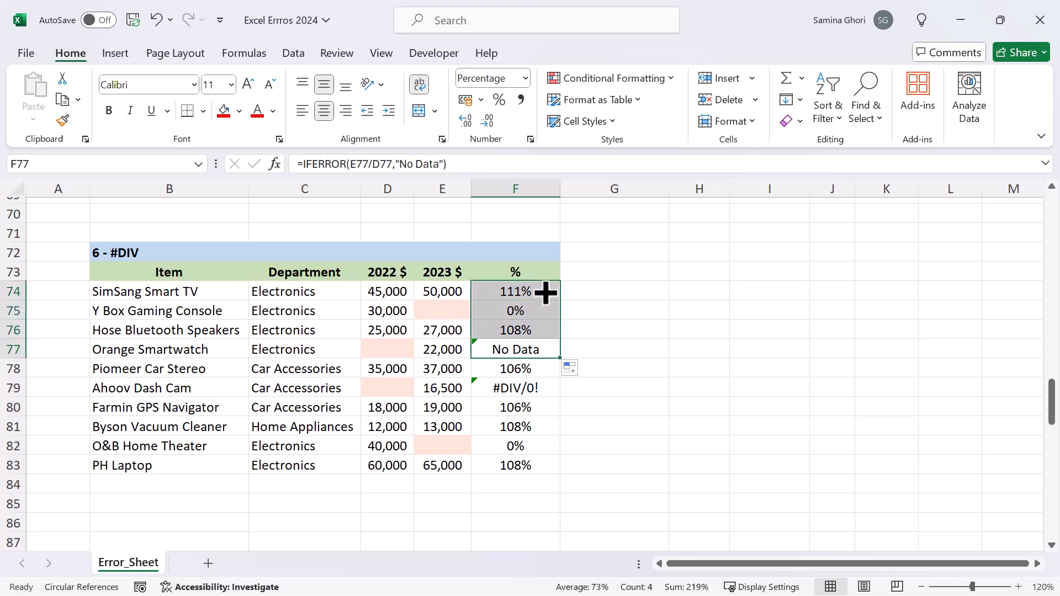
{"action": "left_click", "coordinate": [544, 350]}
{"action": "left_click_drag", "start_coordinate": [560, 364], "coordinate": [564, 470]}
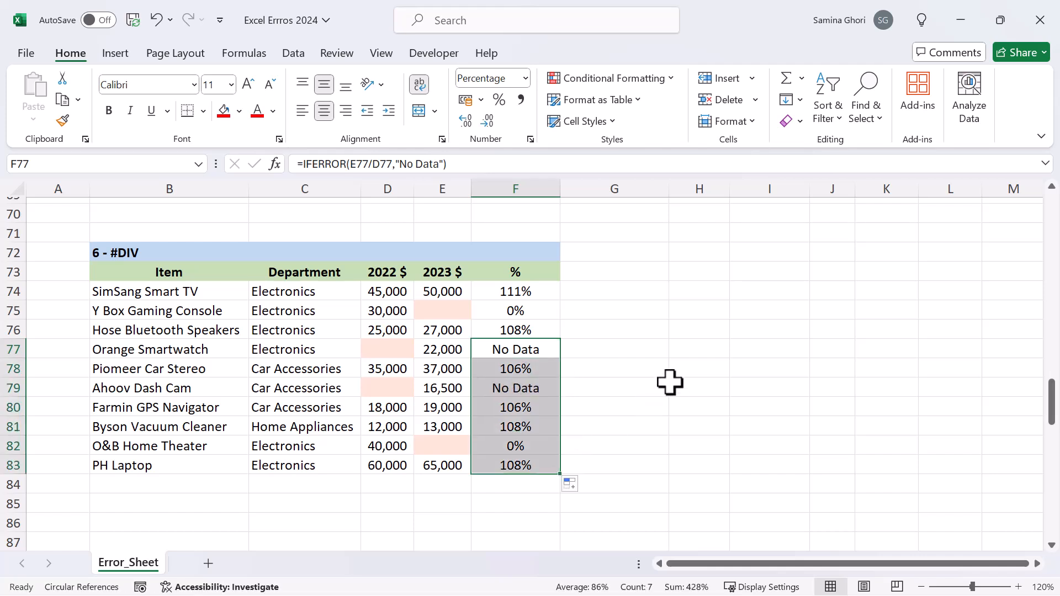
{"action": "left_click", "coordinate": [653, 350]}
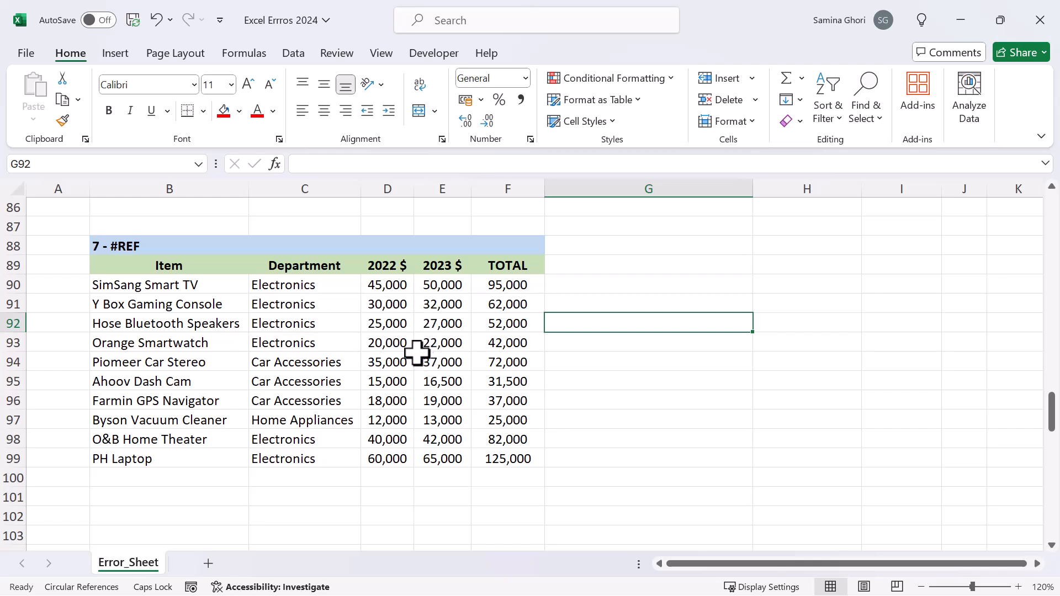
Examine the cell references used by the TOTAL formula in F90 of the #REF table.
{"action": "left_click", "coordinate": [507, 286]}
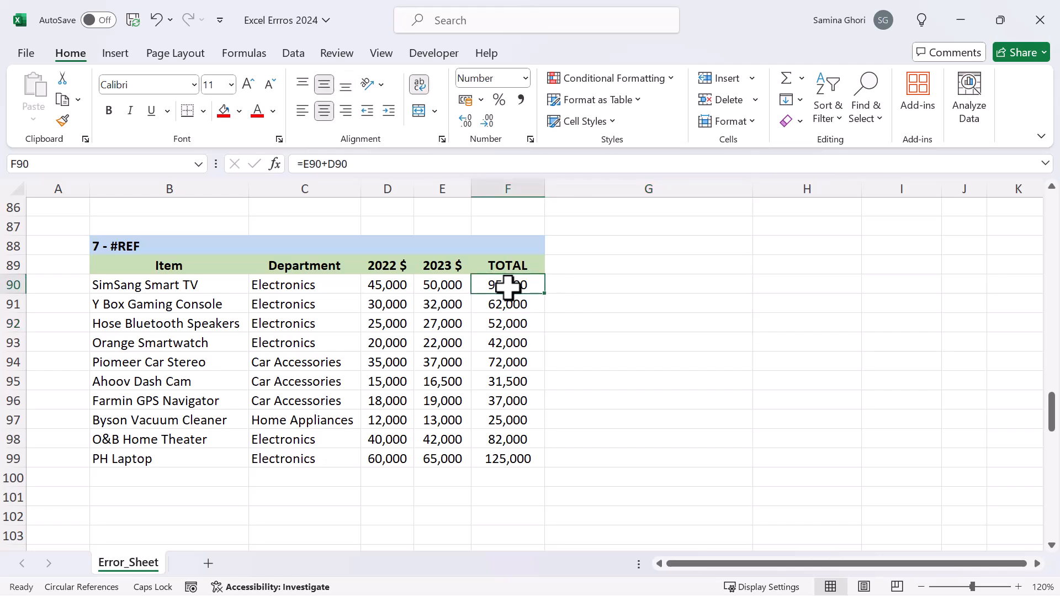
{"action": "left_click", "coordinate": [468, 163]}
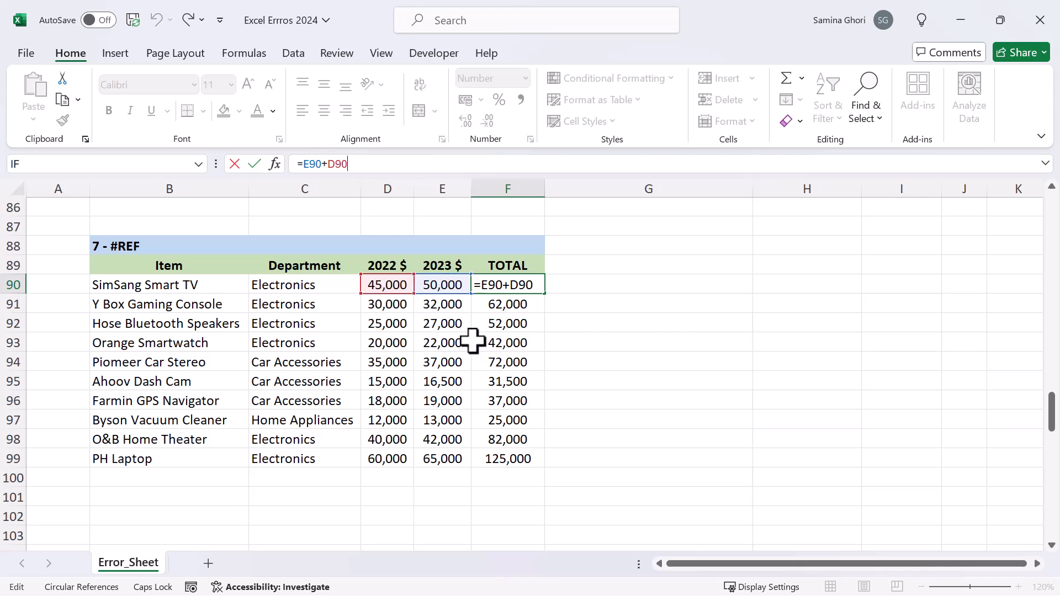
{"action": "key", "text": "Return"}
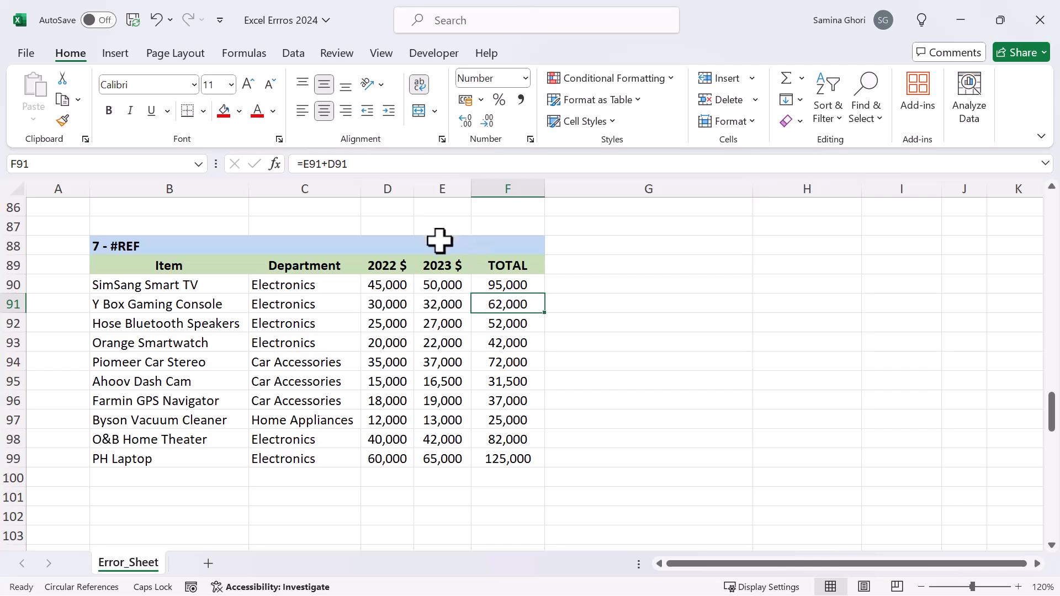
Delete the 2023 $ cells E89:E99 from the #REF table, shifting the remaining cells left.
{"action": "left_click_drag", "start_coordinate": [439, 262], "coordinate": [446, 464]}
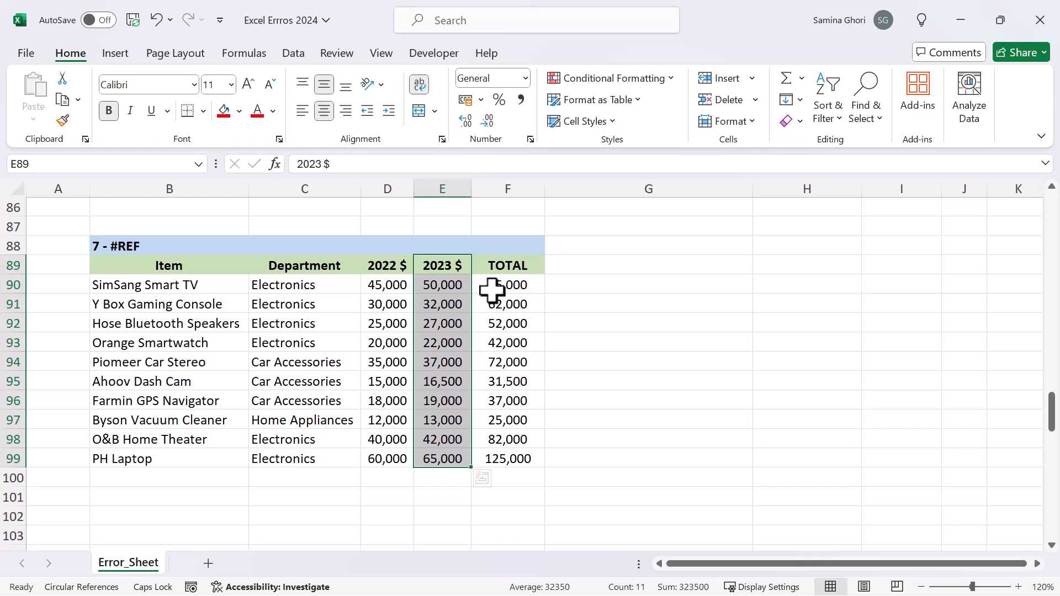
{"action": "key", "text": "ctrl+minus"}
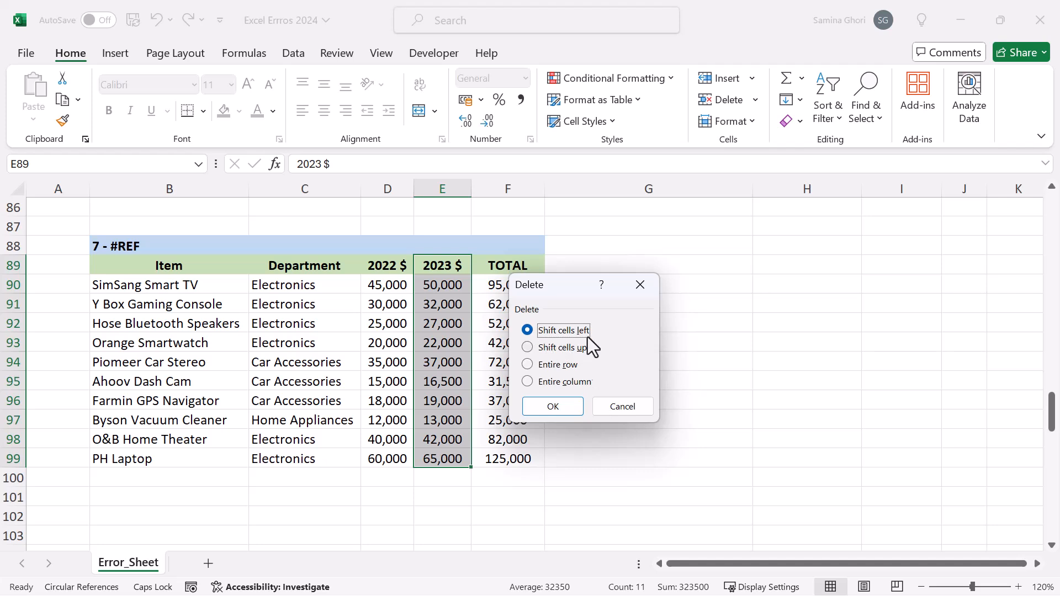
{"action": "left_click_drag", "start_coordinate": [581, 285], "coordinate": [647, 262]}
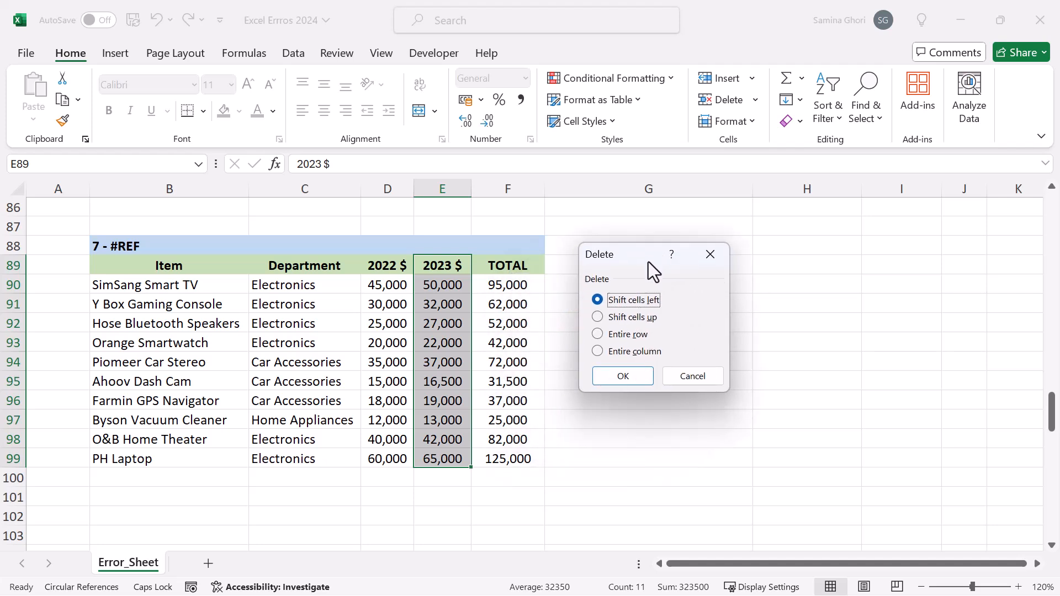
{"action": "left_click", "coordinate": [622, 376]}
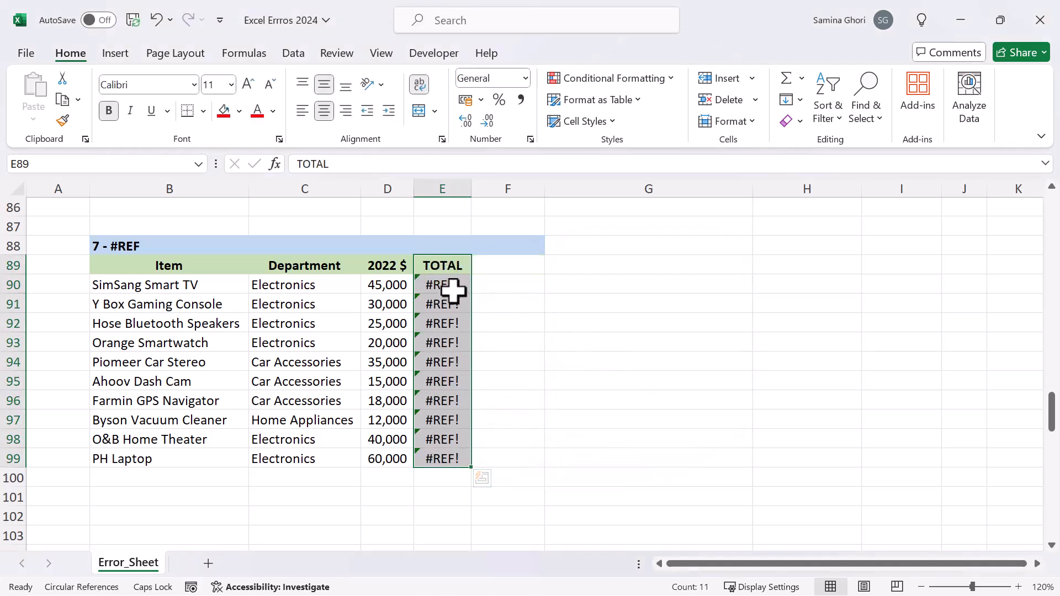
Review the error-checking options for the TOTAL cell E90 and inspect the broken reference in its formula.
{"action": "left_click", "coordinate": [451, 285]}
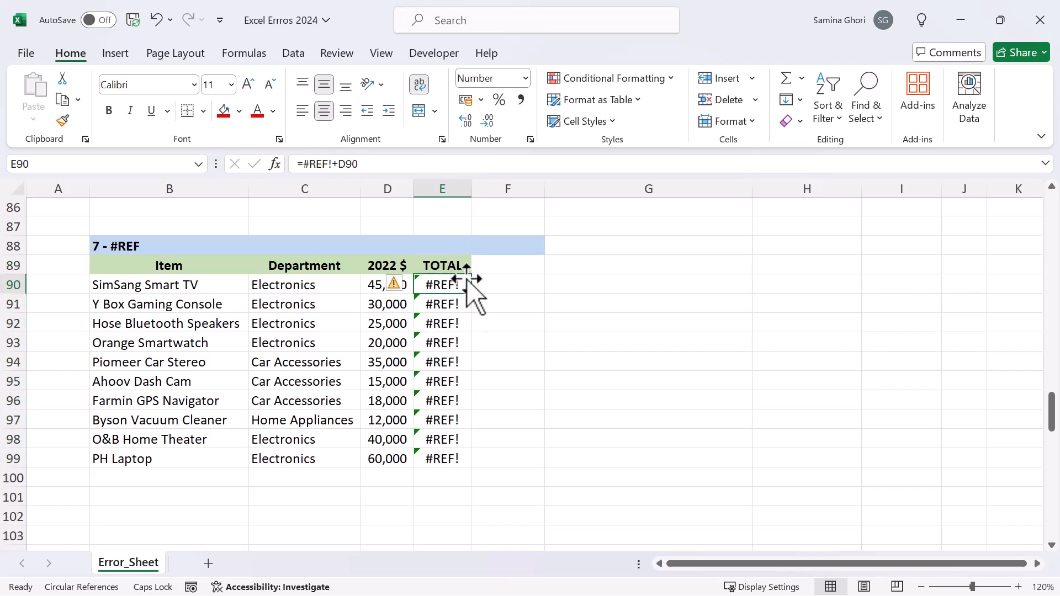
{"action": "left_click", "coordinate": [403, 287]}
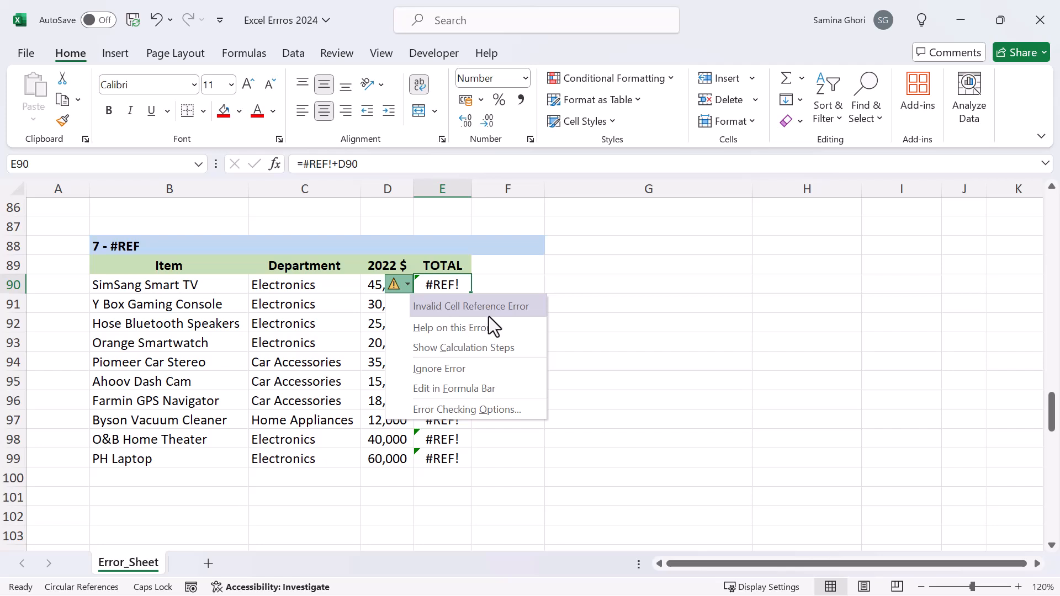
{"action": "left_click", "coordinate": [588, 315]}
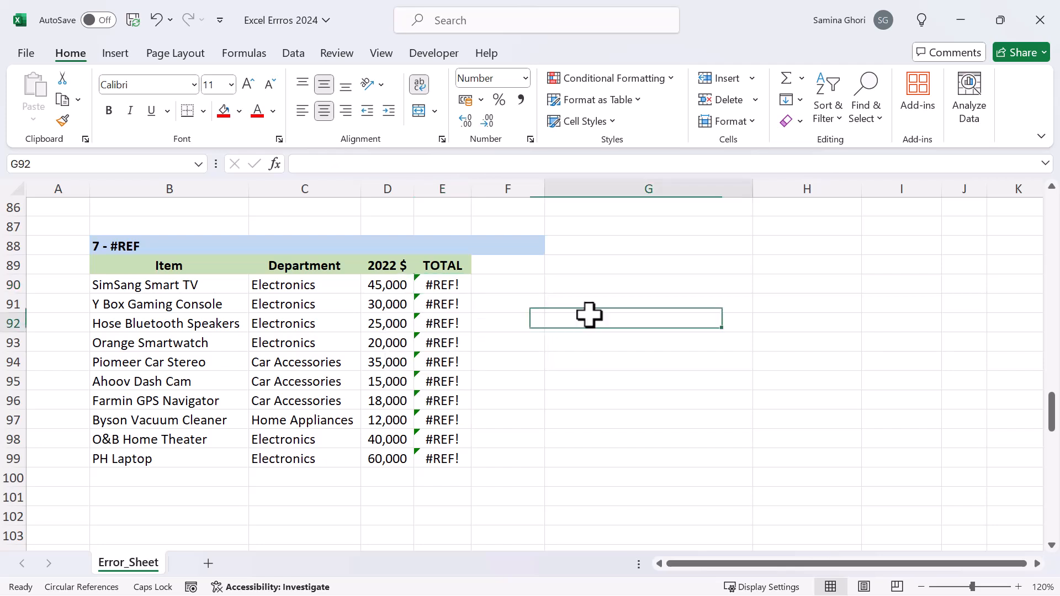
{"action": "left_click", "coordinate": [425, 283]}
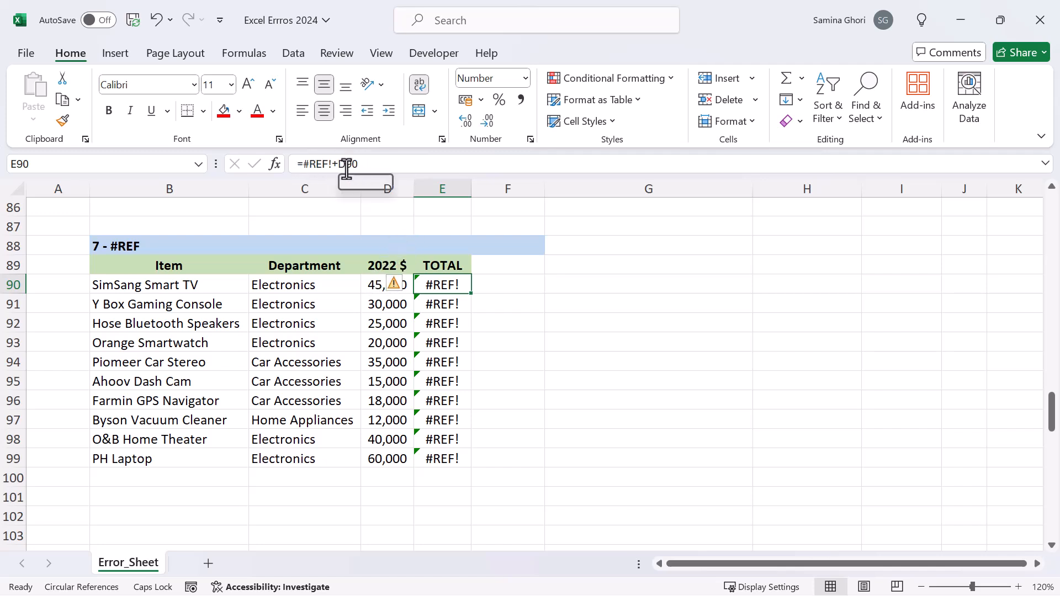
{"action": "left_click", "coordinate": [501, 284]}
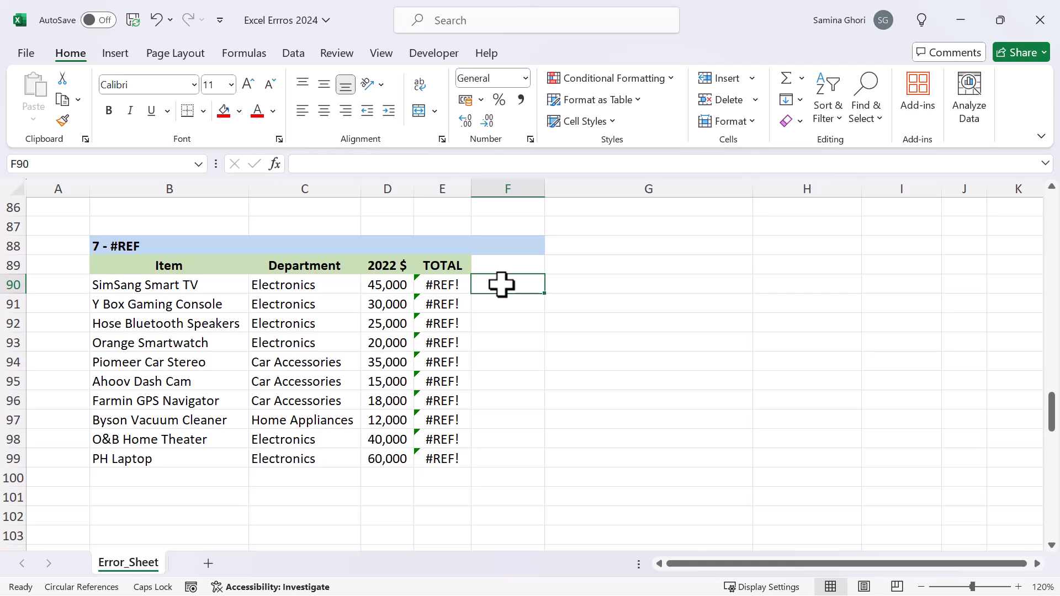
Look up the departments in the #NA table by entering =VLOOKUP(B120,G120:H129,2,0) in C120 and filling it down to C129.
{"action": "scroll", "coordinate": [501, 284], "scroll_direction": "down", "scroll_amount": 10}
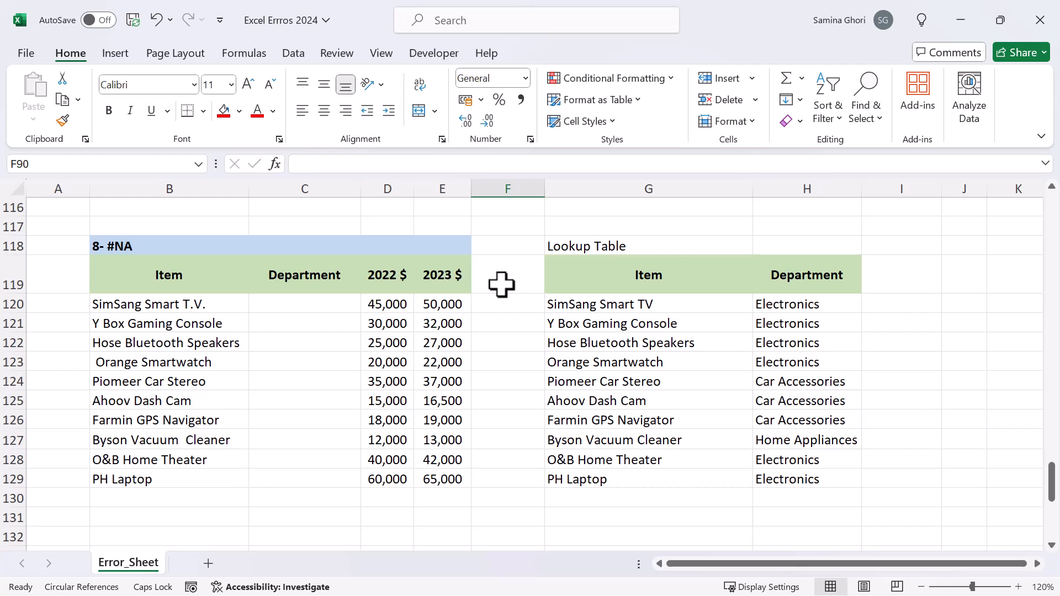
{"action": "left_click", "coordinate": [323, 307]}
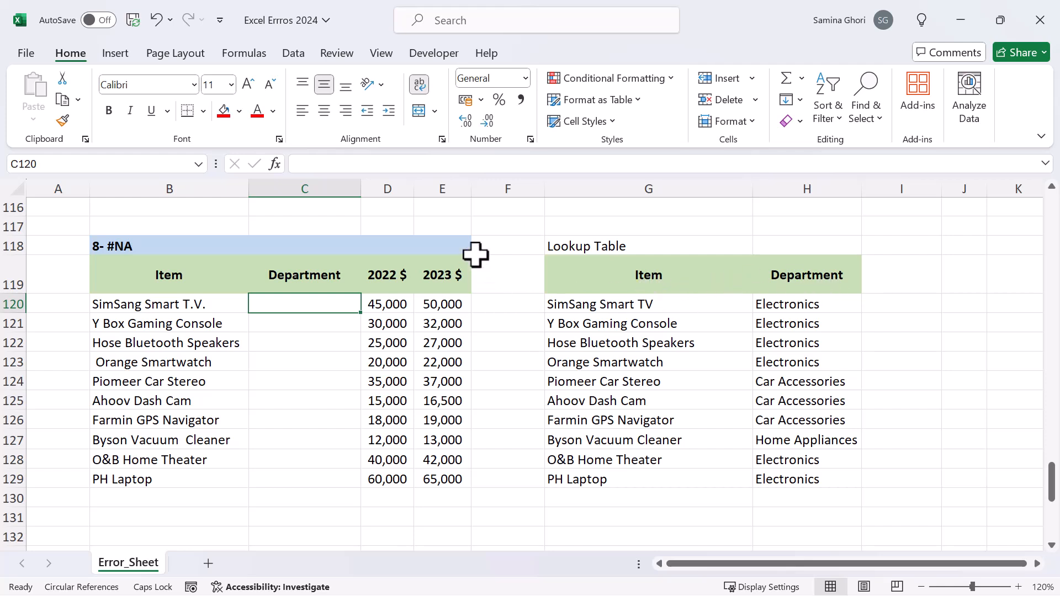
{"action": "type", "text": "=VLOOKUP("}
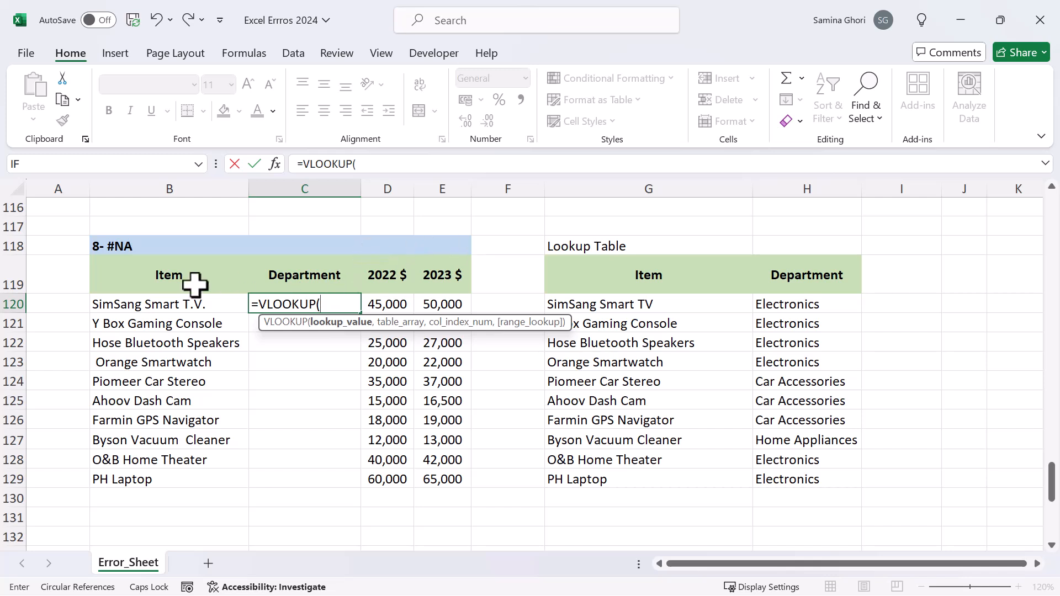
{"action": "left_click", "coordinate": [187, 301]}
{"action": "type", "text": ","}
{"action": "left_click_drag", "start_coordinate": [615, 302], "coordinate": [793, 473]}
{"action": "type", "text": ","}
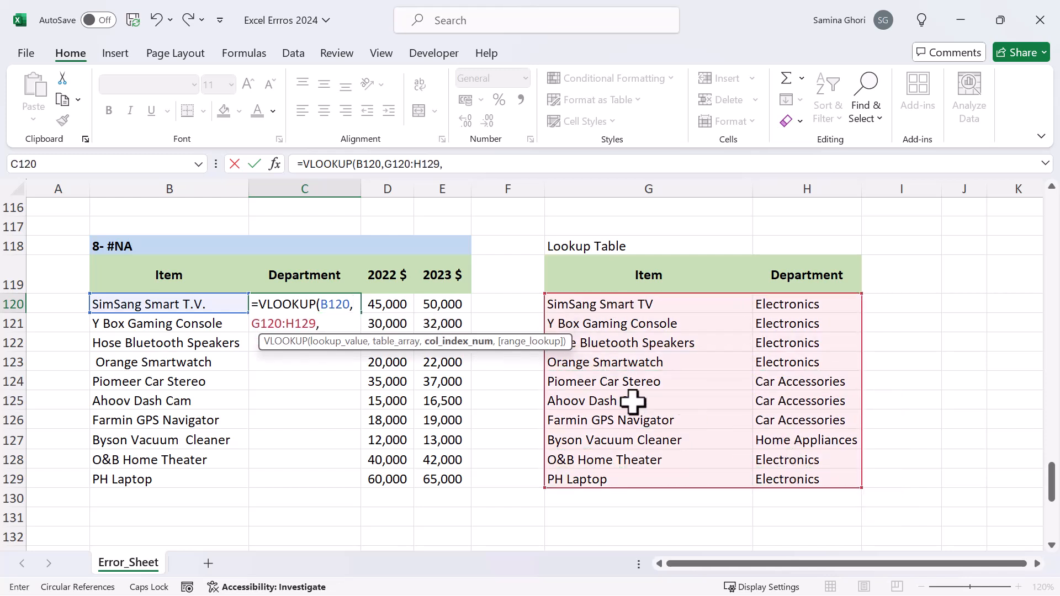
{"action": "type", "text": "2,0"}
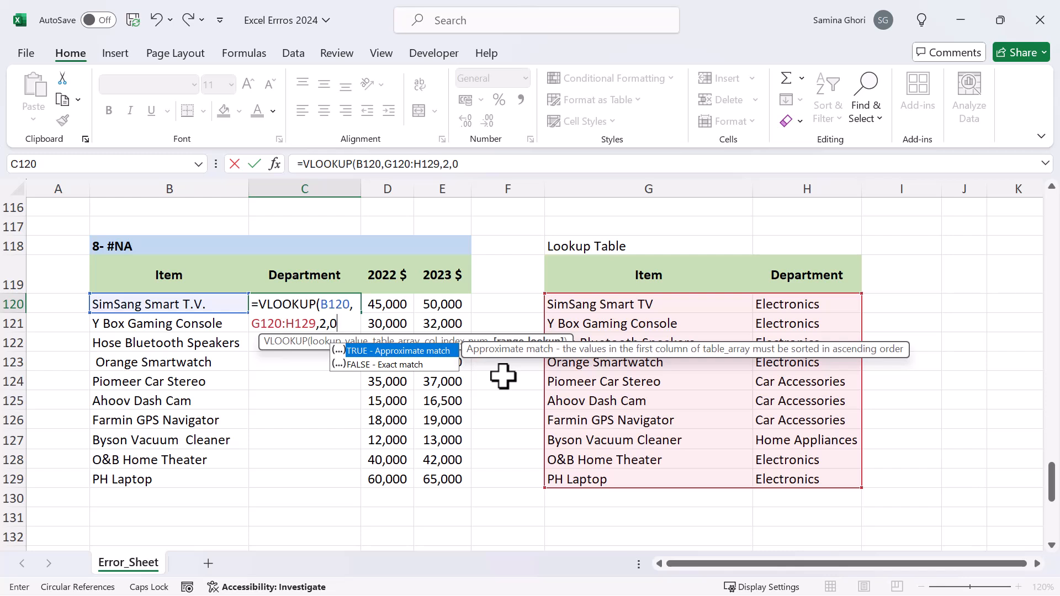
{"action": "type", "text": ")"}
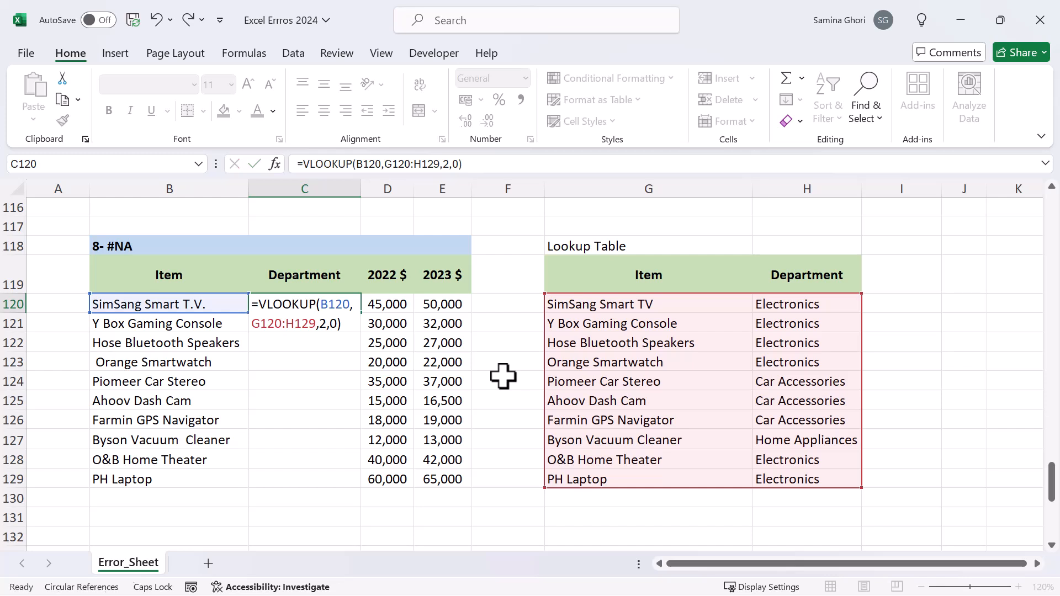
{"action": "key", "text": "Return"}
{"action": "left_click", "coordinate": [342, 305]}
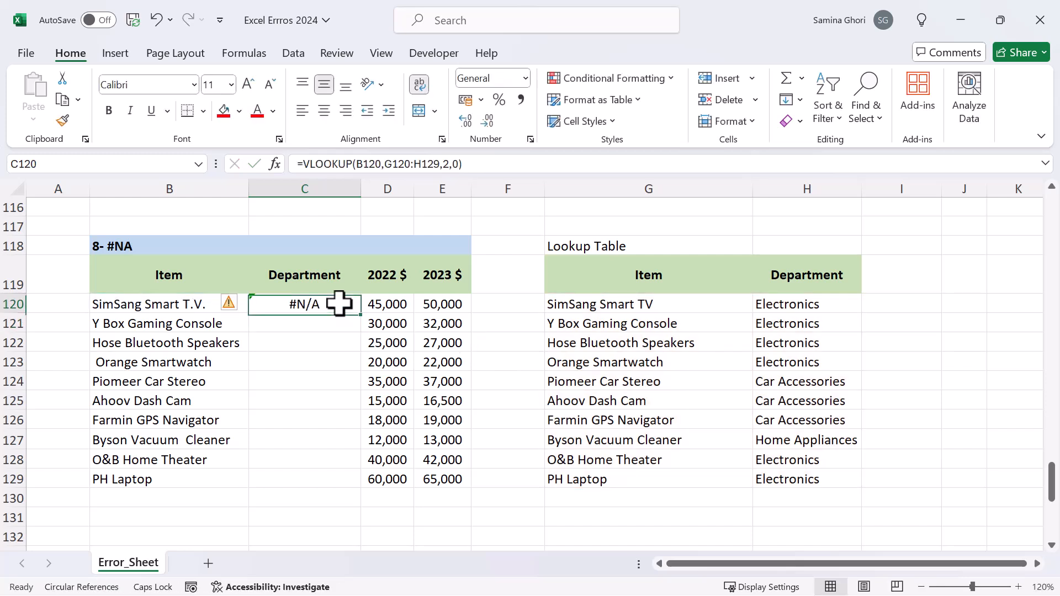
{"action": "left_click_drag", "start_coordinate": [359, 314], "coordinate": [365, 490]}
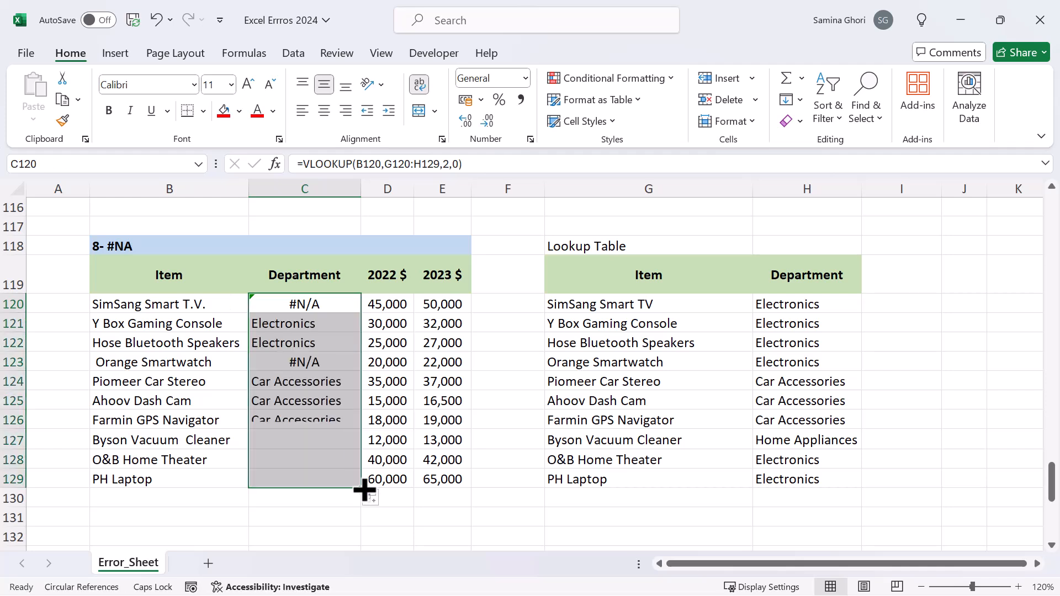
Inspect the lookup formulas in C121 and C122 and review the error-checking options for C120.
{"action": "left_click", "coordinate": [278, 326]}
{"action": "left_click", "coordinate": [280, 343]}
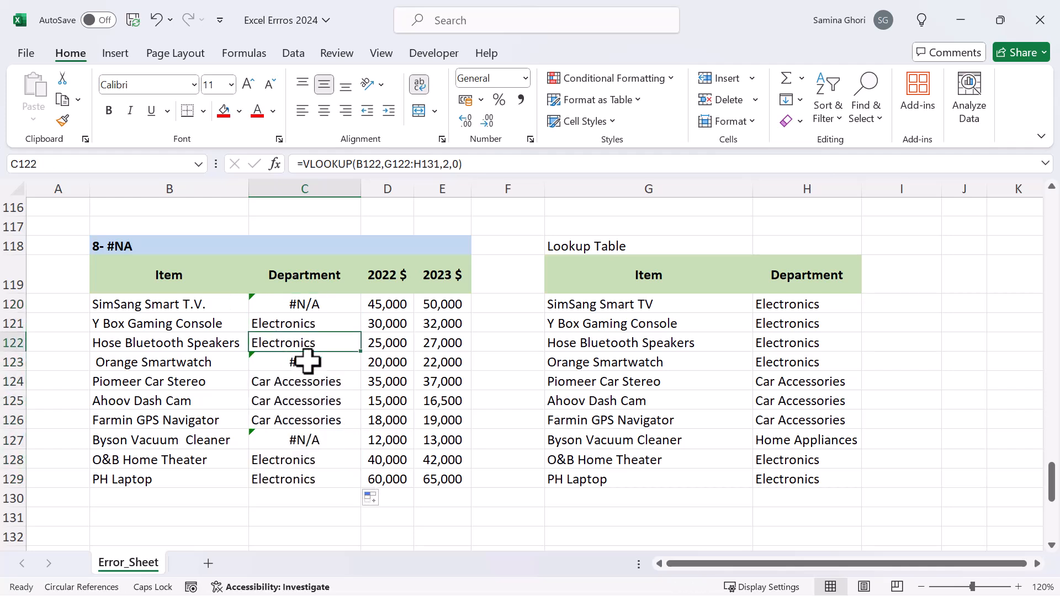
{"action": "left_click", "coordinate": [278, 303]}
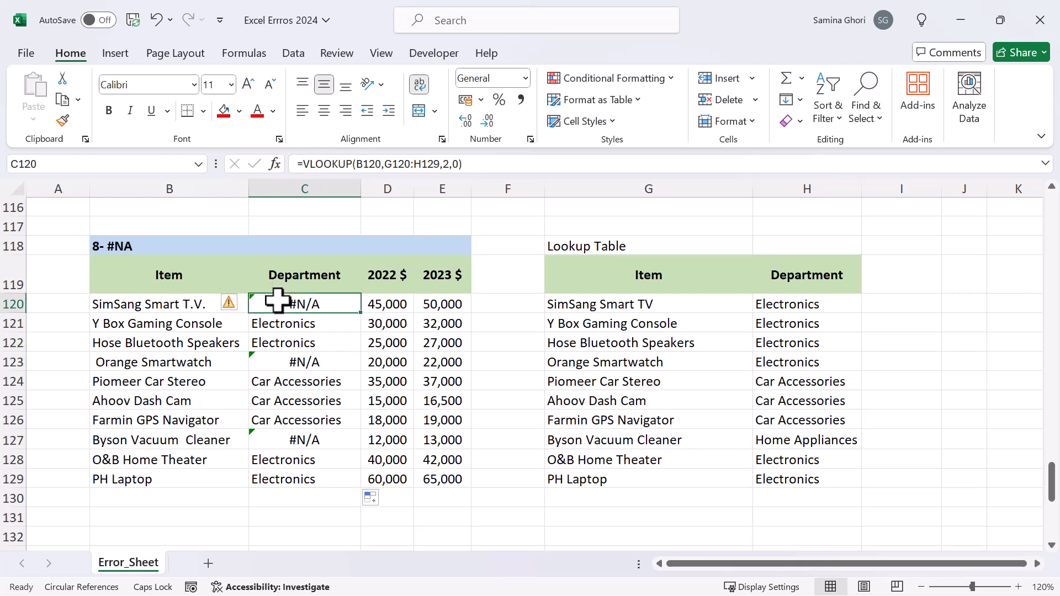
{"action": "left_click", "coordinate": [240, 304]}
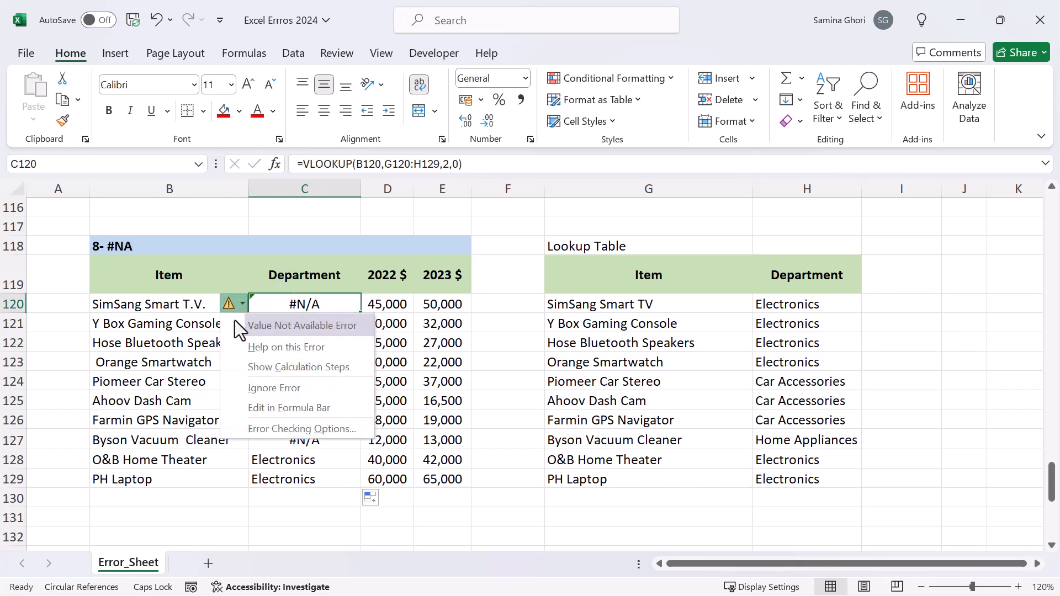
Try matching the lookup table's item in G120 to B120 by changing it to SimSang Smart T.V., and undo the change.
{"action": "left_click", "coordinate": [397, 323]}
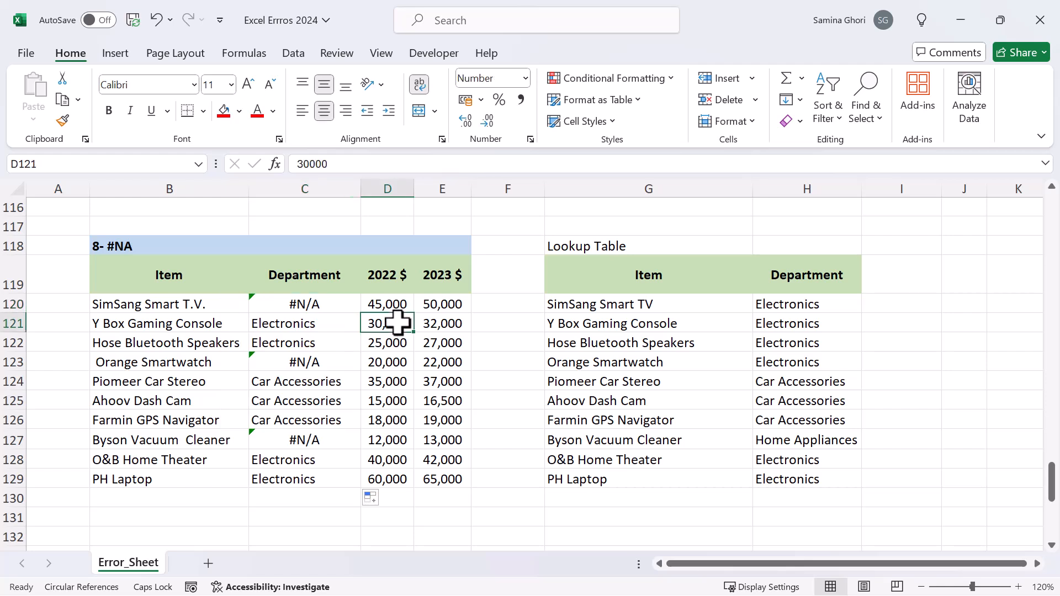
{"action": "left_click", "coordinate": [191, 305]}
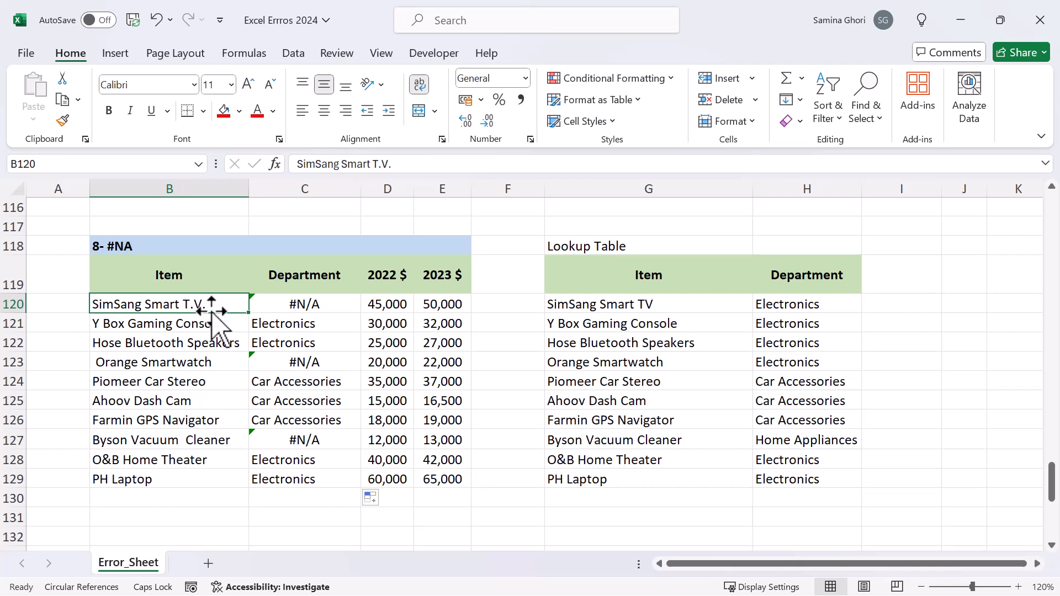
{"action": "left_click", "coordinate": [669, 304]}
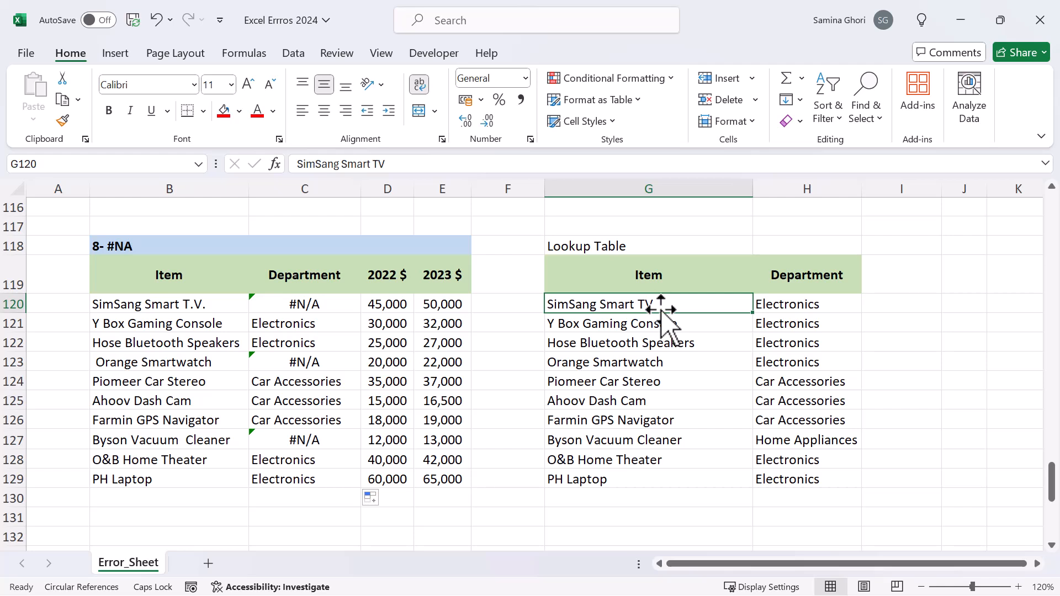
{"action": "left_click", "coordinate": [377, 164]}
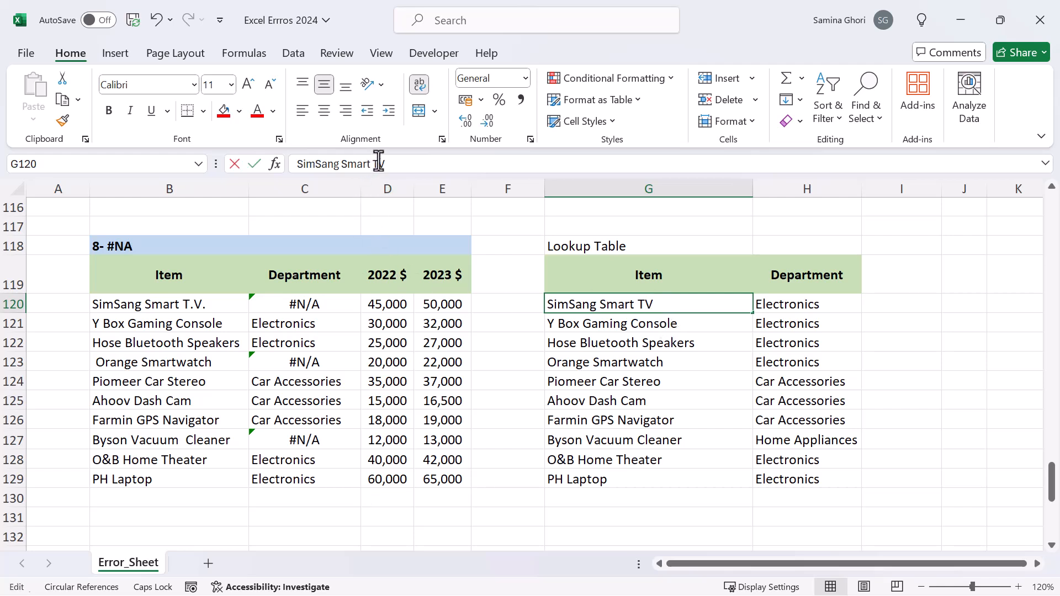
{"action": "type", "text": ".V."}
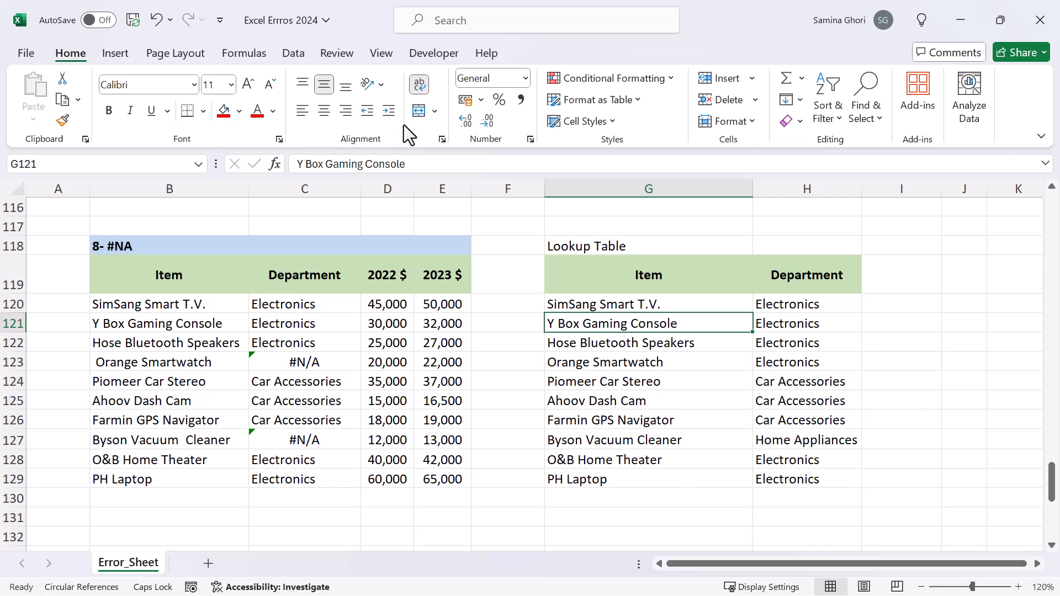
{"action": "key", "text": "ctrl+z"}
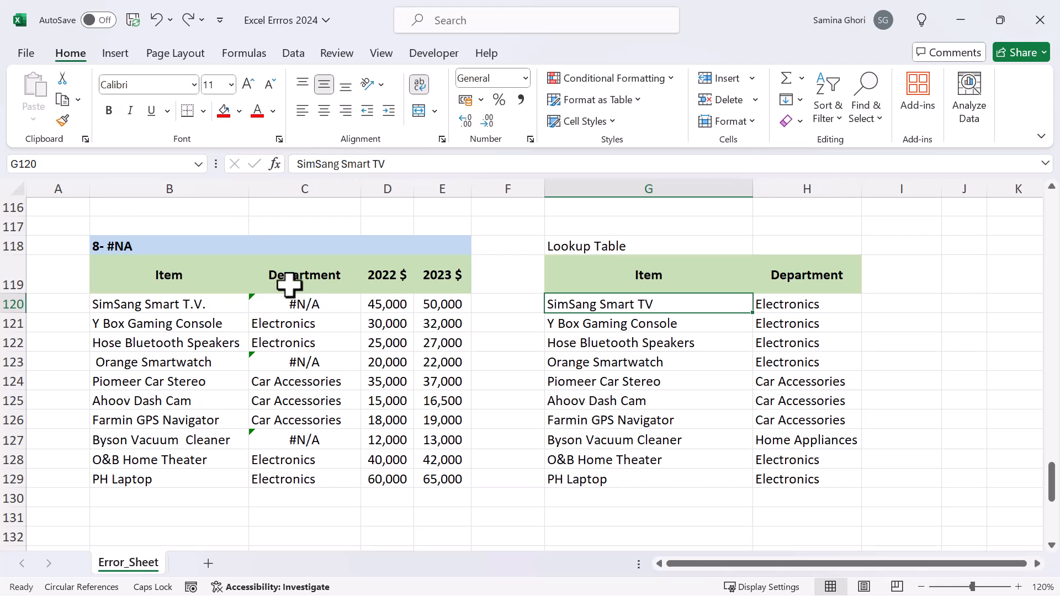
Wrap the department lookup in C120 in IFNA as =IFNA(VLOOKUP(B120,G120:H129,2,0),"Not found").
{"action": "left_click", "coordinate": [317, 303]}
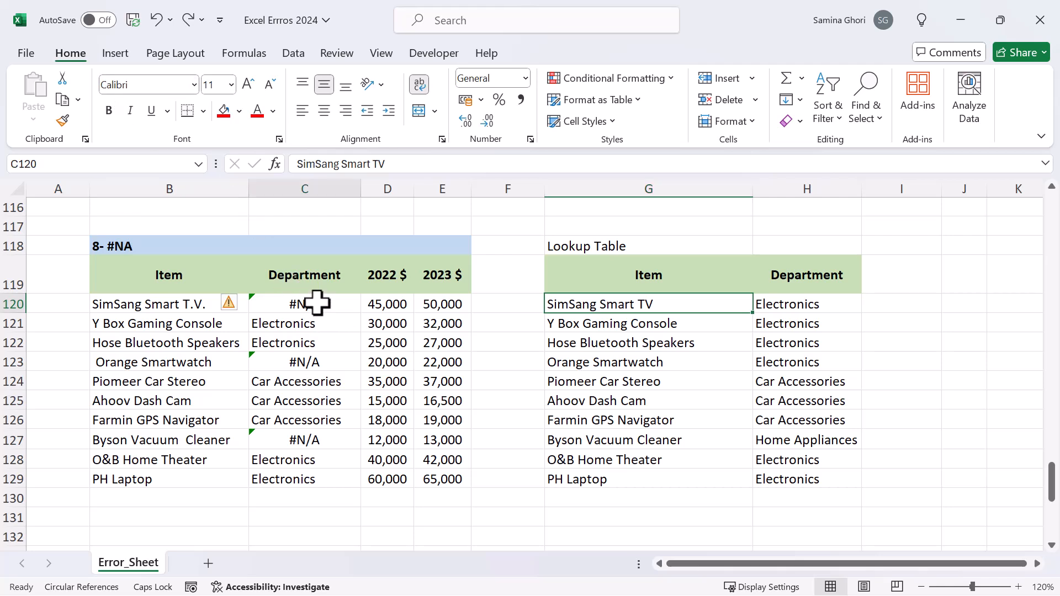
{"action": "left_click", "coordinate": [306, 164]}
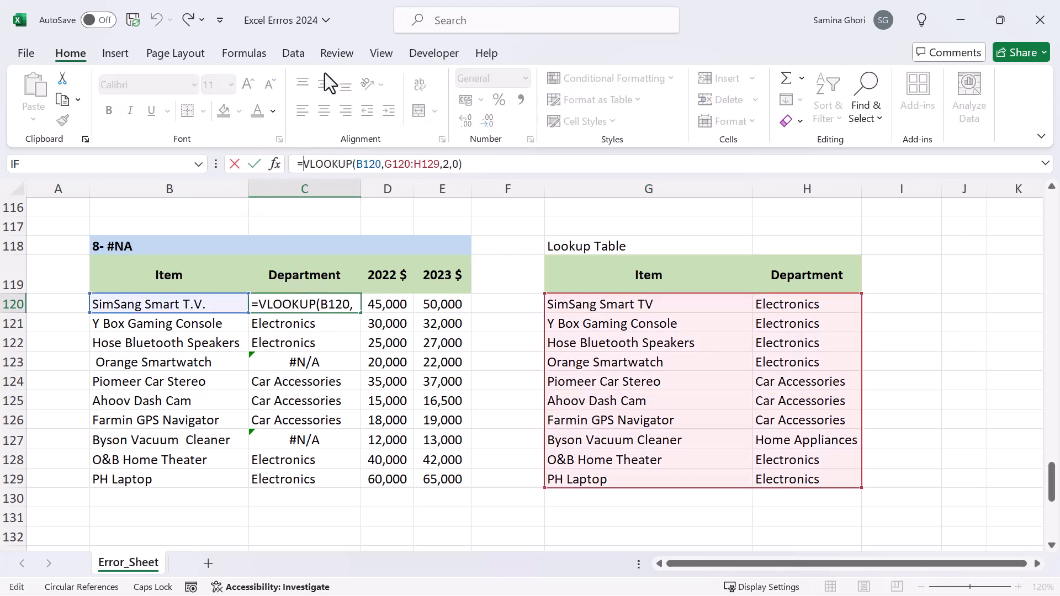
{"action": "type", "text": "IFNA"}
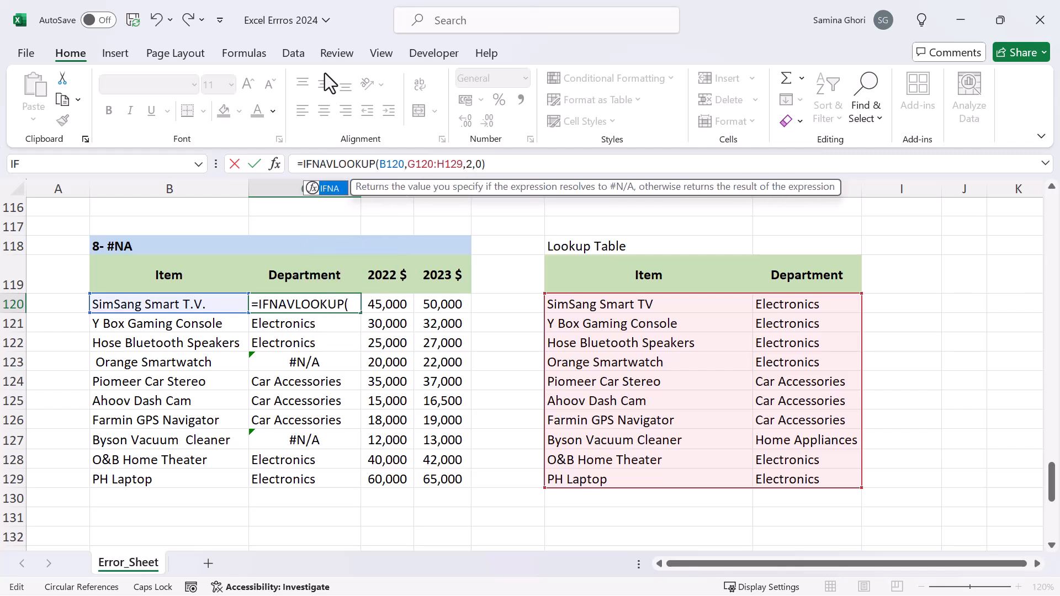
{"action": "type", "text": "("}
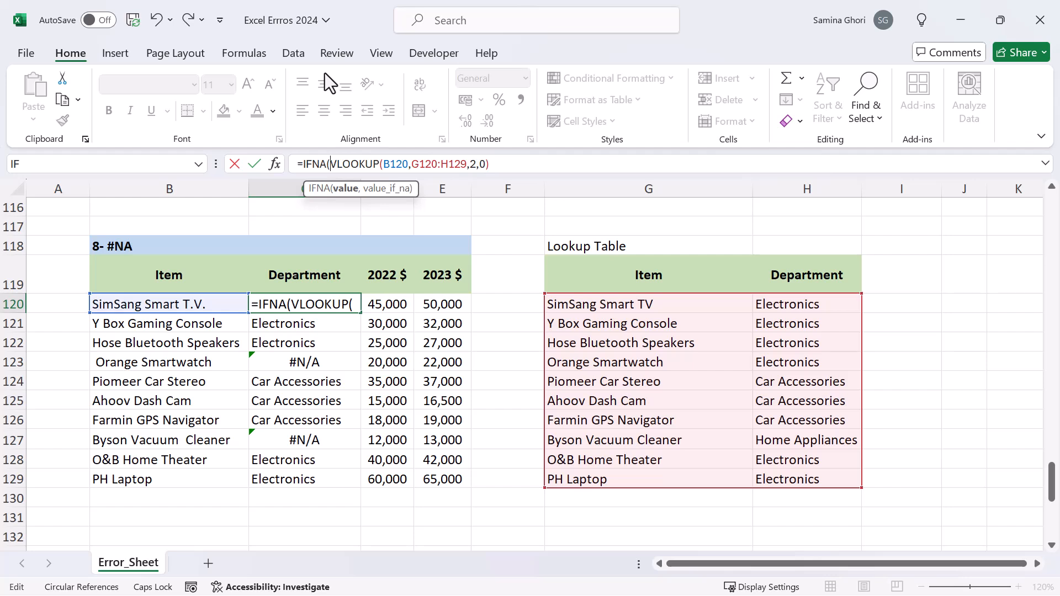
{"action": "left_click", "coordinate": [513, 166]}
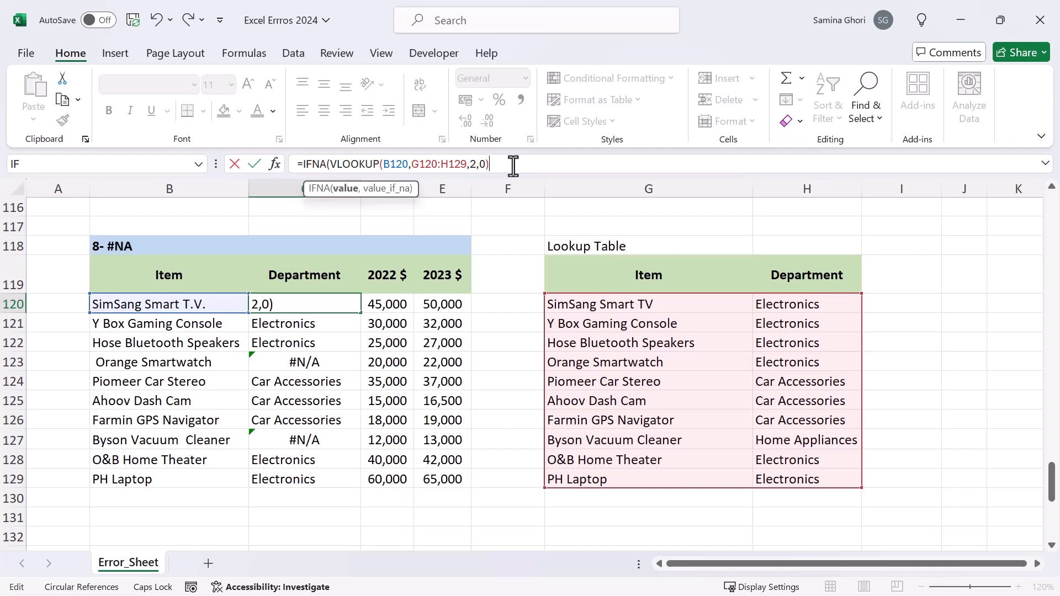
{"action": "type", "text": ","}
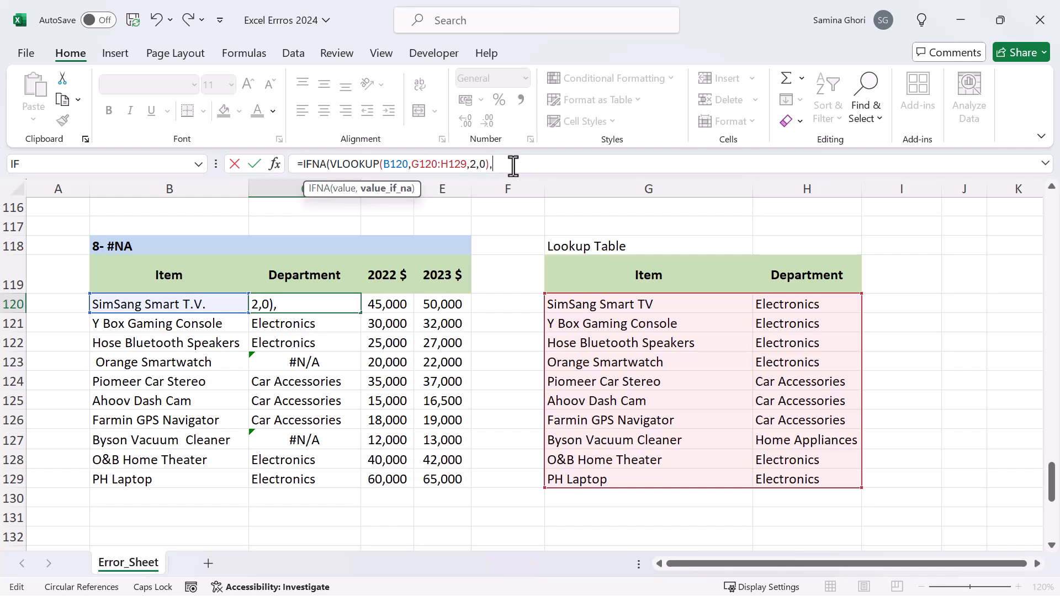
{"action": "type", "text": "\"n"}
{"action": "key", "text": "BackSpace"}
{"action": "type", "text": "N"}
{"action": "key", "text": "Caps_Lock"}
{"action": "type", "text": "ot found\""}
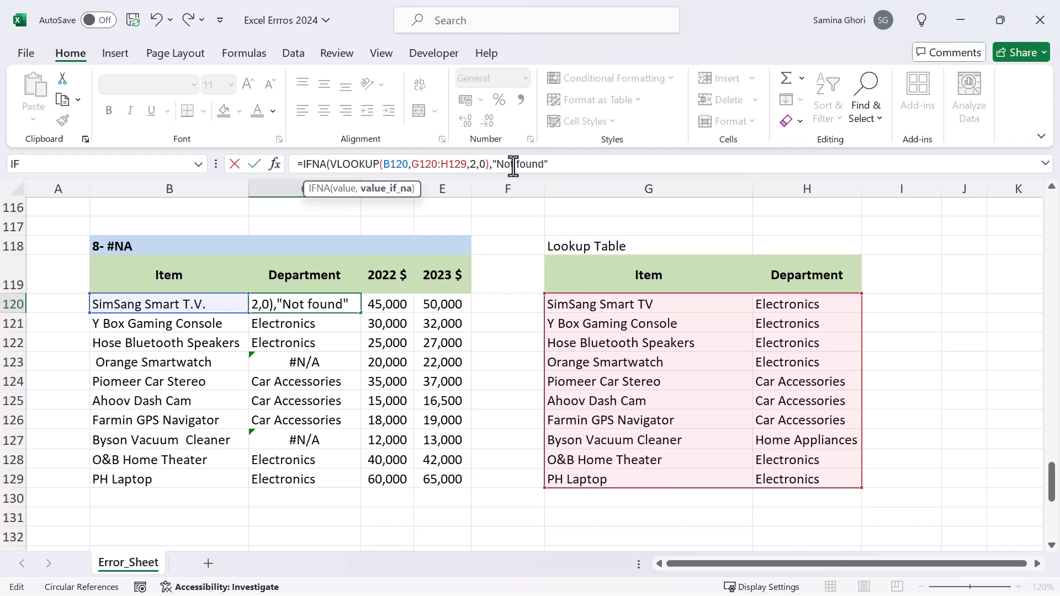
{"action": "type", "text": ")"}
{"action": "key", "text": "Return"}
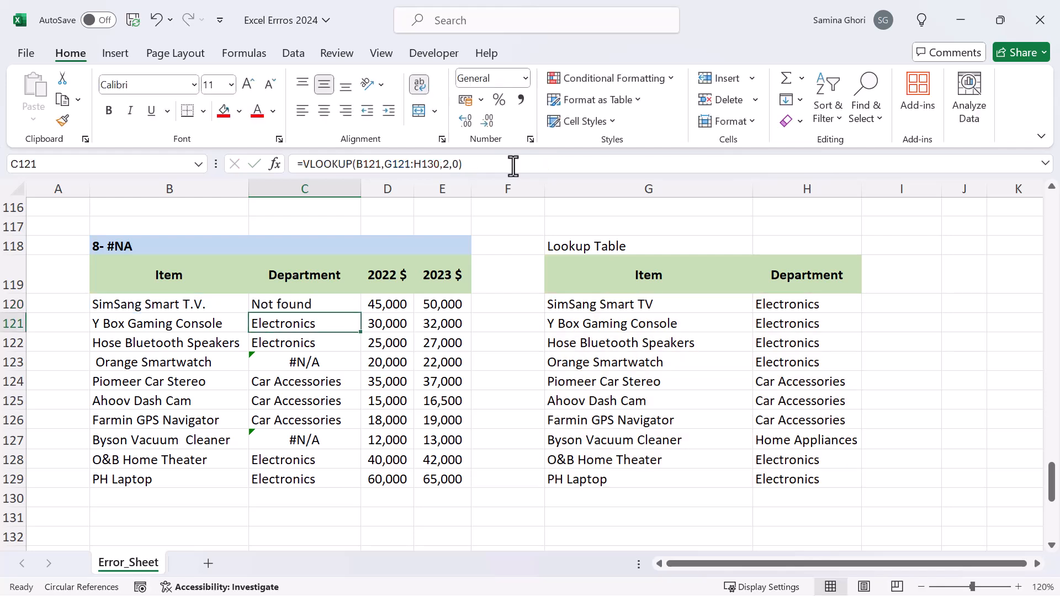
Try filling the IFNA formula from C120 down to C129, and undo both the fill and the IFNA edit.
{"action": "left_click", "coordinate": [340, 302]}
{"action": "left_click_drag", "start_coordinate": [363, 314], "coordinate": [362, 496]}
{"action": "left_click", "coordinate": [309, 360]}
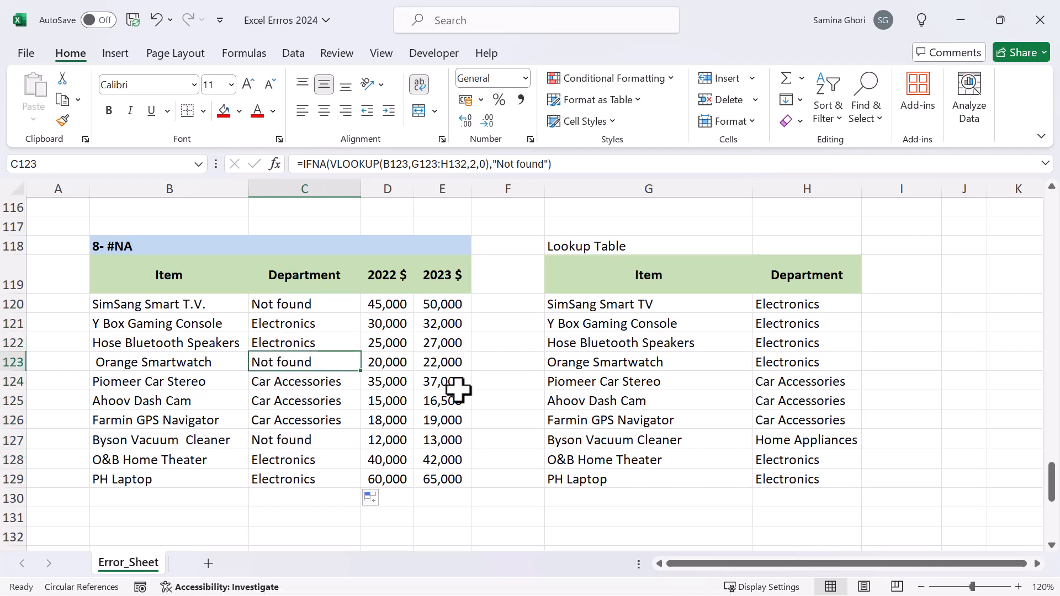
{"action": "key", "text": "ctrl+z"}
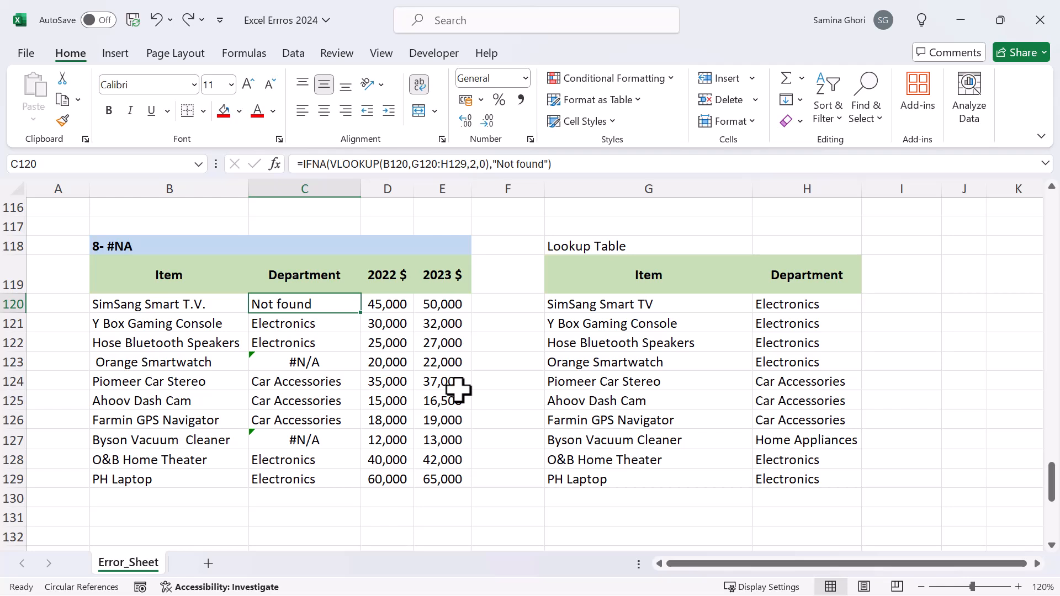
{"action": "key", "text": "ctrl+z"}
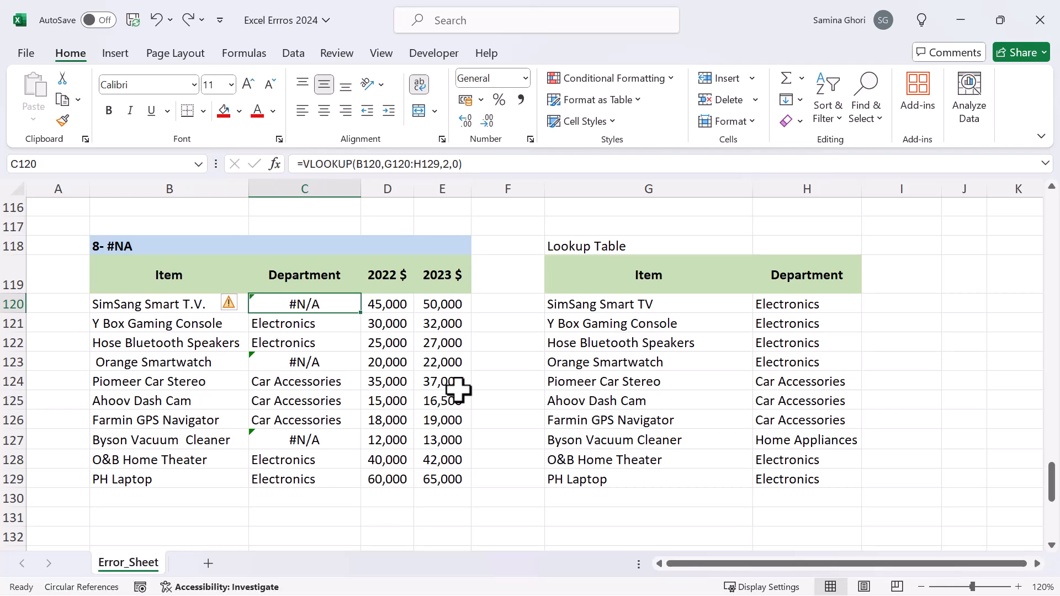
Try hiding row 120 of the #NA table, and undo the hiding.
{"action": "left_click", "coordinate": [289, 380]}
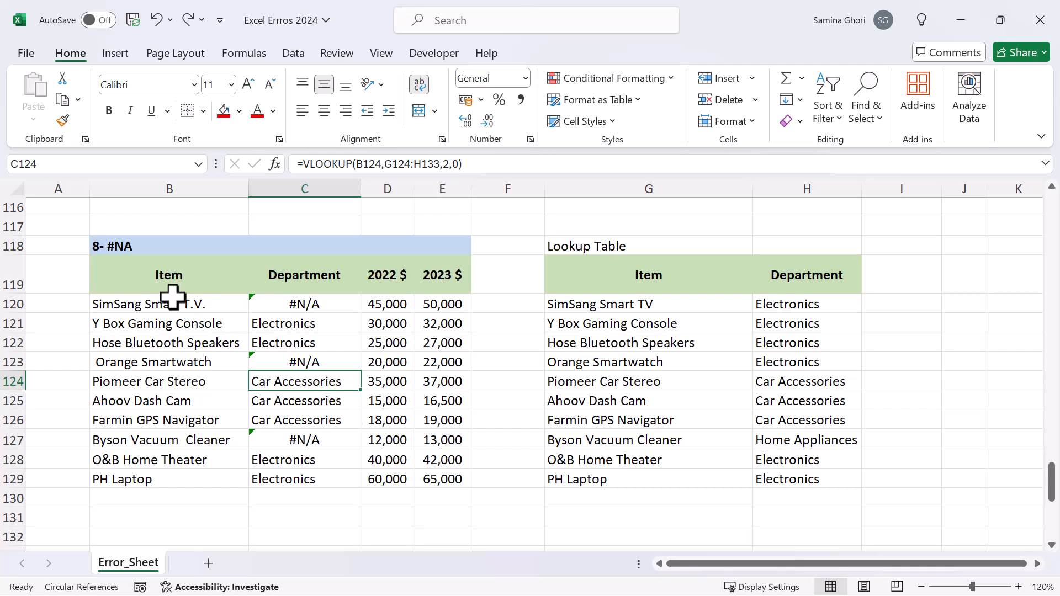
{"action": "left_click", "coordinate": [14, 304]}
{"action": "right_click", "coordinate": [16, 305]}
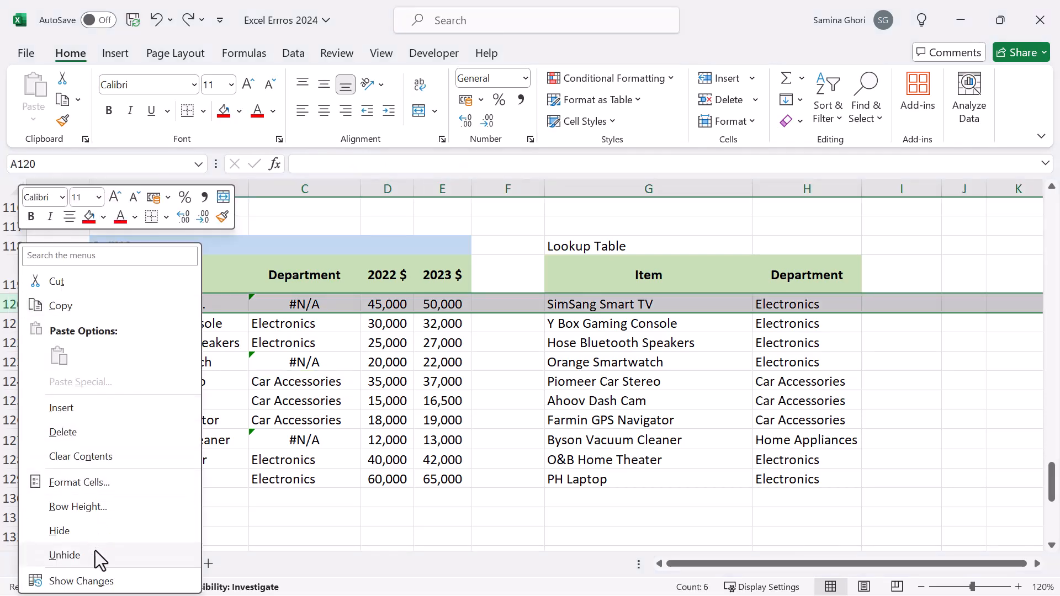
{"action": "left_click", "coordinate": [91, 533]}
{"action": "left_click", "coordinate": [265, 338]}
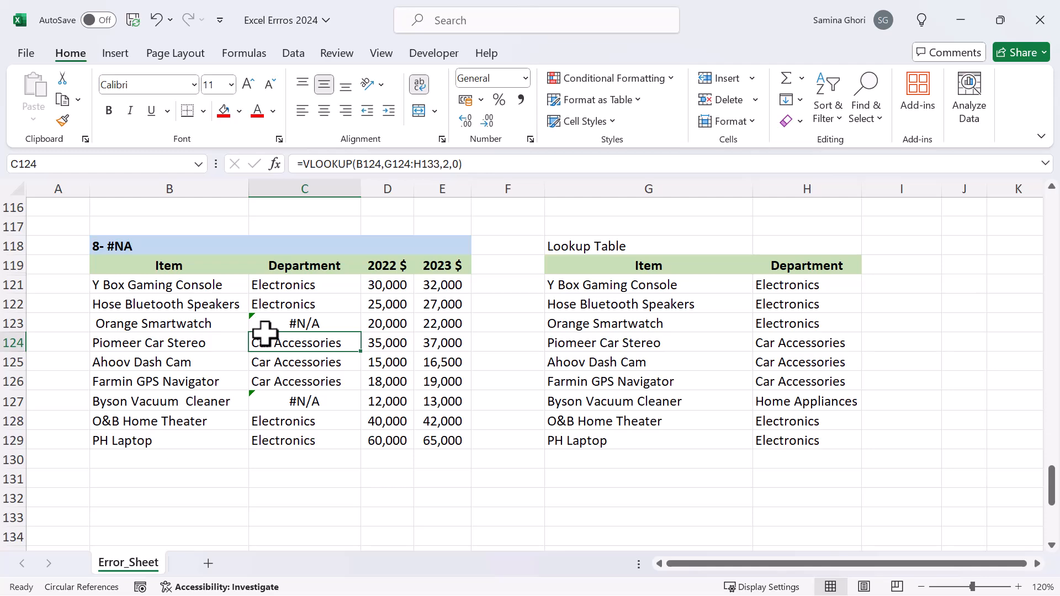
{"action": "key", "text": "ctrl+z"}
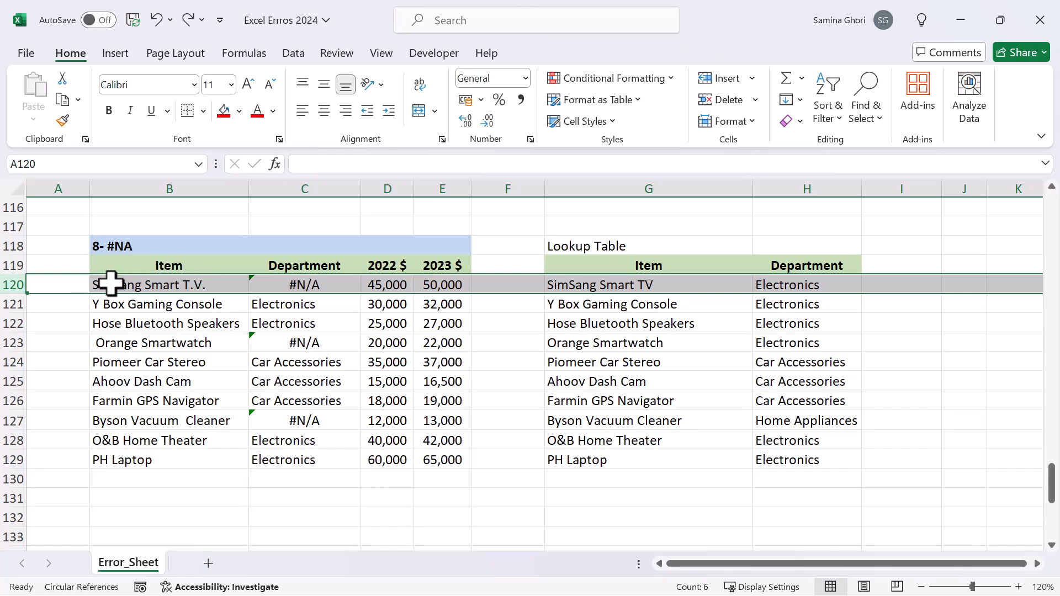
Select only the formula error cells in B120:E129 with Go To Special and hide their rows.
{"action": "left_click_drag", "start_coordinate": [111, 282], "coordinate": [433, 467]}
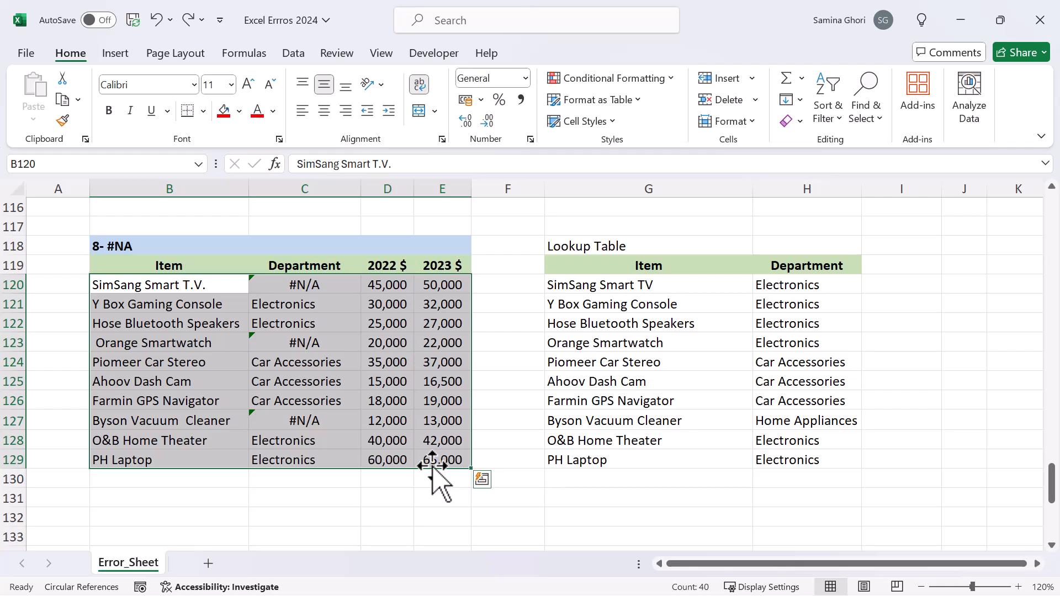
{"action": "key", "text": "ctrl+g"}
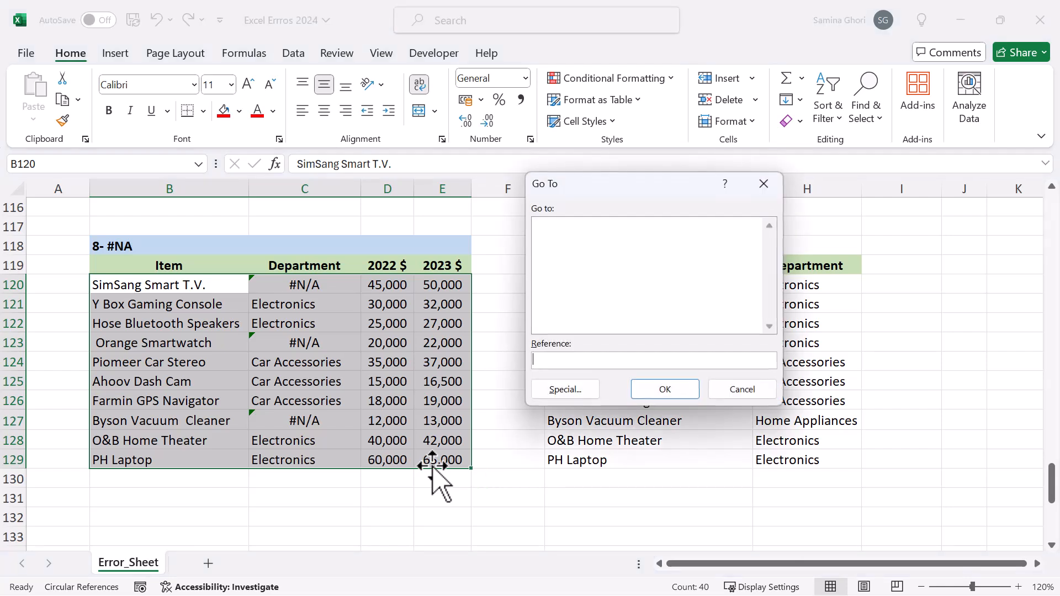
{"action": "left_click", "coordinate": [563, 391]}
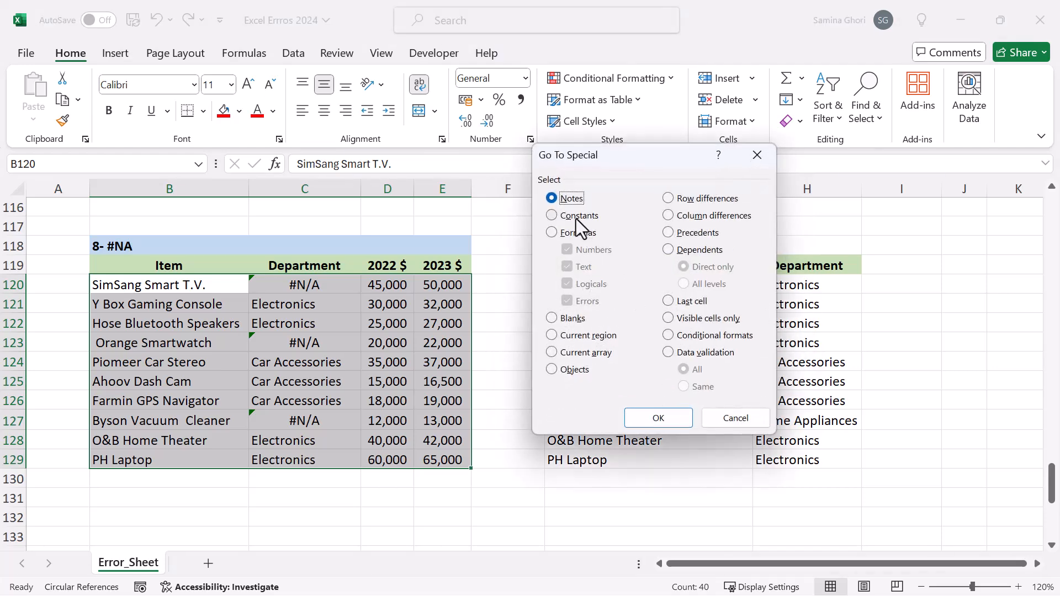
{"action": "left_click", "coordinate": [566, 235]}
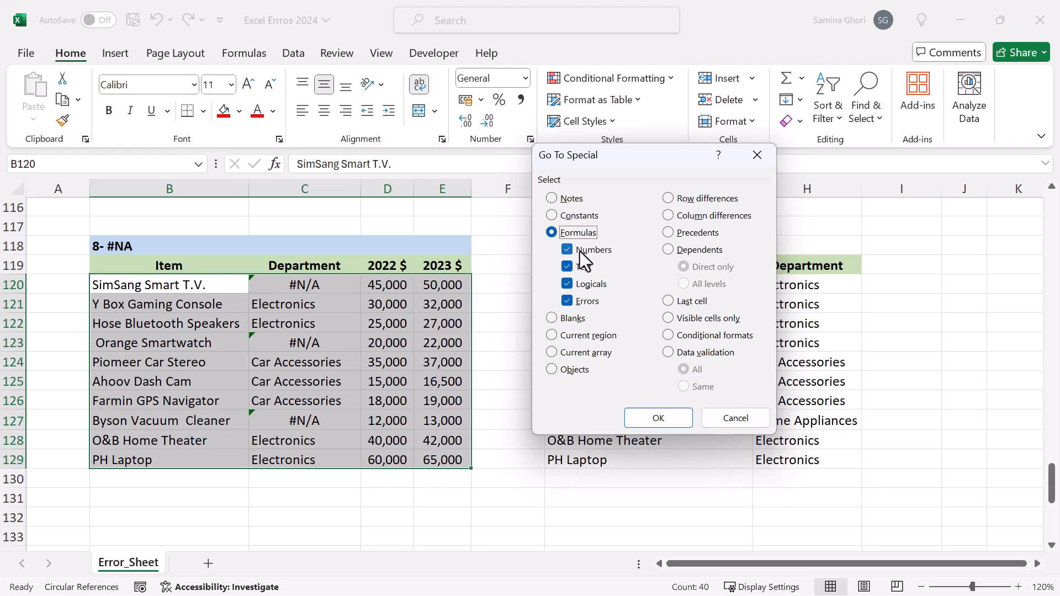
{"action": "left_click", "coordinate": [587, 267]}
{"action": "left_click", "coordinate": [600, 284]}
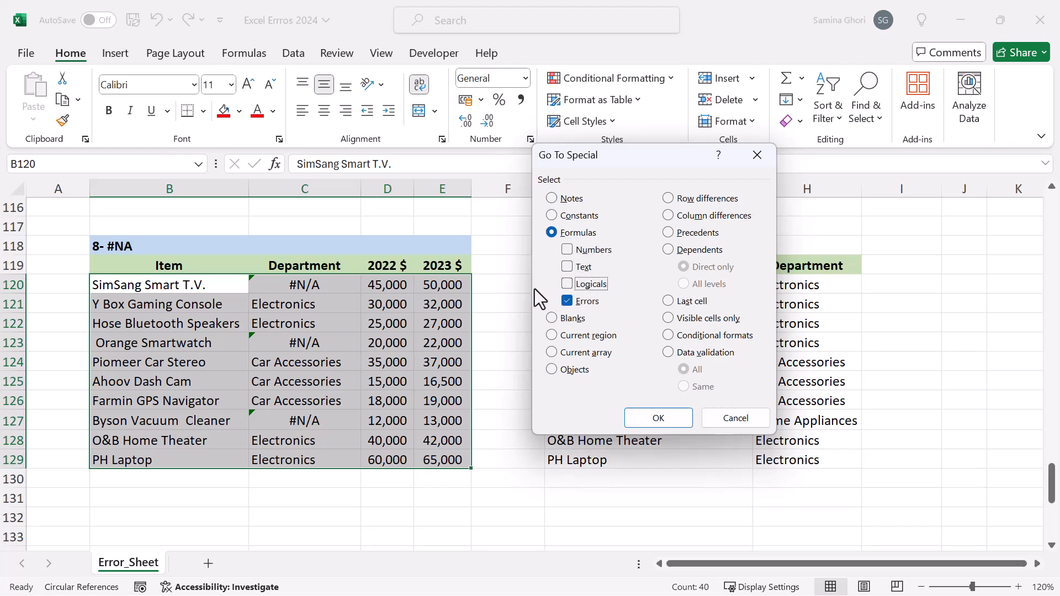
{"action": "left_click", "coordinate": [659, 417]}
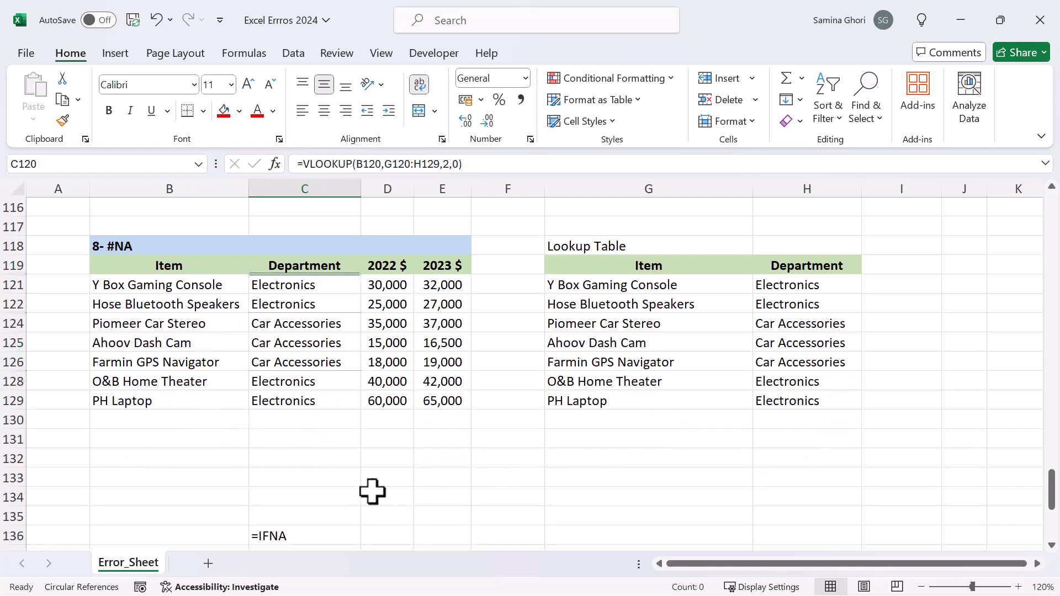
Undo the hiding of error rows 120, 123 and 127 in the #NA table.
{"action": "left_click", "coordinate": [282, 532]}
{"action": "scroll", "coordinate": [307, 488], "scroll_direction": "up", "scroll_amount": 1}
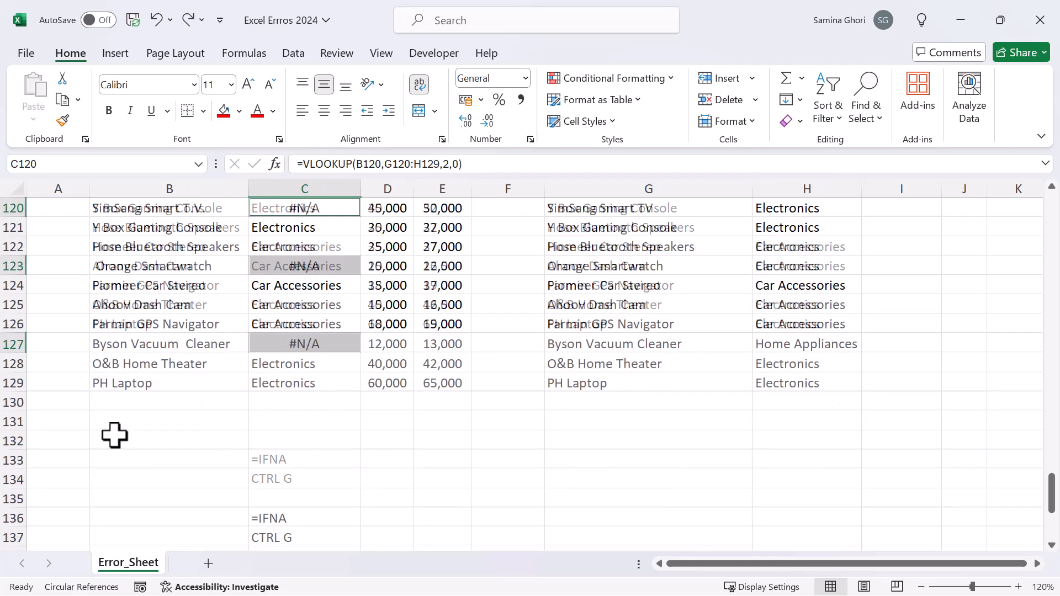
{"action": "scroll", "coordinate": [332, 430], "scroll_direction": "up", "scroll_amount": 2}
{"action": "left_click", "coordinate": [513, 416]}
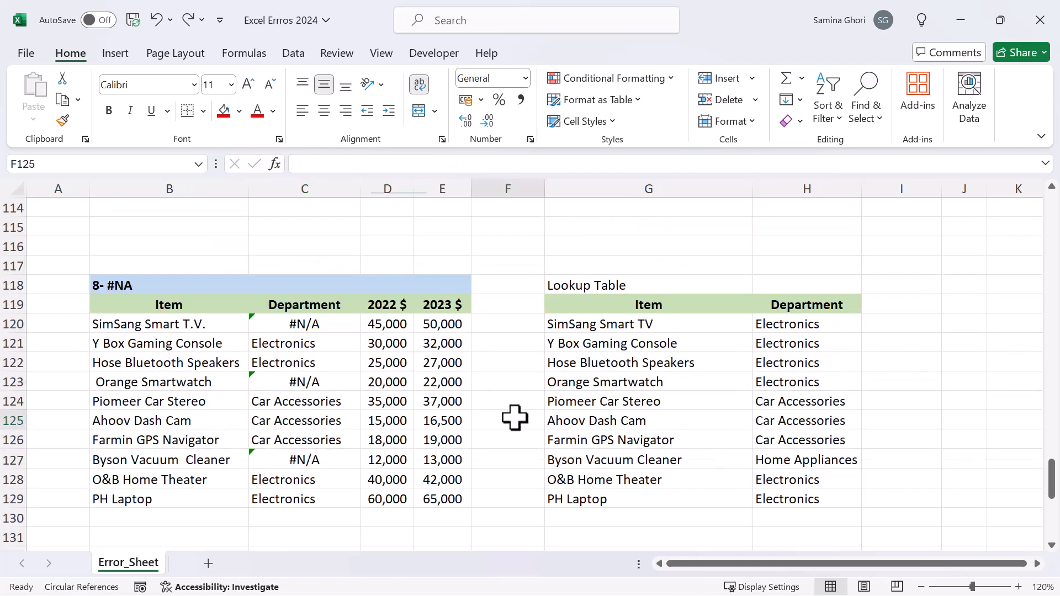
In E149 below the #NULL table, enter the formula =SUM(D139:D148 E139:E148) with only a space between the two ranges.
{"action": "scroll", "coordinate": [514, 418], "scroll_direction": "down", "scroll_amount": 1}
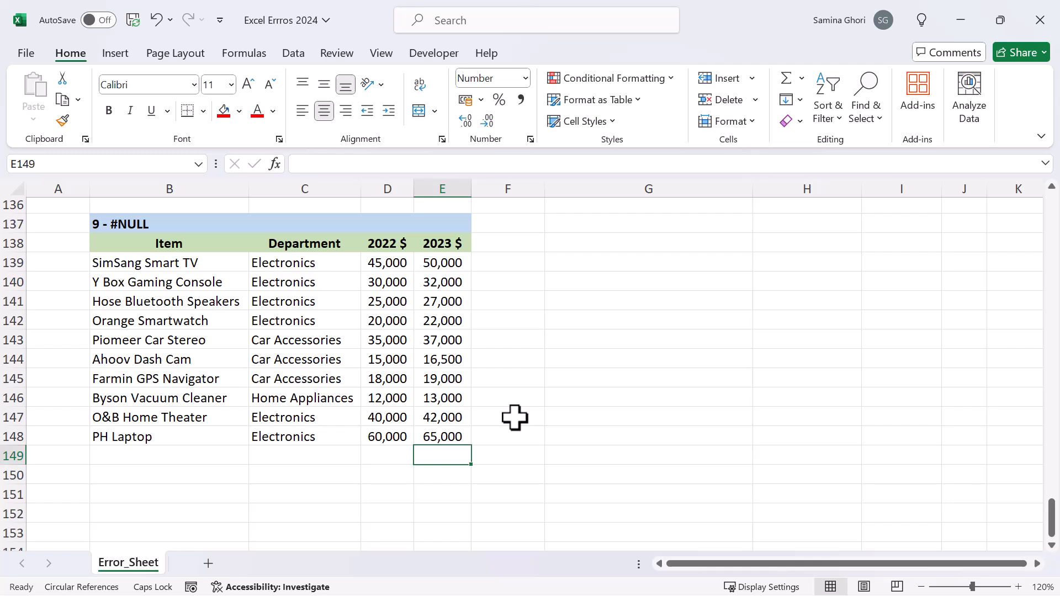
{"action": "type", "text": "=SUM"}
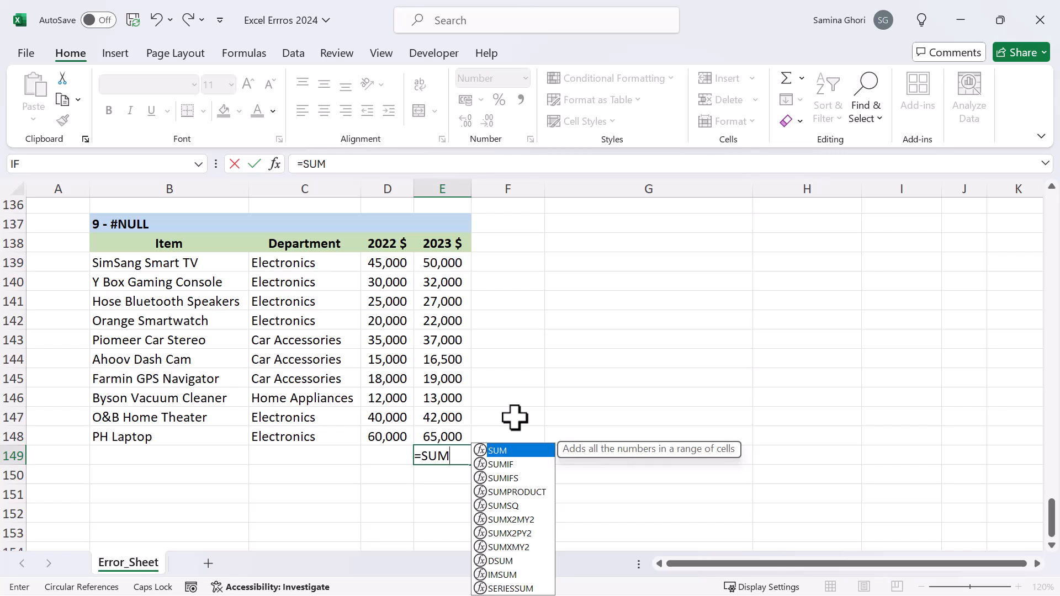
{"action": "type", "text": "("}
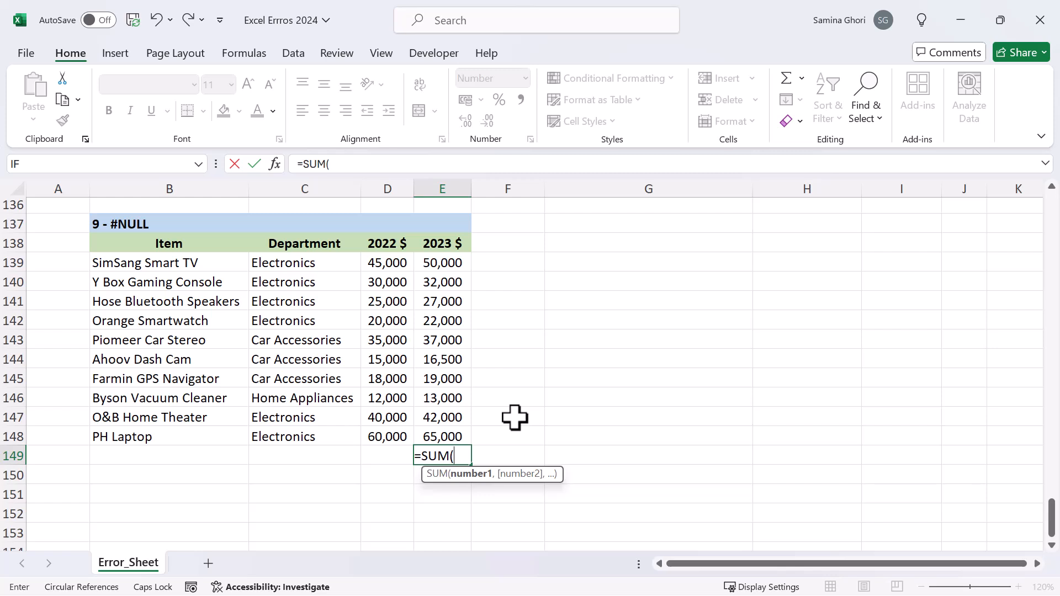
{"action": "type", "text": "D29"}
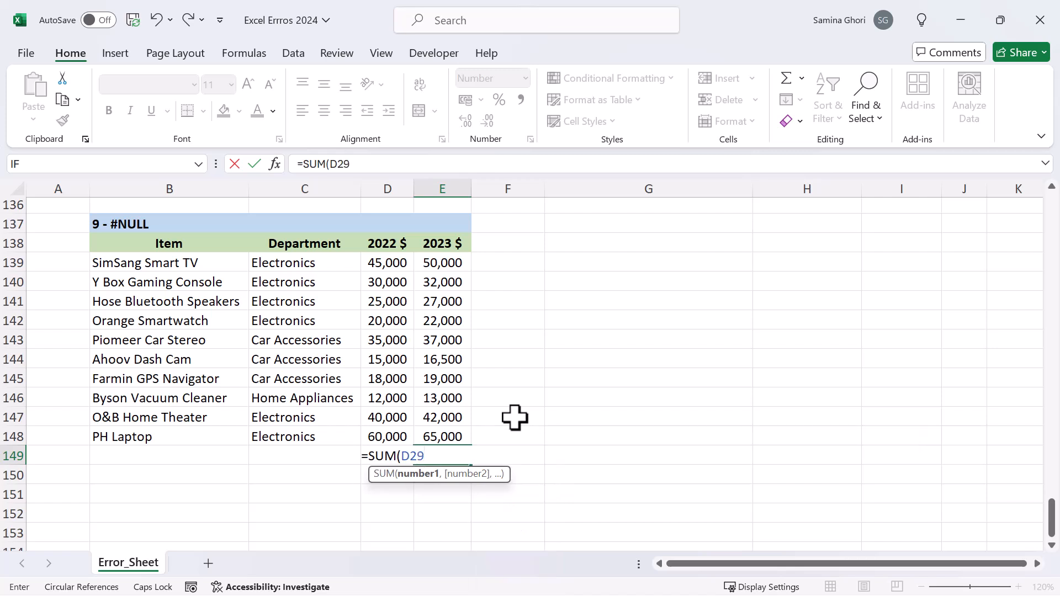
{"action": "key", "text": "BackSpace"}
{"action": "key", "text": "BackSpace"}
{"action": "key", "text": "BackSpace"}
{"action": "type", "text": "D139"}
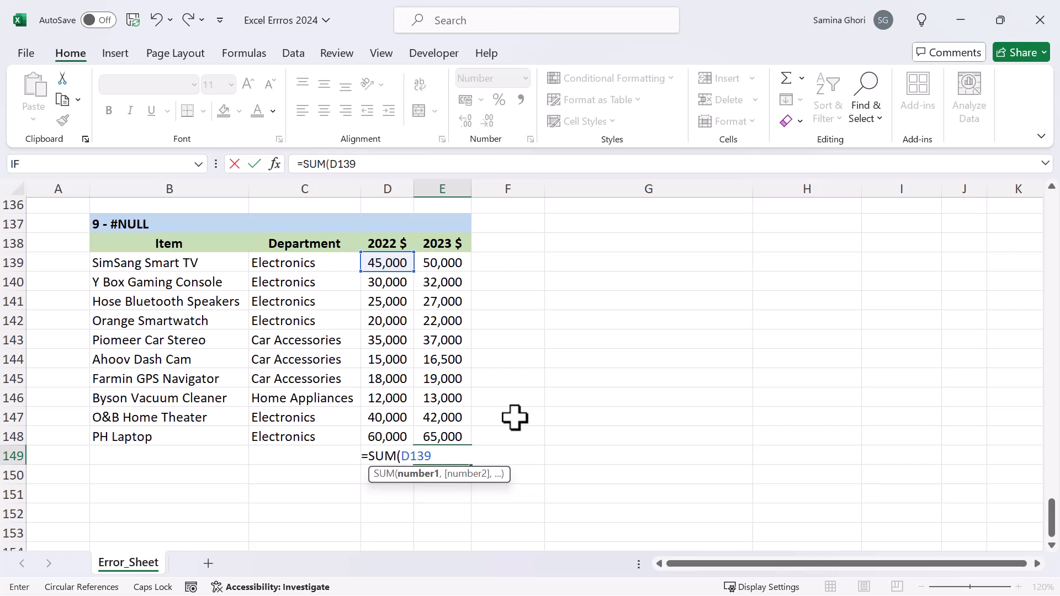
{"action": "type", "text": ":D148"}
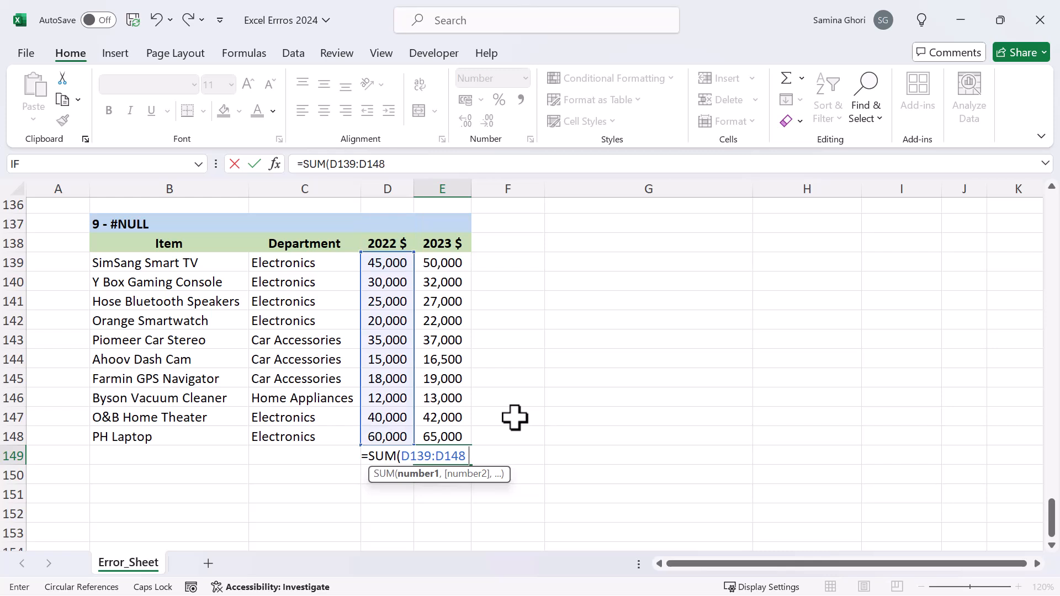
{"action": "type", "text": " E"}
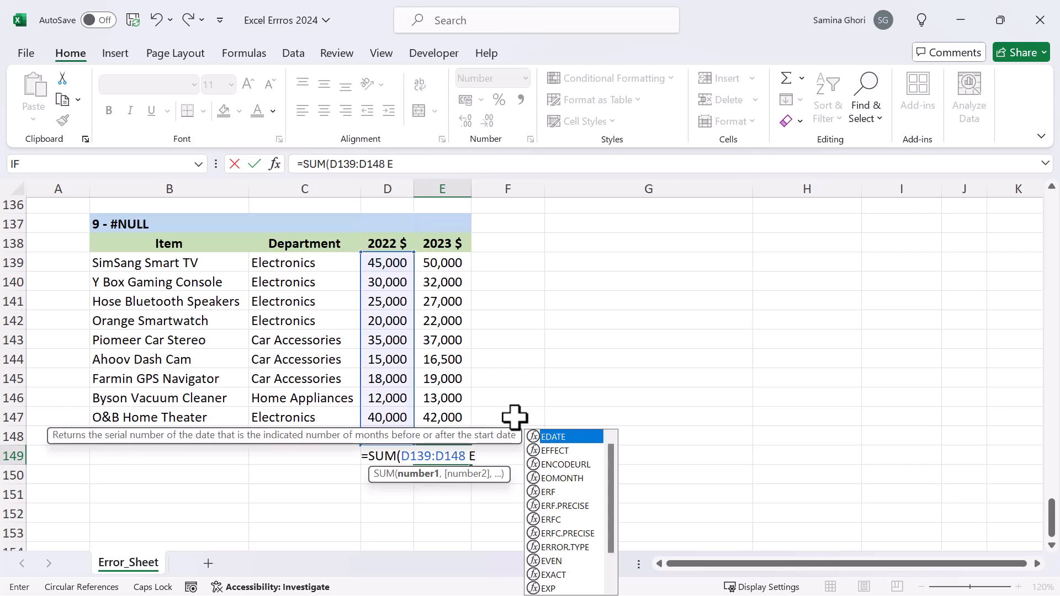
{"action": "type", "text": "139"}
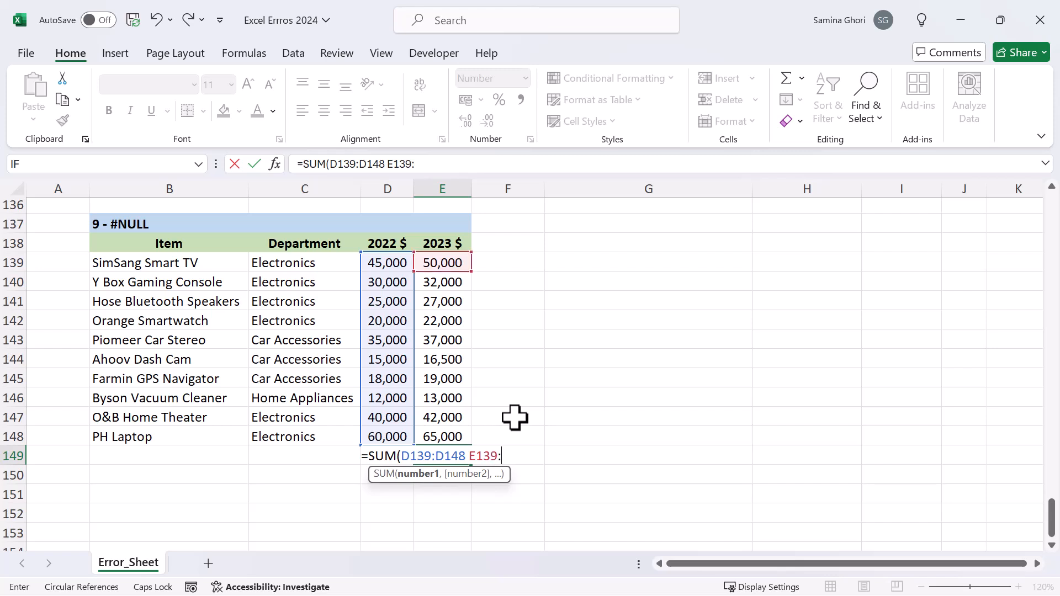
{"action": "type", "text": ":E148"}
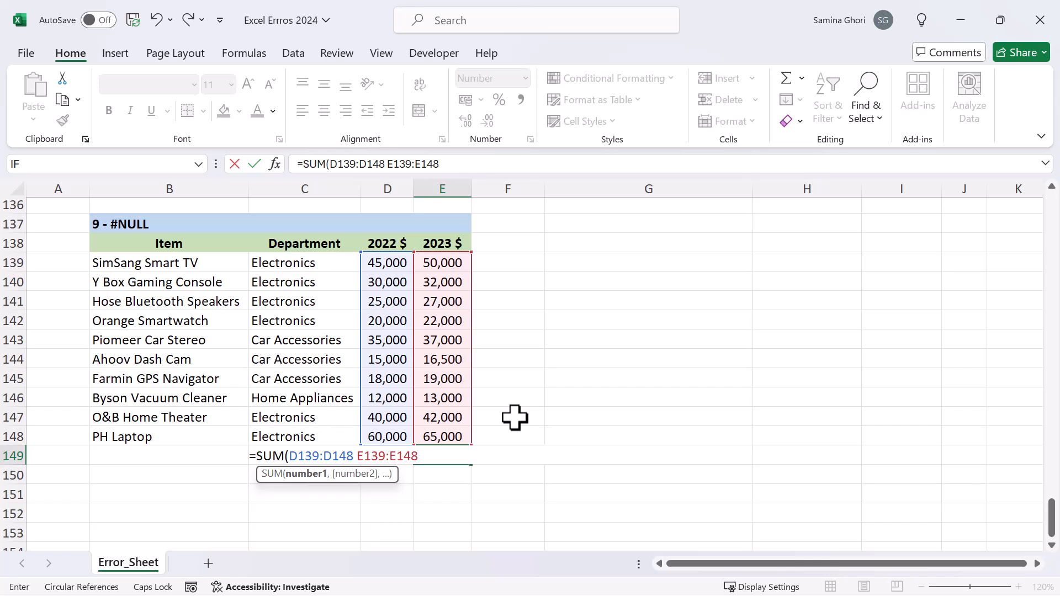
{"action": "type", "text": ")"}
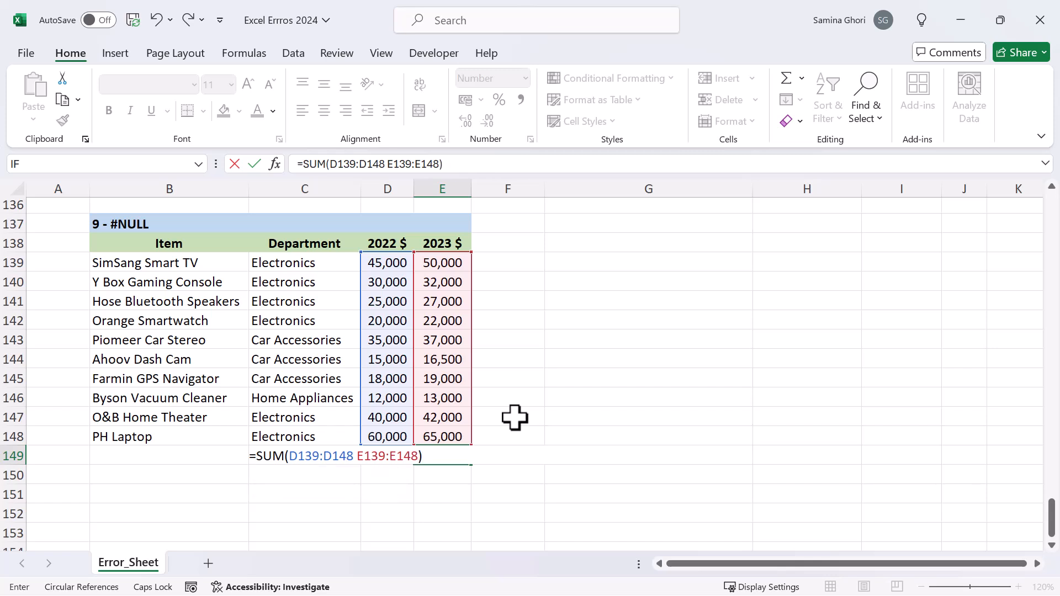
{"action": "key", "text": "Return"}
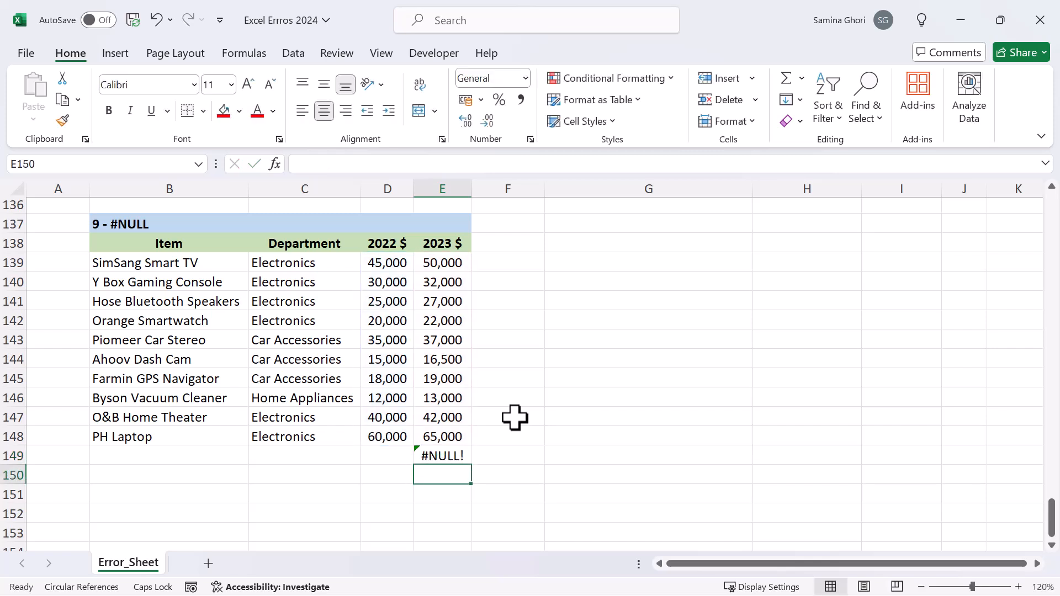
View the error options for E149 and correct its formula to =SUM(D139:D148, E139:E148) by adding a comma between the ranges.
{"action": "left_click", "coordinate": [433, 452]}
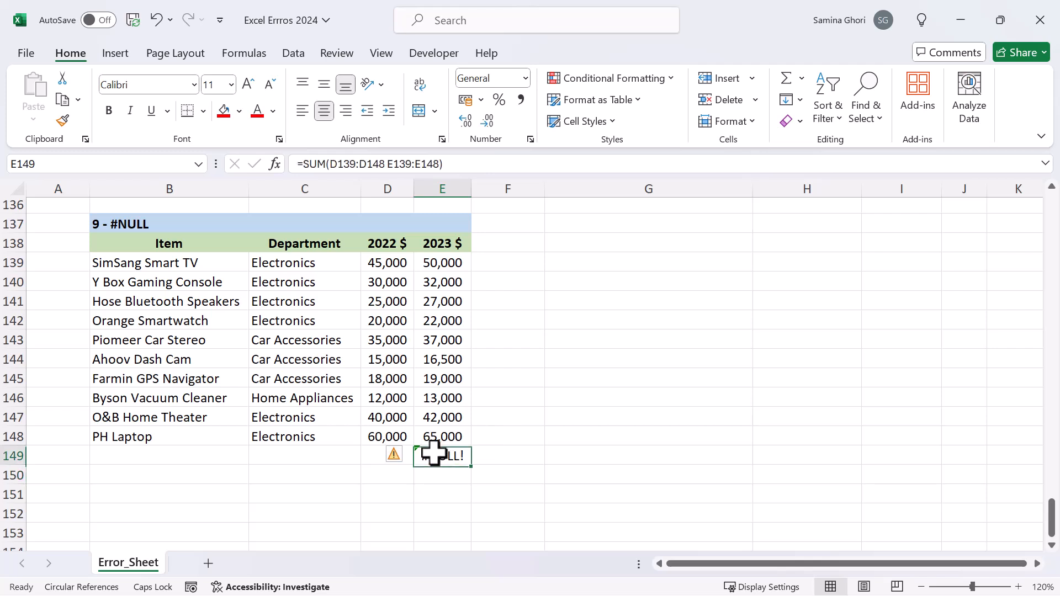
{"action": "left_click", "coordinate": [399, 458]}
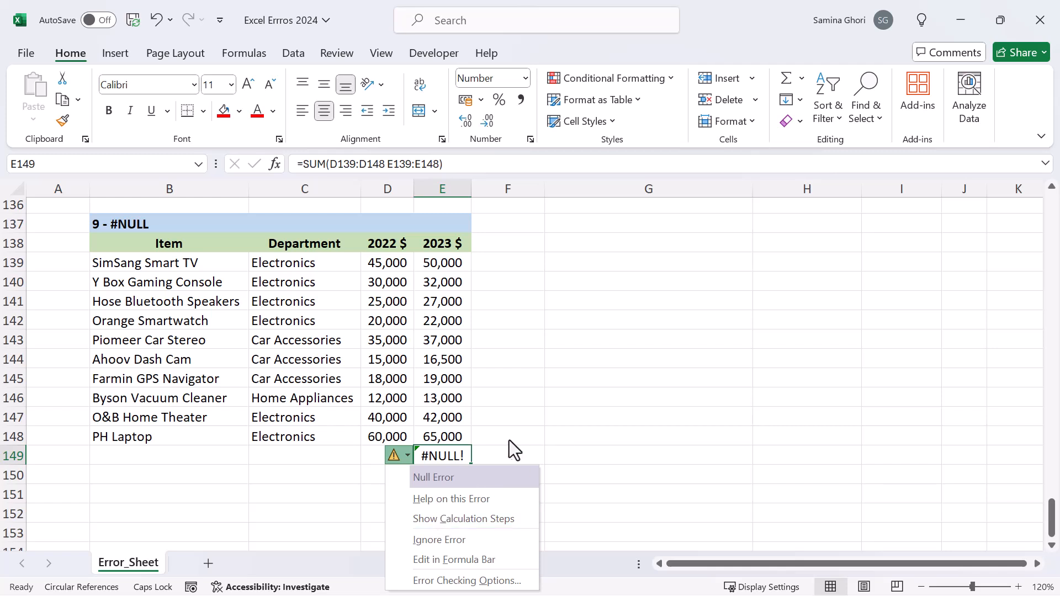
{"action": "left_click", "coordinate": [386, 164]}
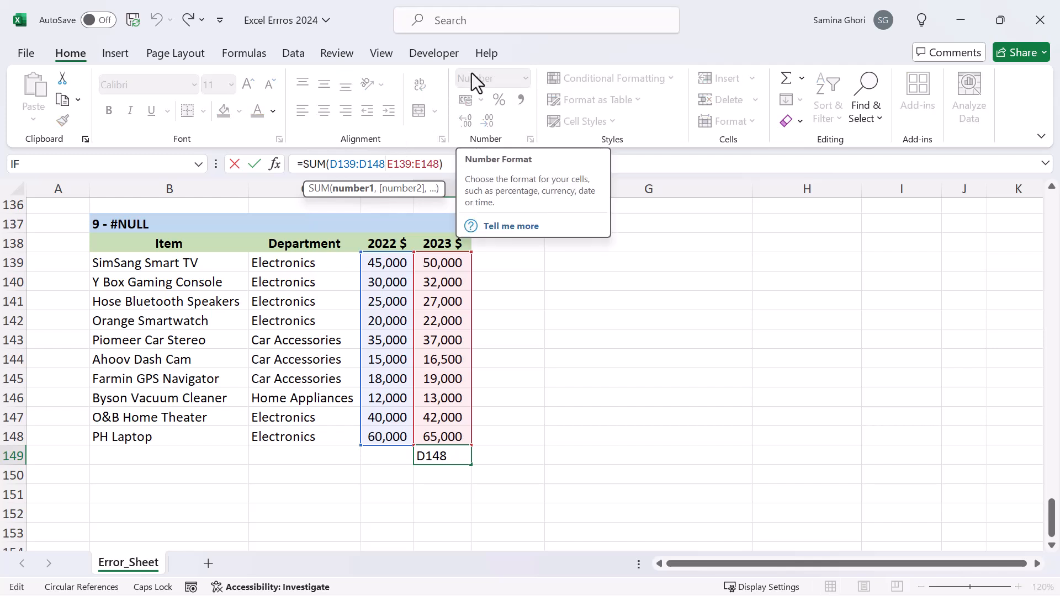
{"action": "type", "text": ","}
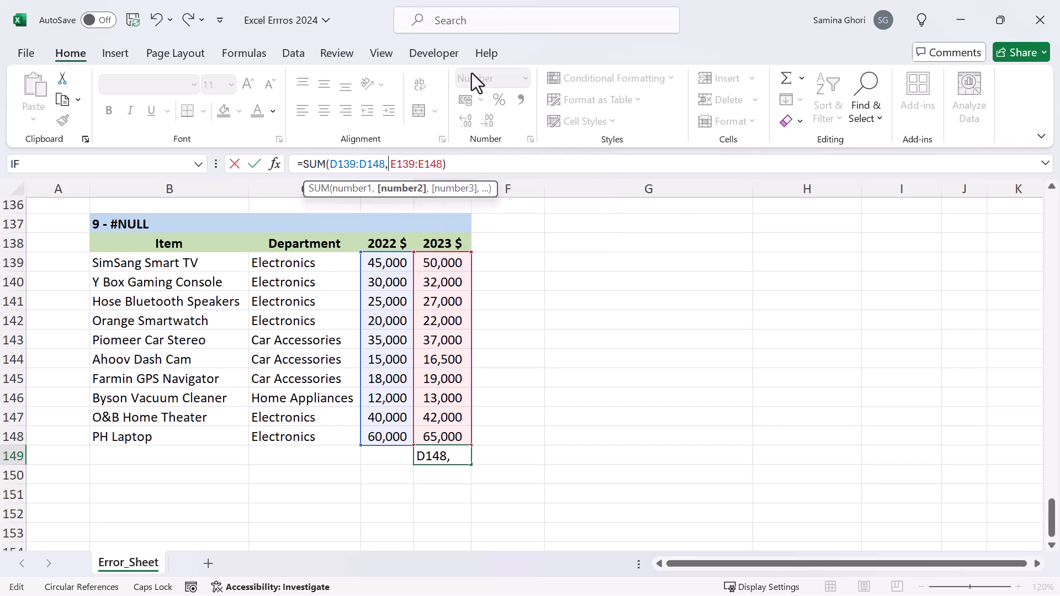
{"action": "key", "text": "Return"}
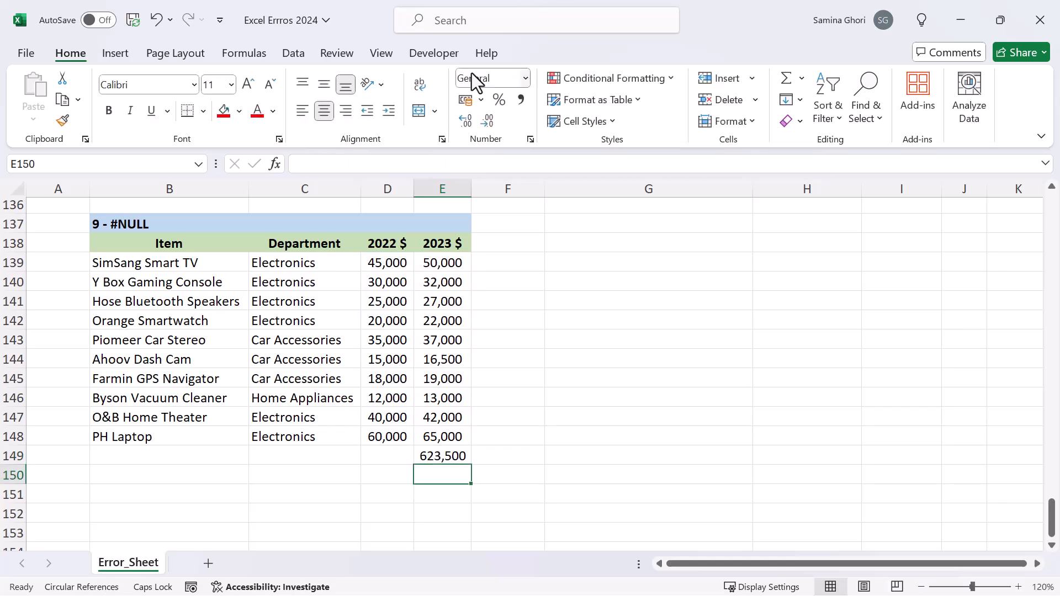
Total the 2023 $ column of the CIRCULAR REFERENCE table in E163 with AutoSum over E153:E162.
{"action": "left_click", "coordinate": [519, 454]}
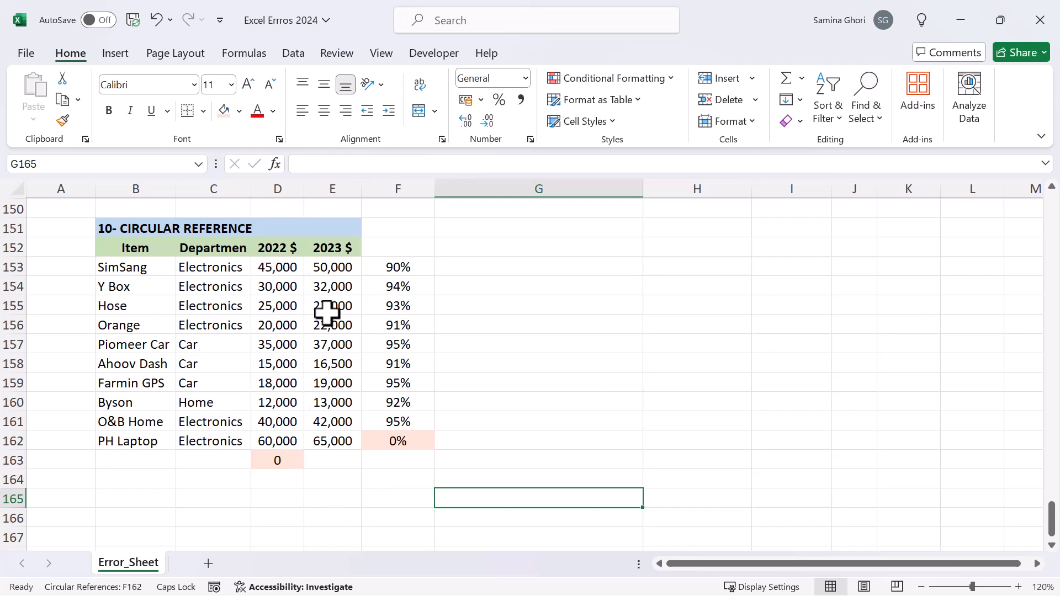
{"action": "left_click", "coordinate": [337, 461]}
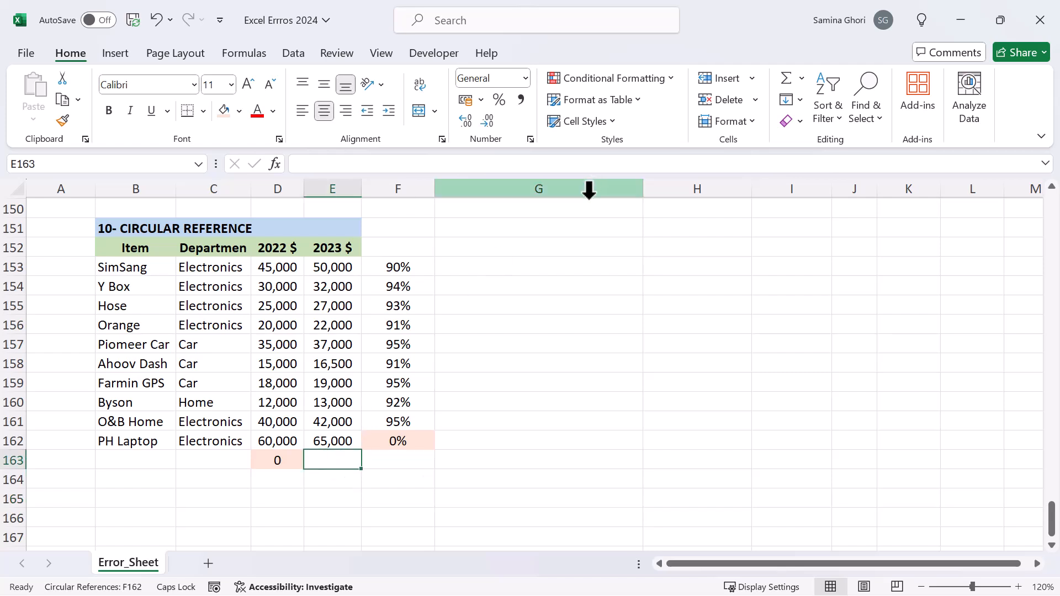
{"action": "left_click", "coordinate": [798, 84]}
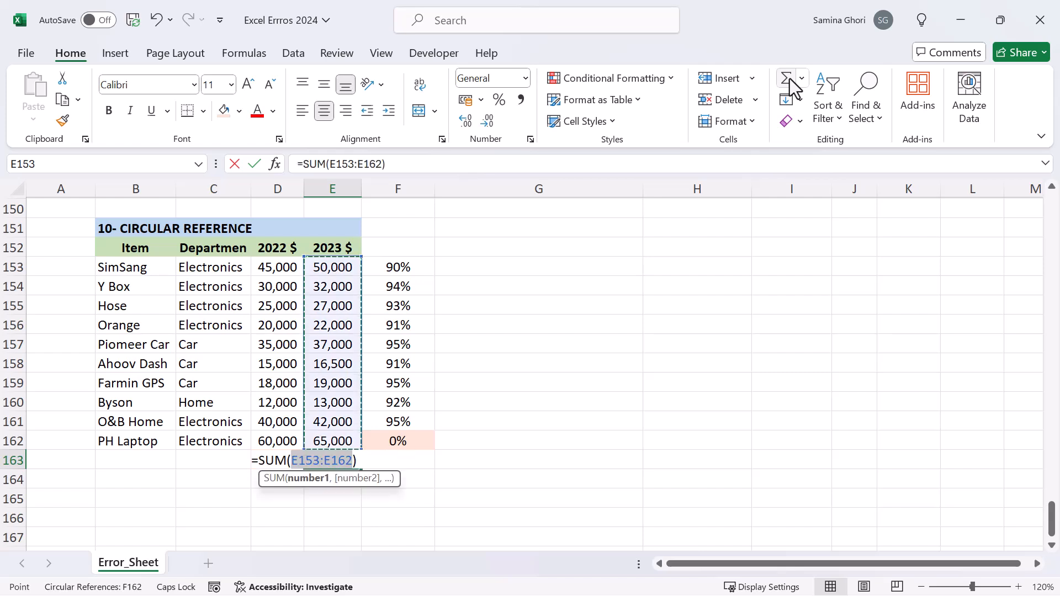
{"action": "key", "text": "Return"}
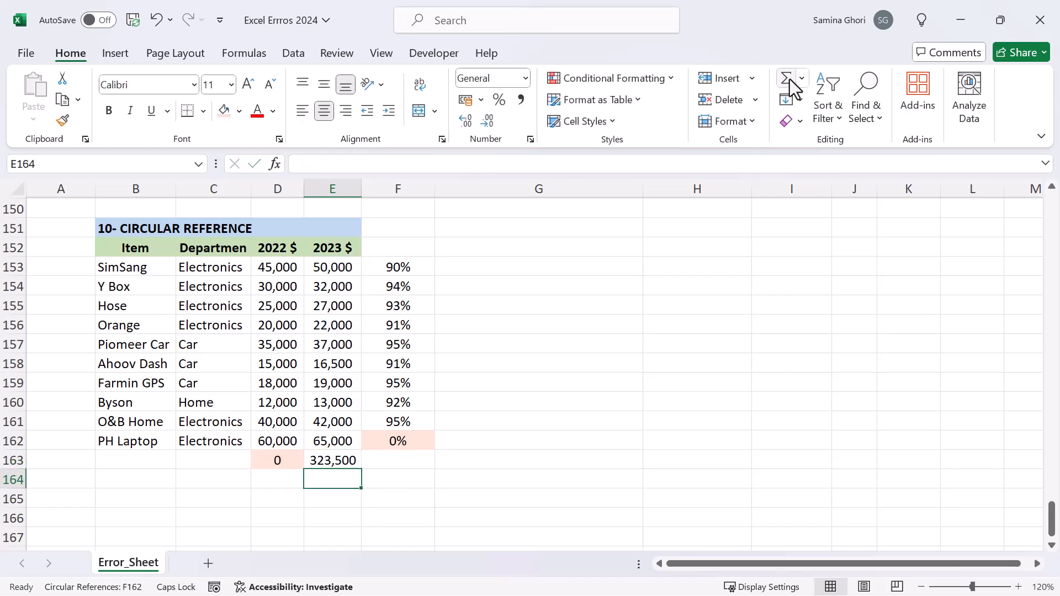
Compare the formulas in E163 and D163, and those in F162, F161 and F160, of the CIRCULAR REFERENCE table.
{"action": "key", "text": "Up"}
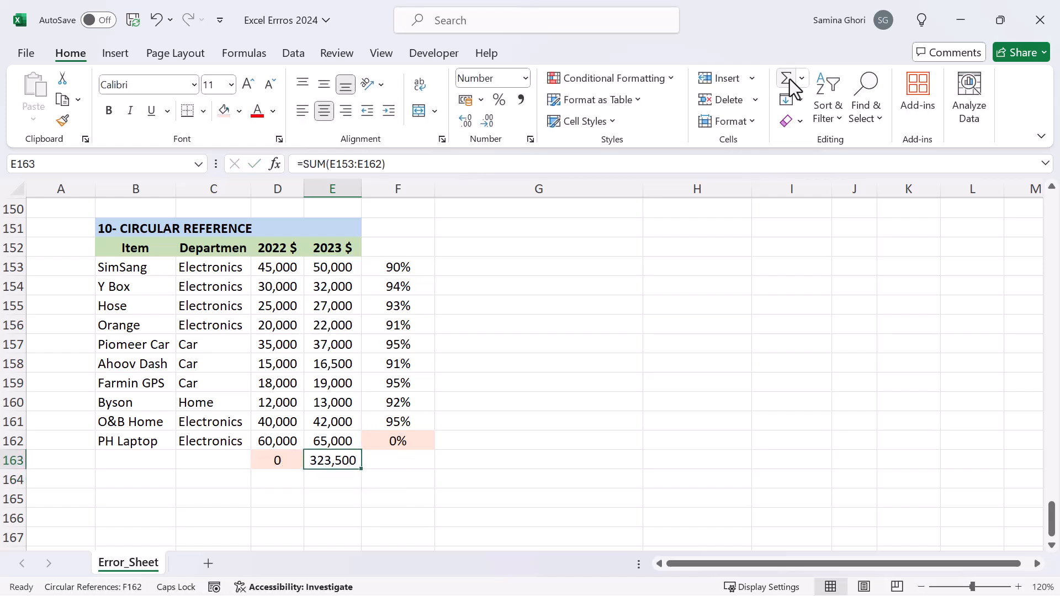
{"action": "key", "text": "Left"}
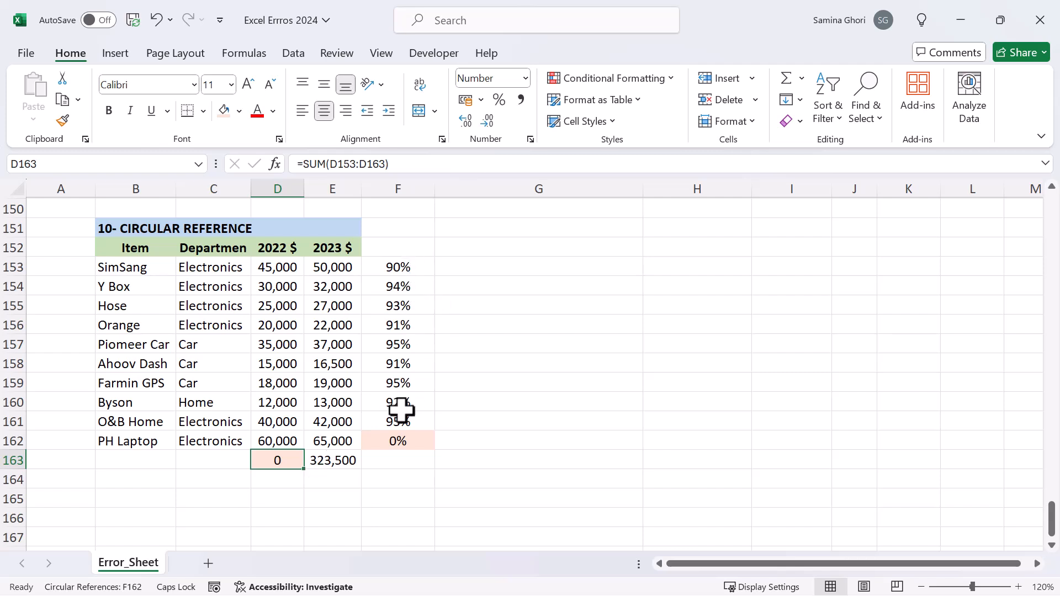
{"action": "left_click", "coordinate": [413, 442]}
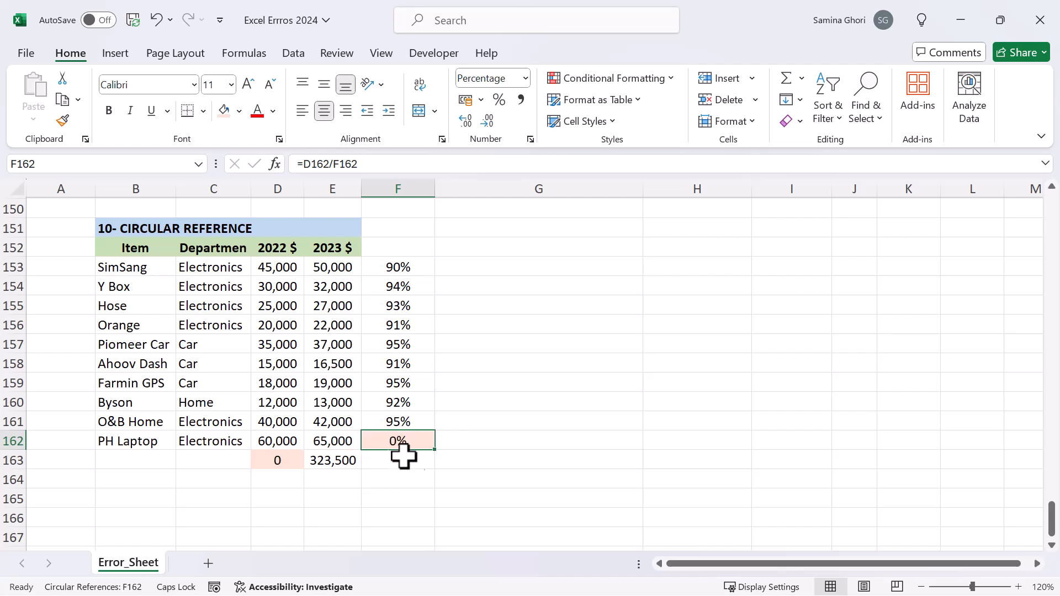
{"action": "left_click", "coordinate": [421, 425]}
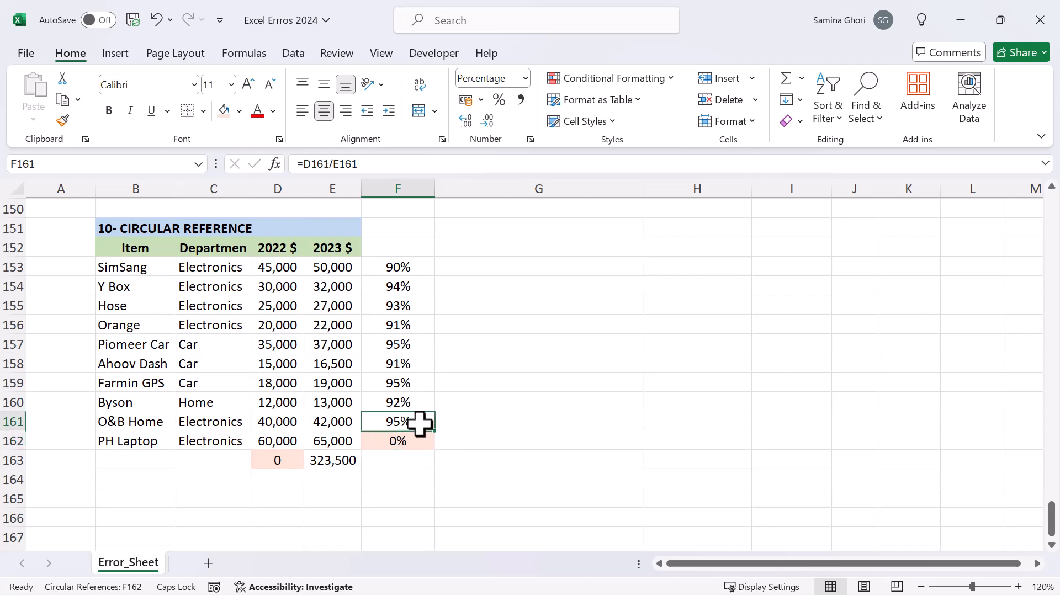
{"action": "left_click", "coordinate": [417, 398]}
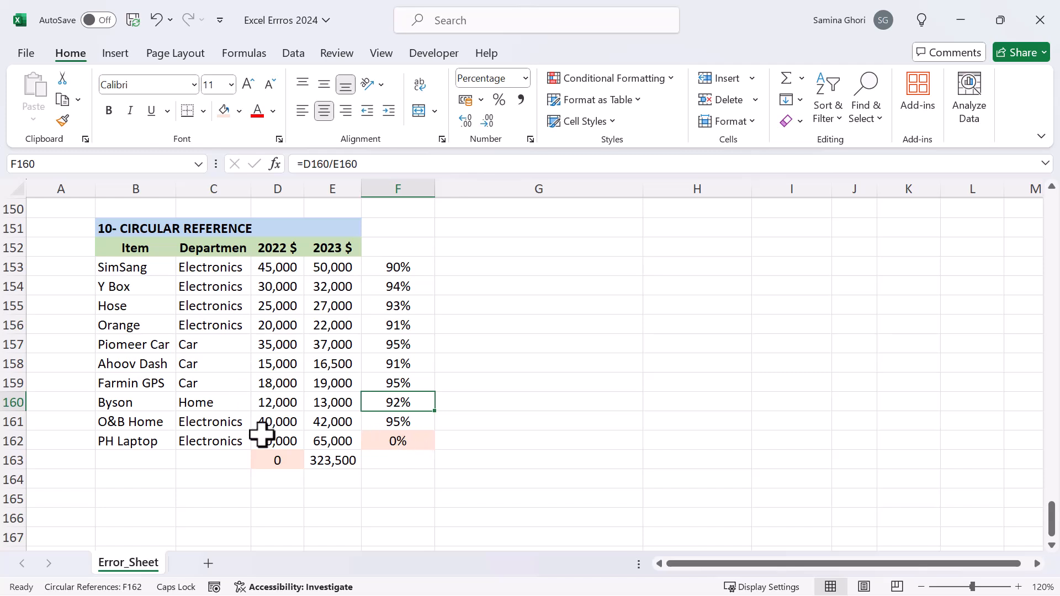
Trace the precedents of D163 and display the formulas in the sheet instead of their results.
{"action": "left_click", "coordinate": [276, 467]}
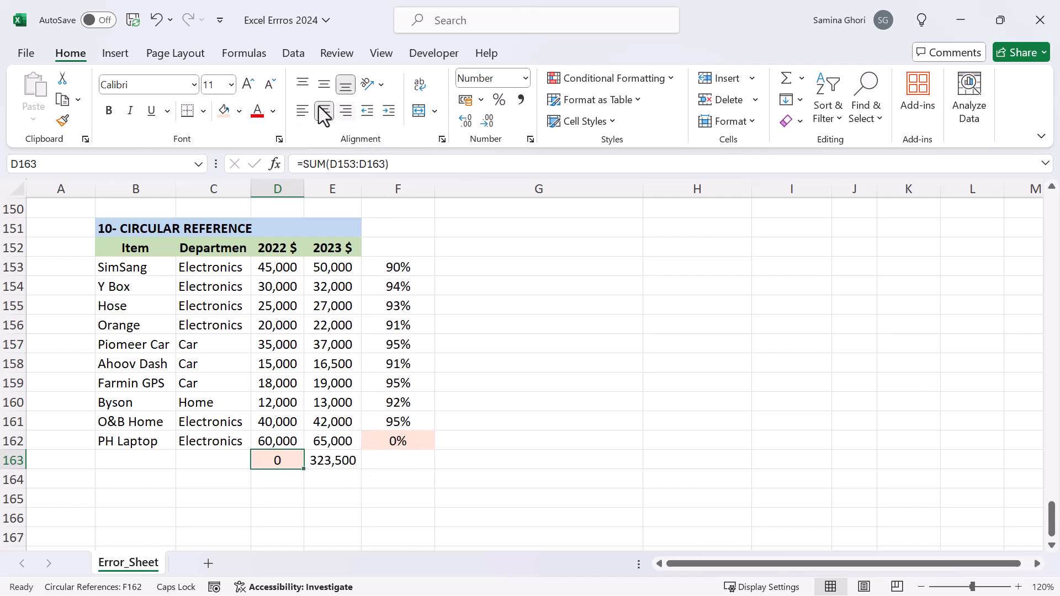
{"action": "left_click", "coordinate": [244, 59]}
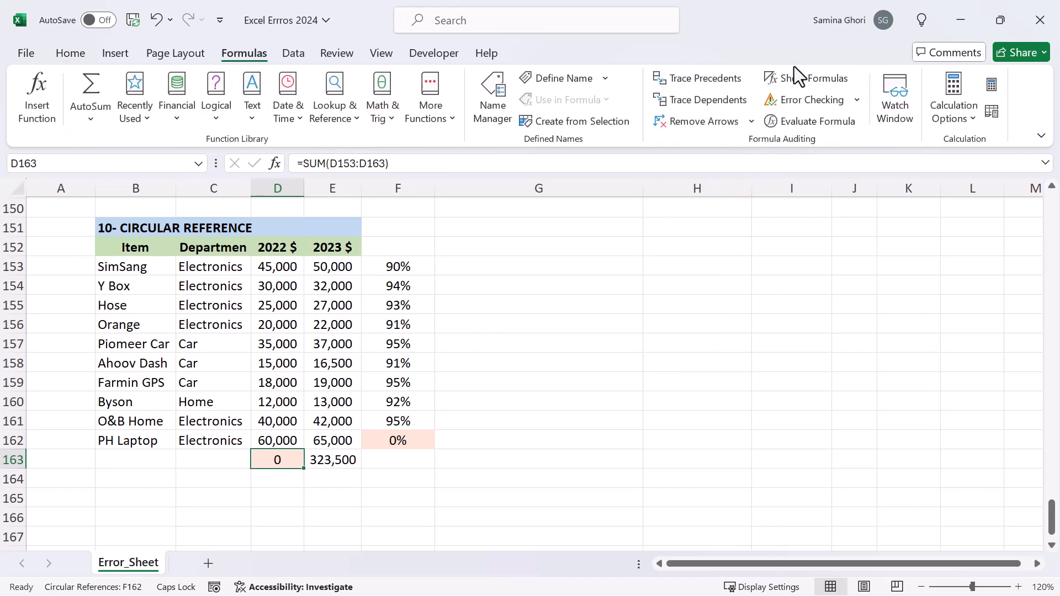
{"action": "left_click", "coordinate": [700, 82]}
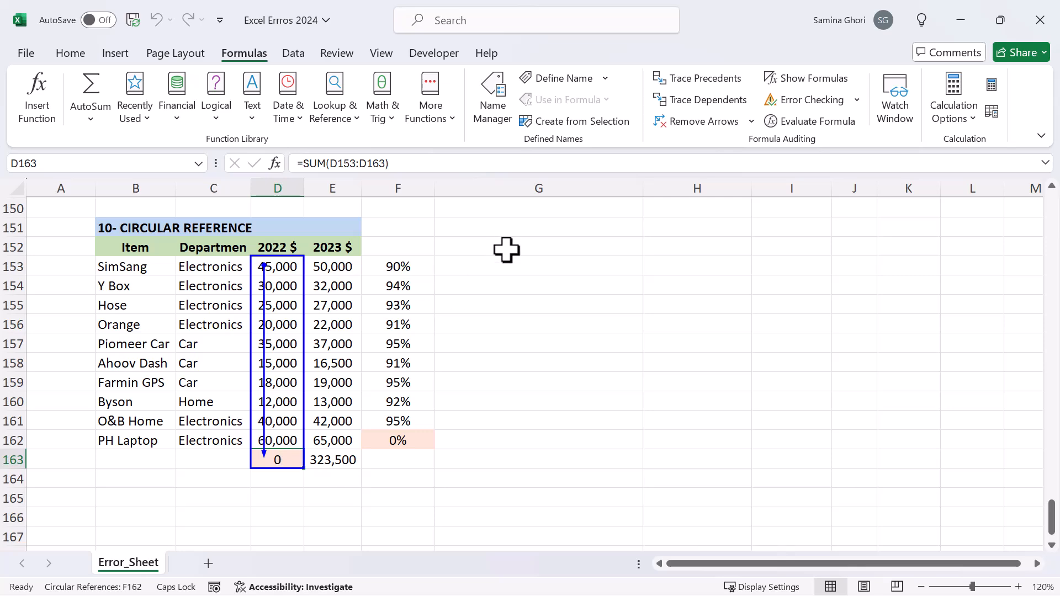
{"action": "left_click", "coordinate": [828, 80]}
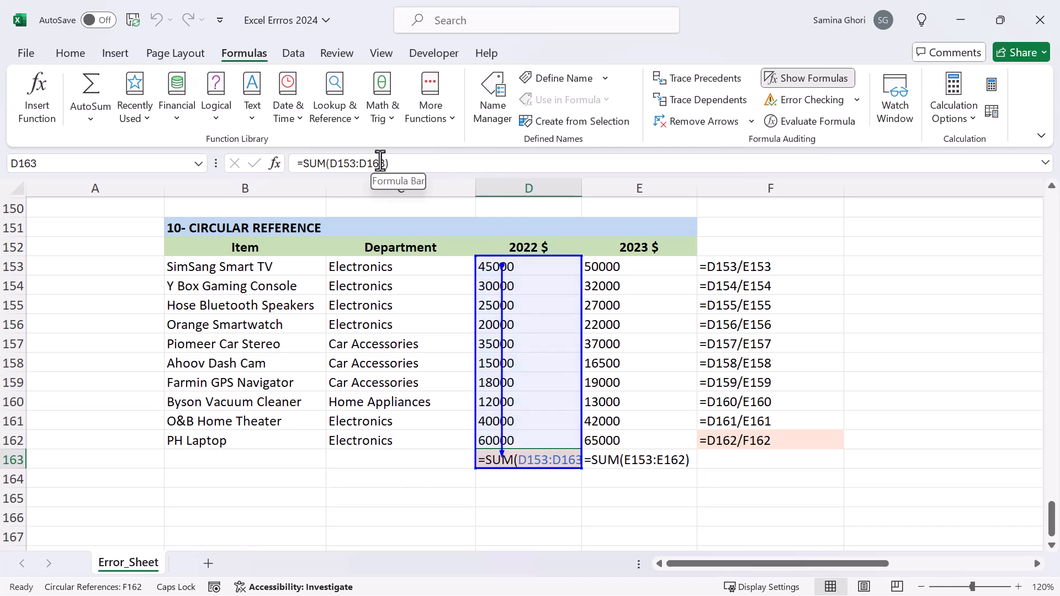
Correct the D163 formula to =SUM(D153:D162) and switch the sheet back to displaying results.
{"action": "left_click", "coordinate": [386, 163]}
{"action": "key", "text": "BackSpace"}
{"action": "type", "text": "2"}
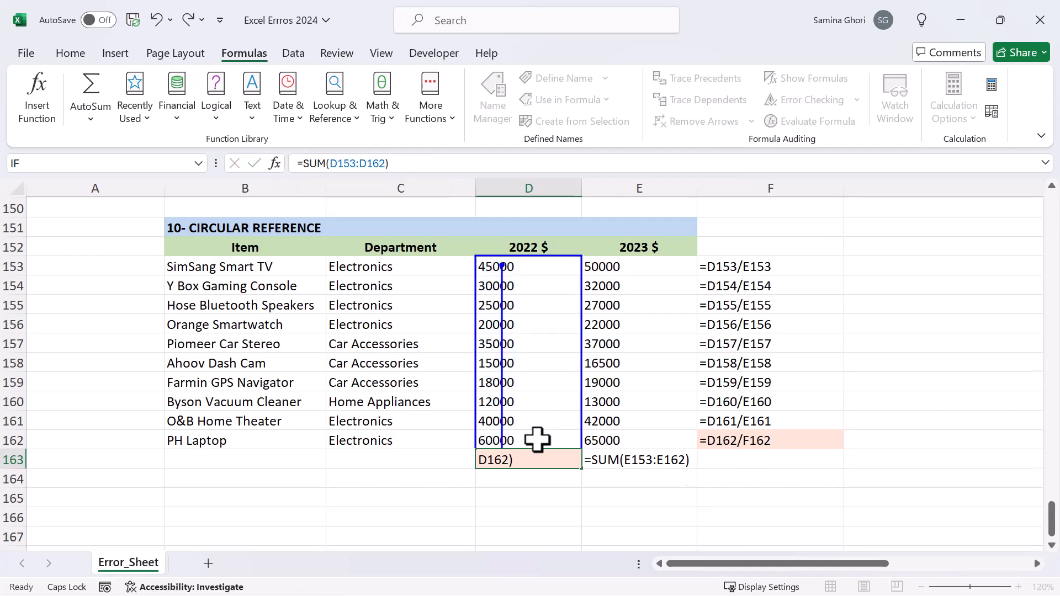
{"action": "key", "text": "Return"}
{"action": "left_click", "coordinate": [531, 476]}
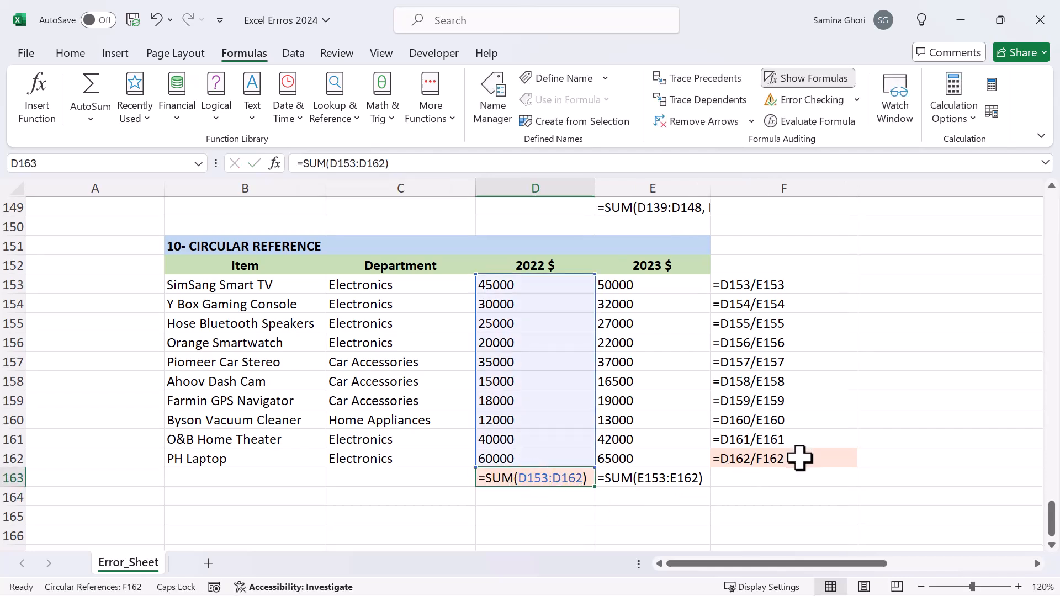
{"action": "left_click", "coordinate": [787, 81]}
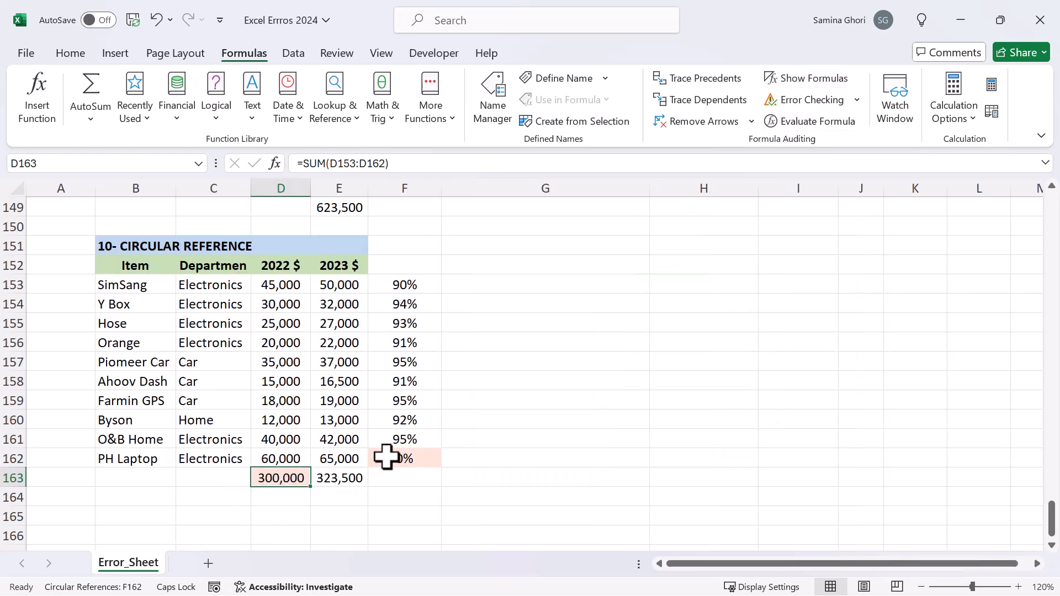
Trace the precedents of the PH Laptop percentage formula in F162.
{"action": "left_click", "coordinate": [407, 456]}
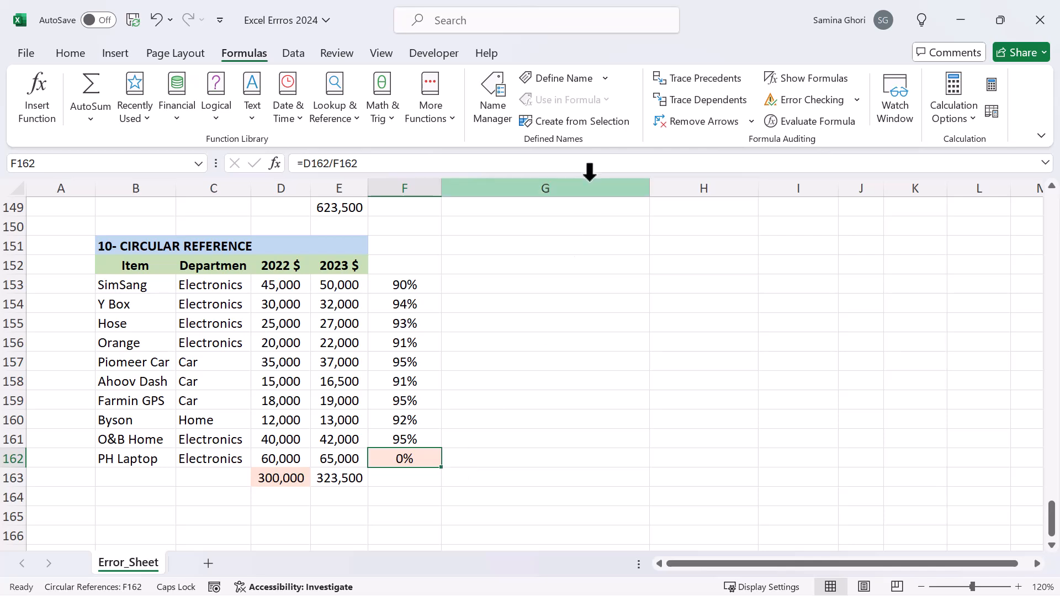
{"action": "left_click", "coordinate": [720, 79]}
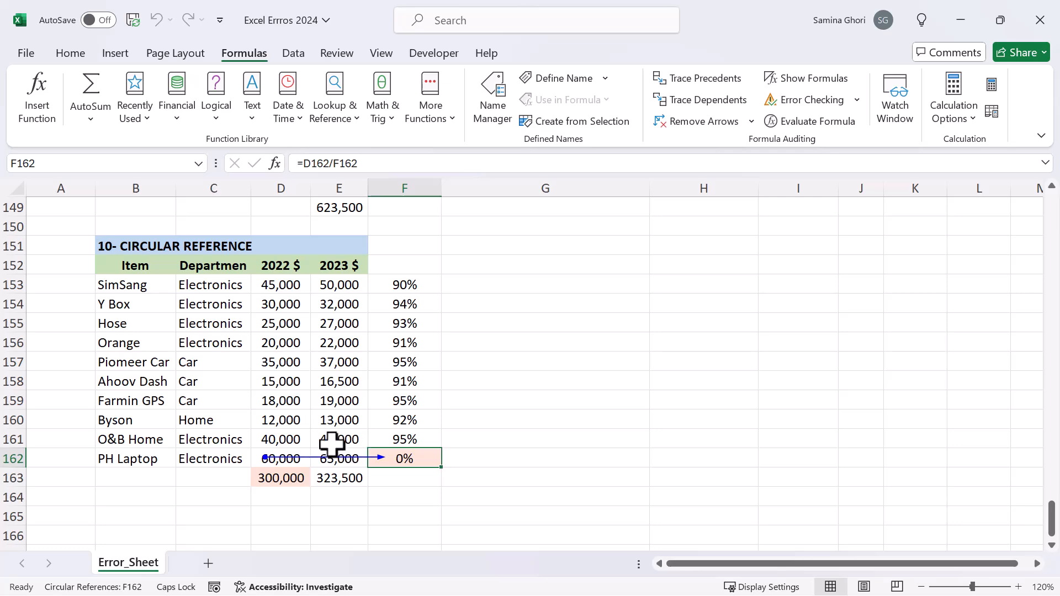
{"action": "scroll", "coordinate": [433, 426], "scroll_direction": "down", "scroll_amount": 1}
{"action": "scroll", "coordinate": [433, 428], "scroll_direction": "up", "scroll_amount": 1}
{"action": "scroll", "coordinate": [431, 427], "scroll_direction": "up", "scroll_amount": 1}
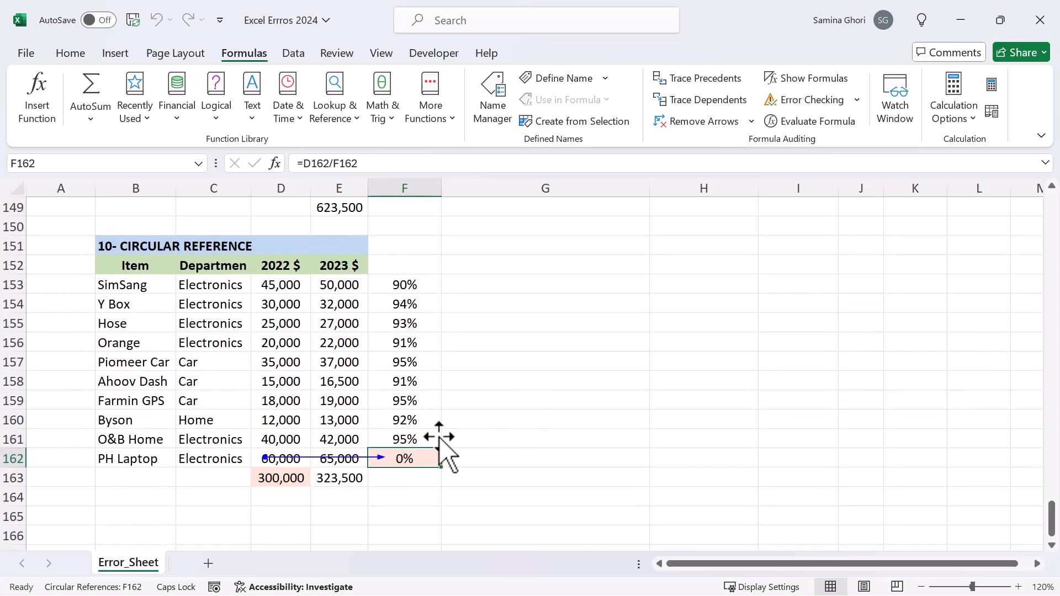
With the sheet's formulas displayed, correct the PH Laptop percentage formula in F162 to =D162/E162 and switch back to displaying results.
{"action": "left_click", "coordinate": [807, 78]}
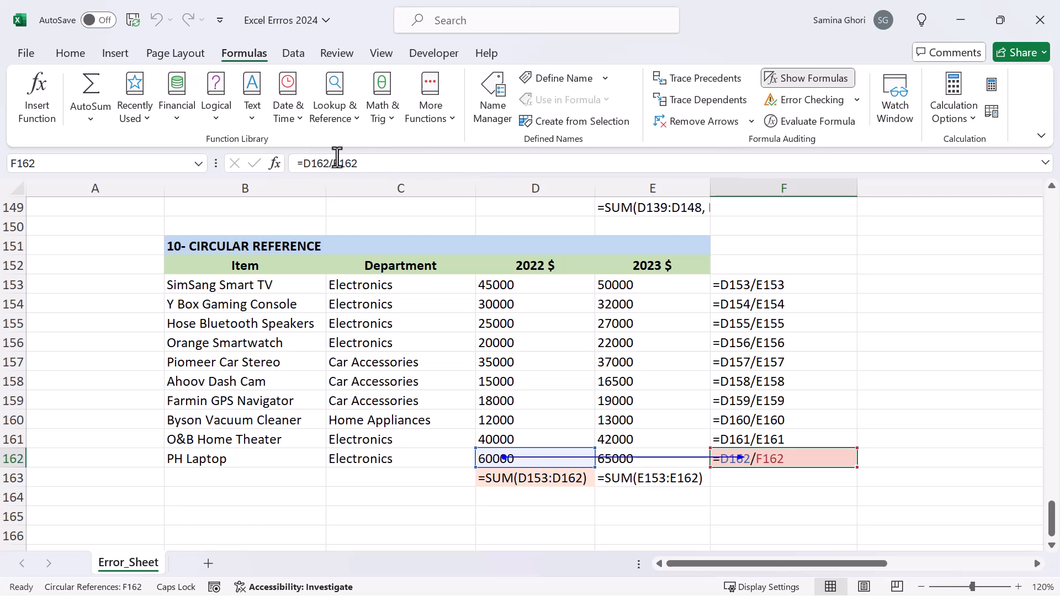
{"action": "left_click", "coordinate": [336, 160]}
{"action": "key", "text": "BackSpace"}
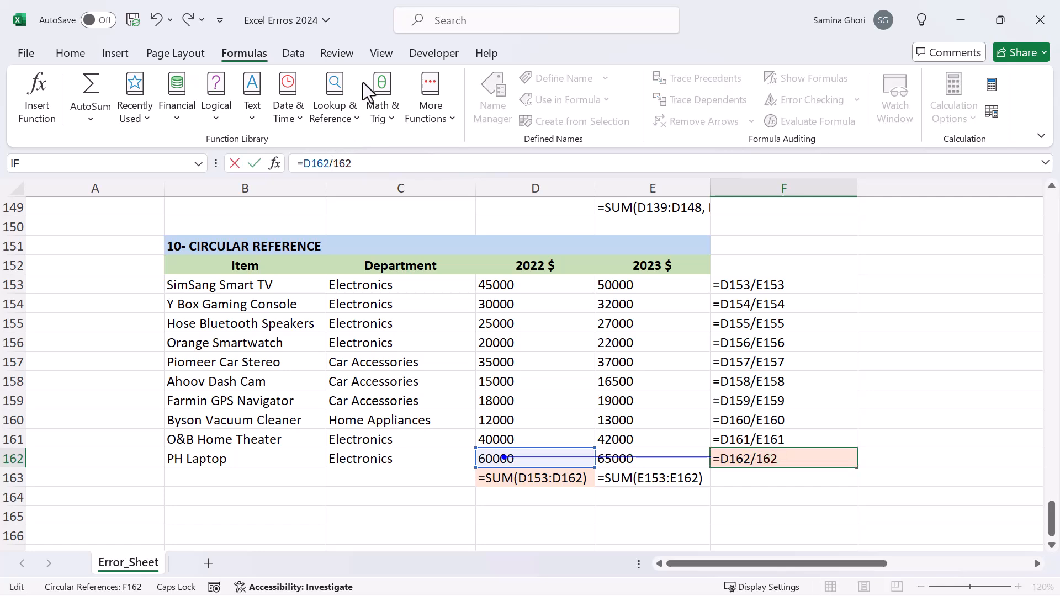
{"action": "type", "text": "E"}
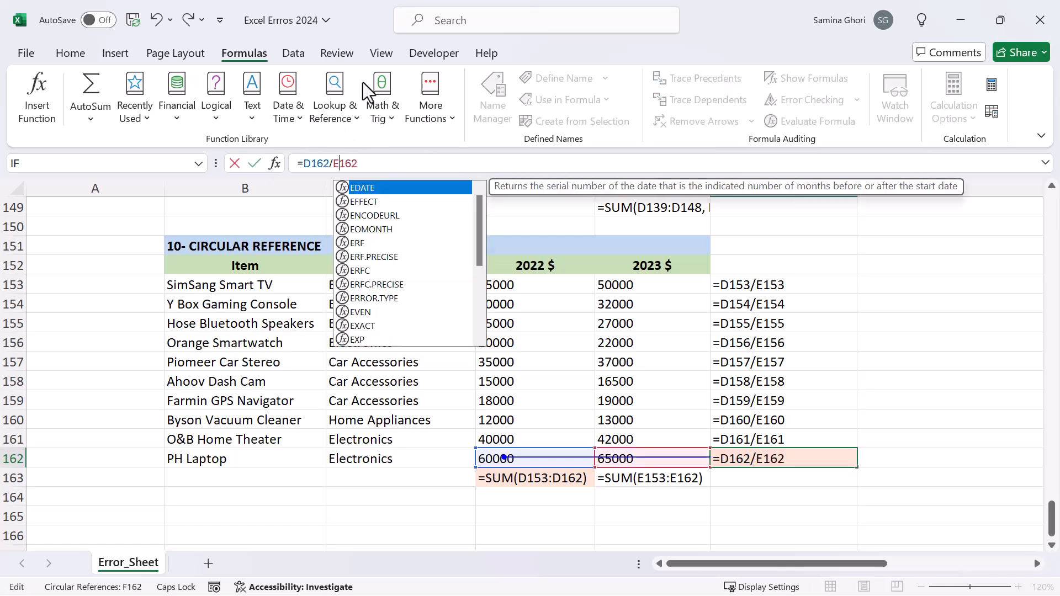
{"action": "key", "text": "Return"}
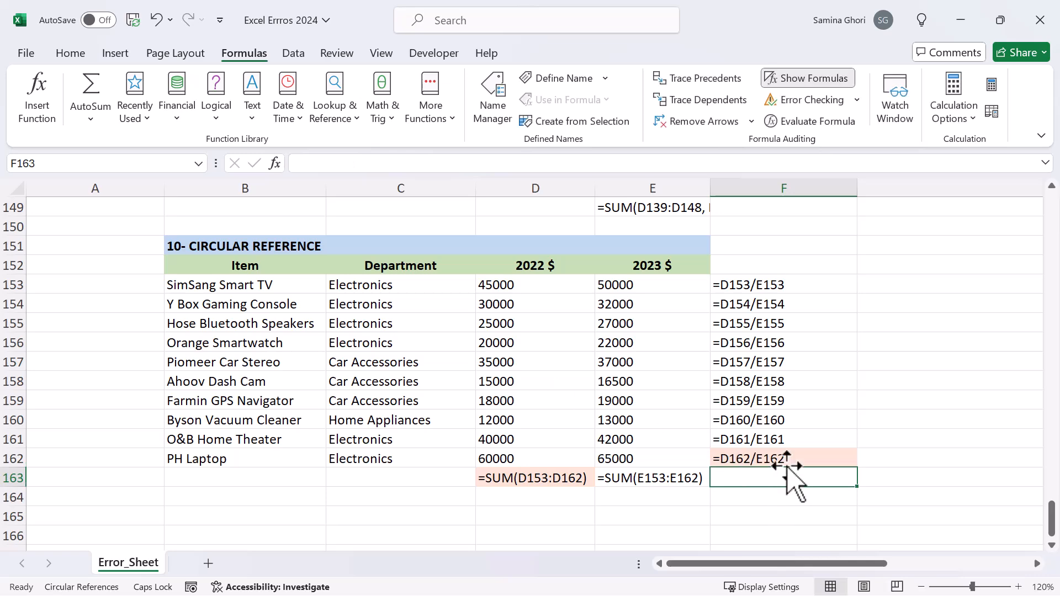
{"action": "left_click", "coordinate": [786, 458]}
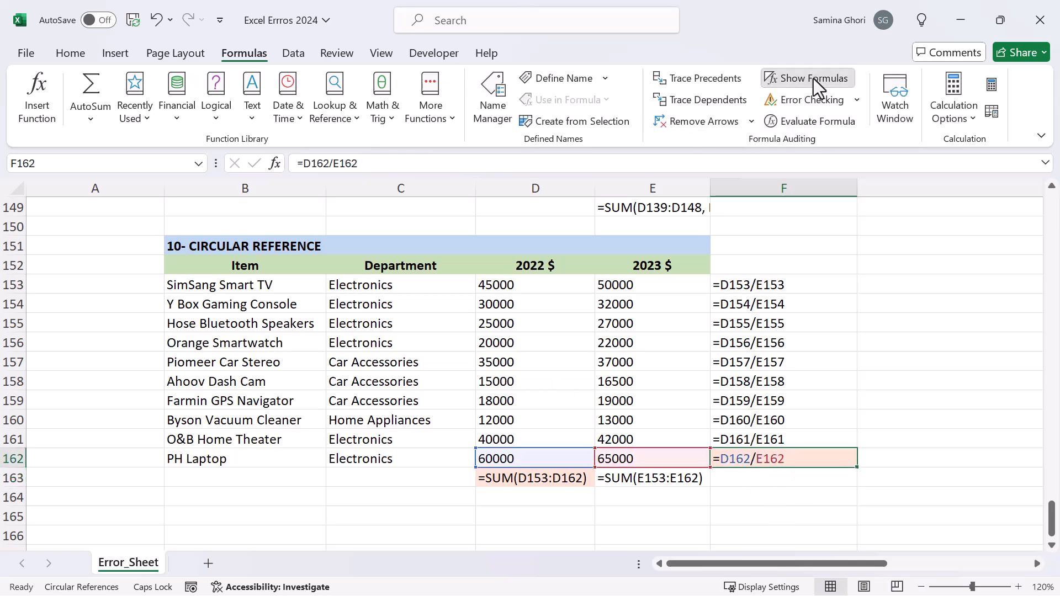
{"action": "left_click", "coordinate": [813, 79]}
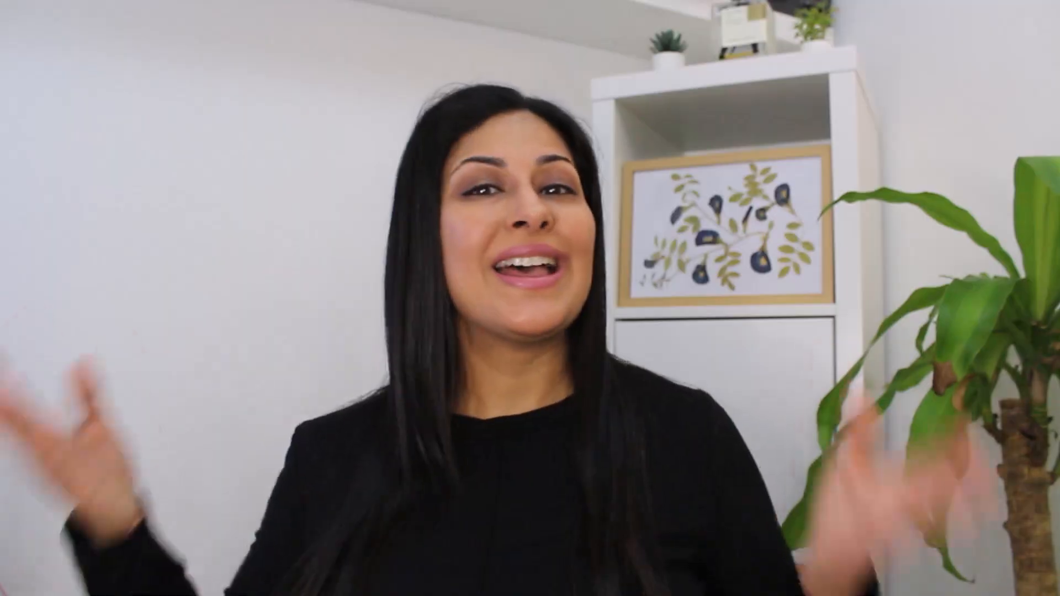